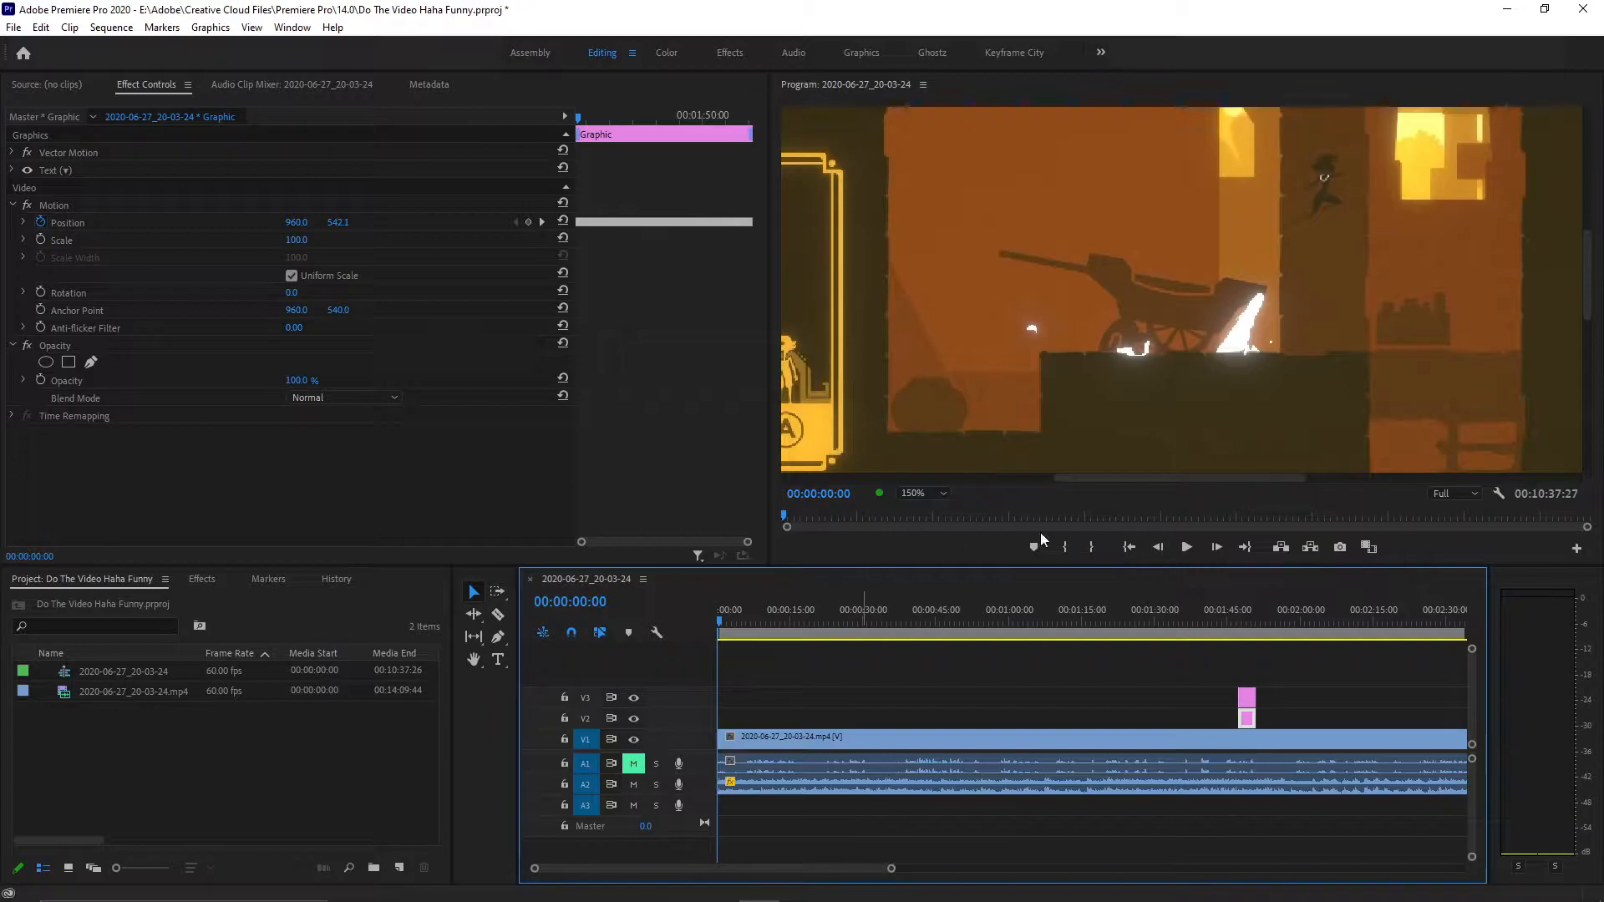
# Play the tracked arrow section from the start of the stacked graphic clips.
pyautogui.click(1218, 619)
pyautogui.click(1238, 619)
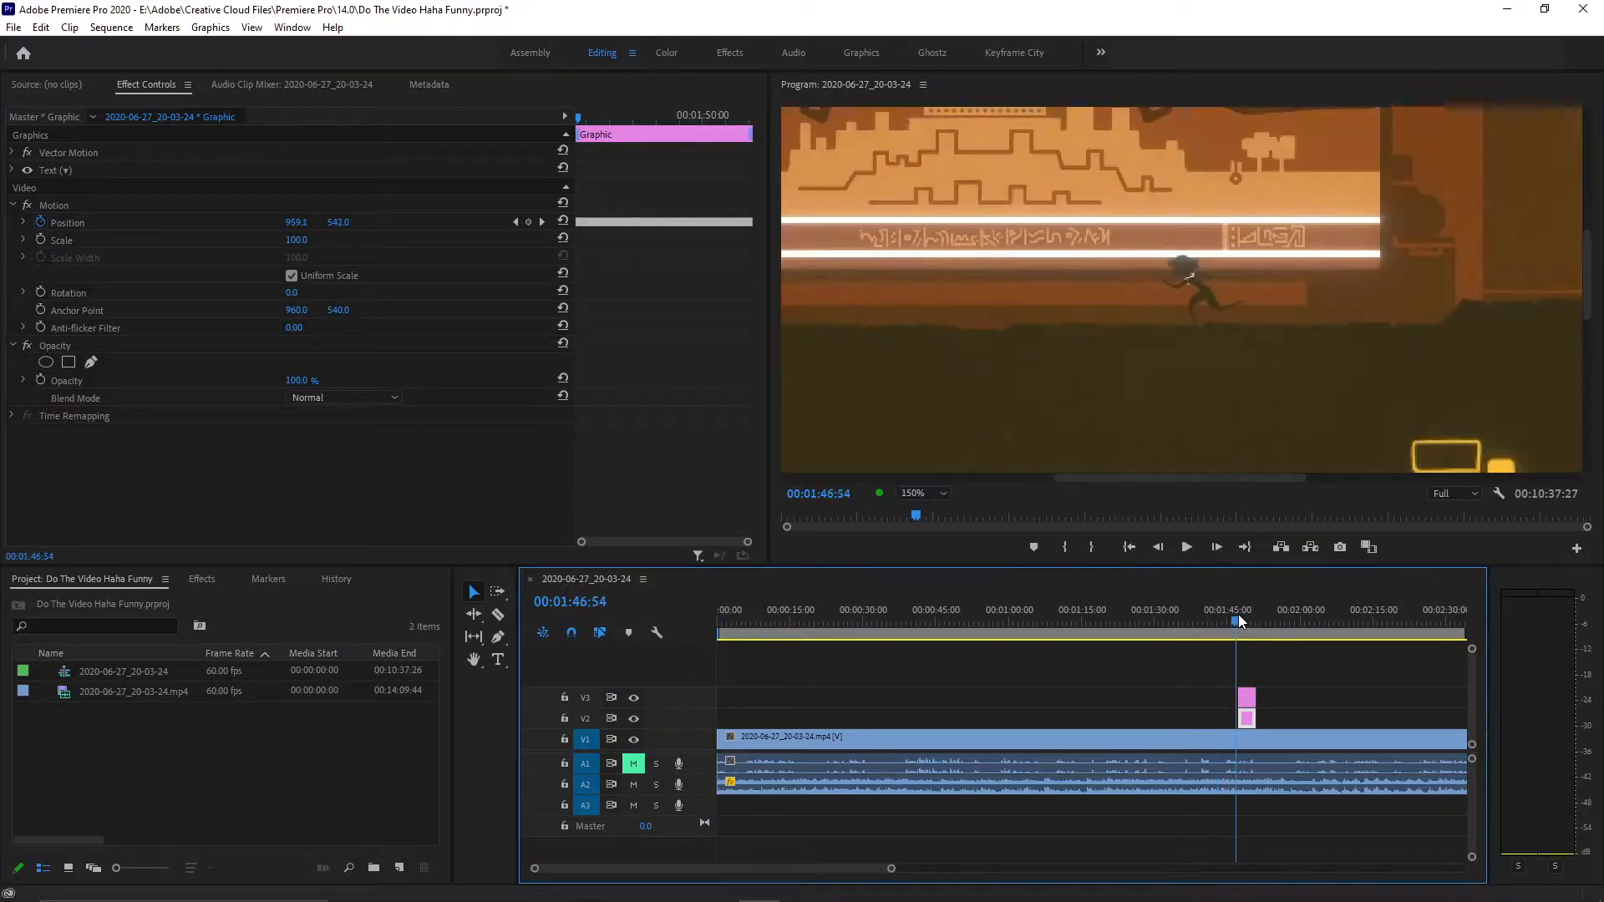
pyautogui.click(1240, 616)
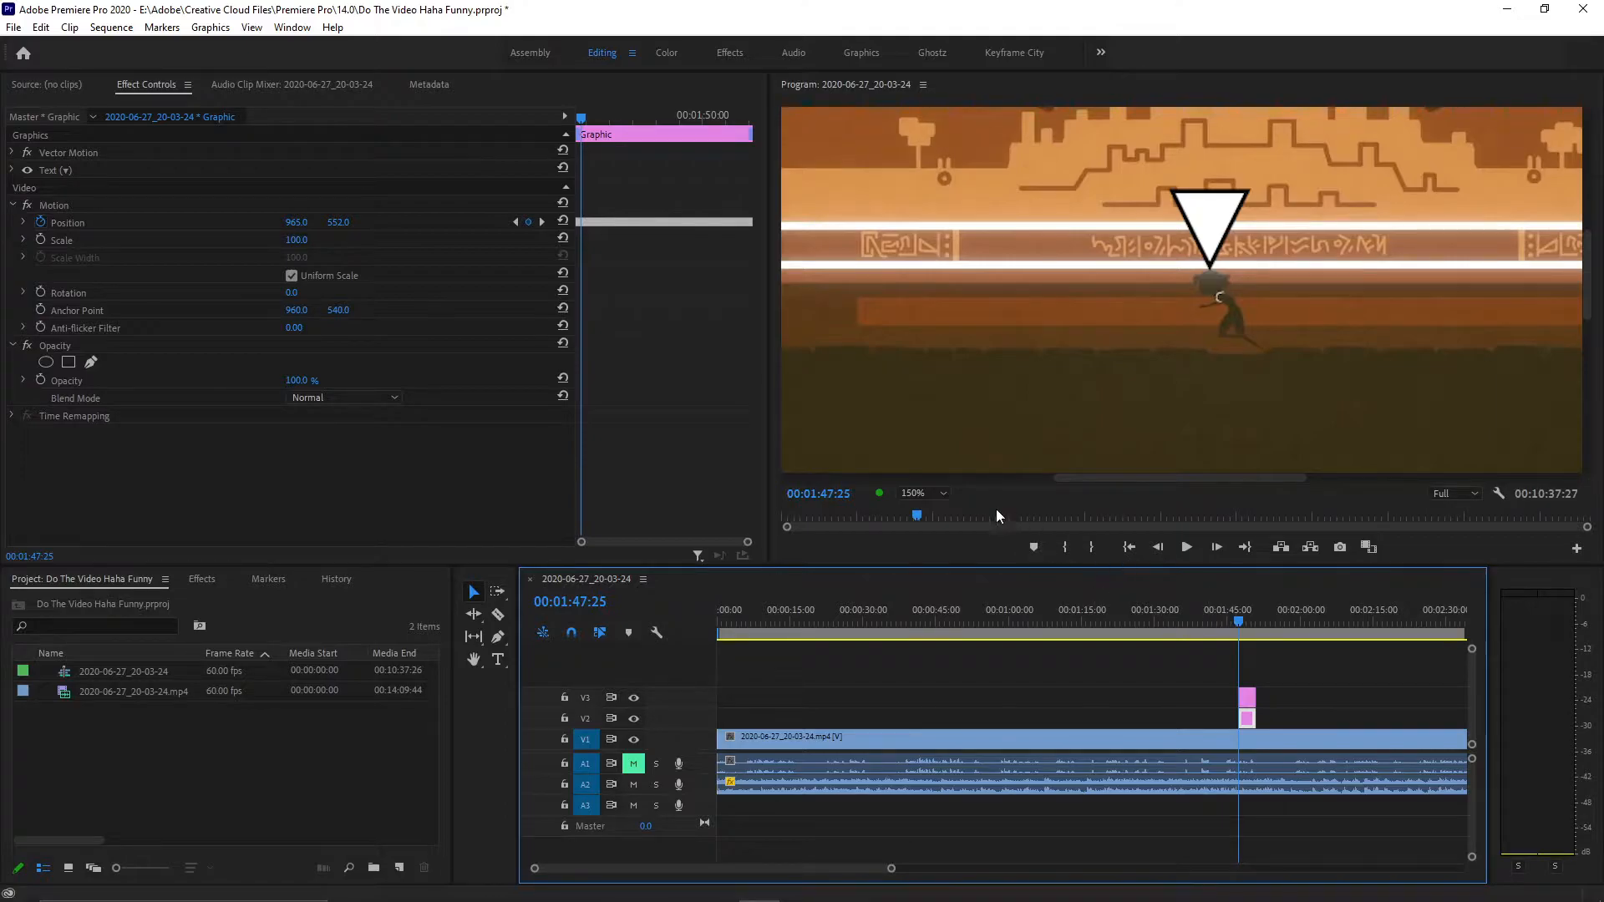
pyautogui.press('space')
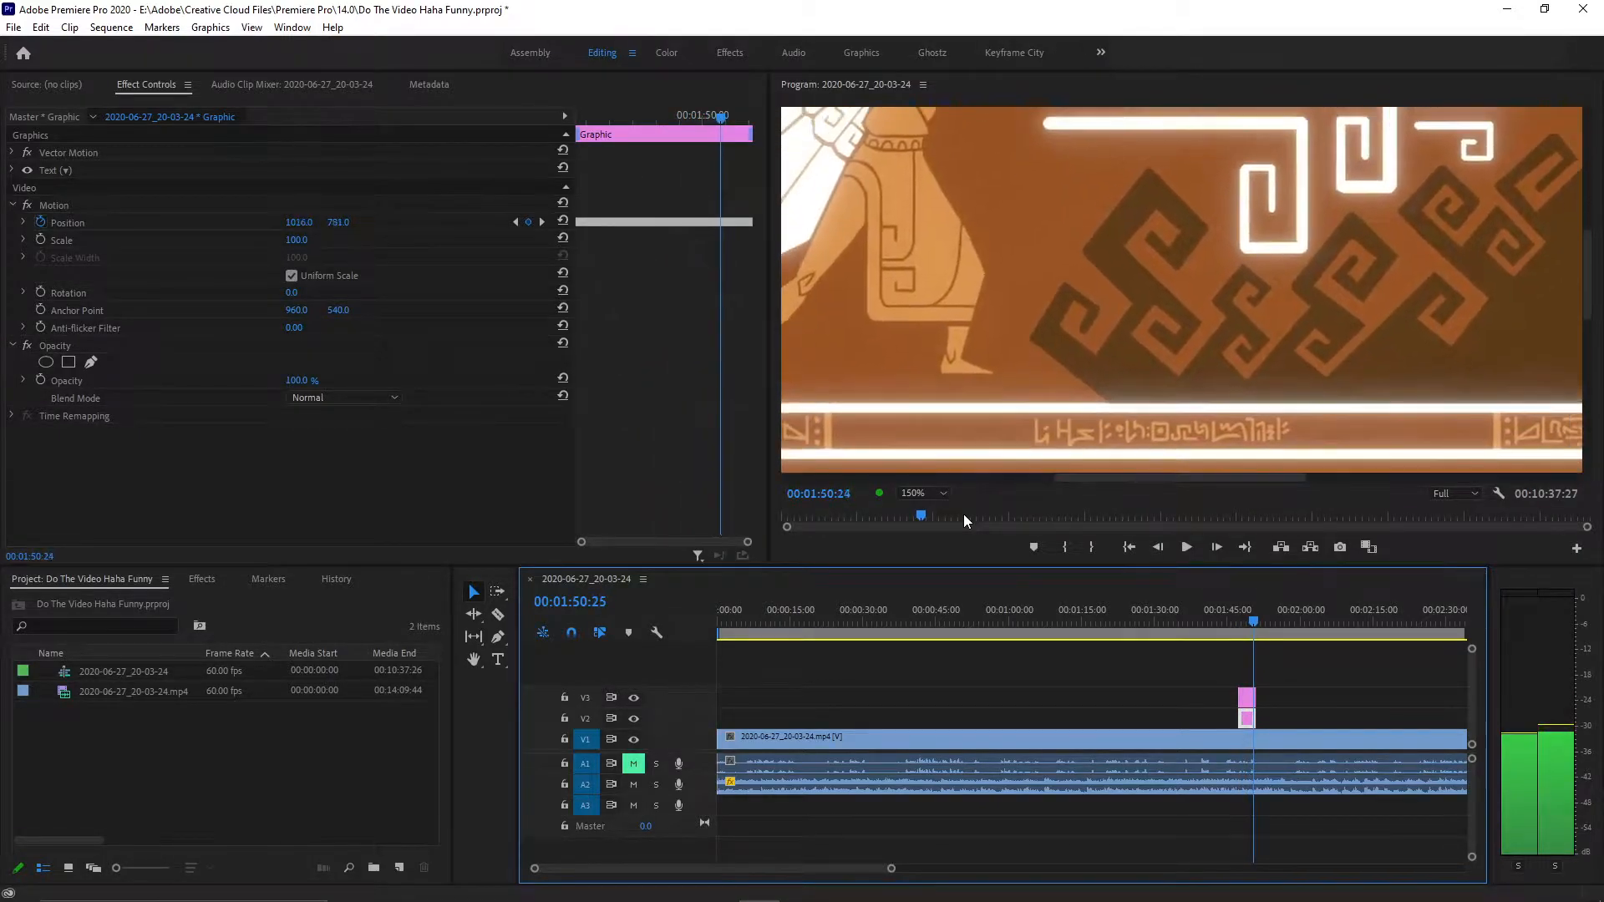
# Examine frame by frame how the arrow follows the character between 00:01:49:38 and 00:01:50:00.
pyautogui.press('Left')
pyautogui.press('Left')
pyautogui.press('Left')
pyautogui.press('Left')
pyautogui.press('Left')
pyautogui.press('Left')
pyautogui.press('Left')
pyautogui.press('Left')
pyautogui.press('Left')
pyautogui.press('Left')
pyautogui.press('Left')
pyautogui.press('Left')
pyautogui.press('Left')
pyautogui.press('Left')
pyautogui.press('Left')
pyautogui.press('Left')
pyautogui.press('Left')
pyautogui.press('Left')
pyautogui.press('Left')
pyautogui.press('Left')
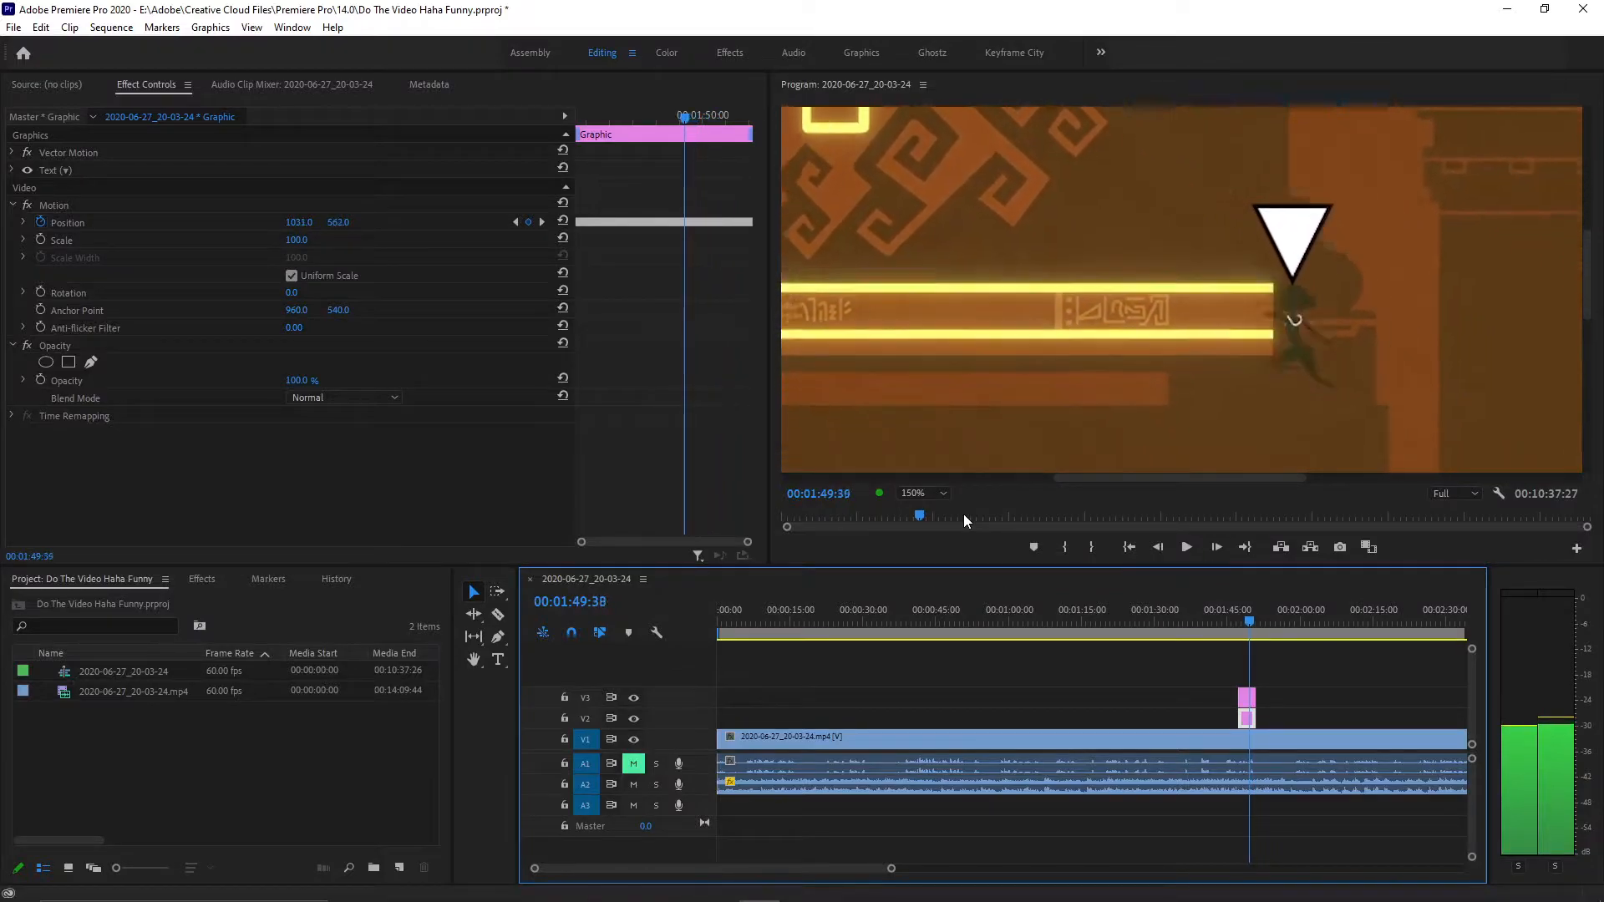
pyautogui.press('Right')
pyautogui.press('Right')
pyautogui.press('Right')
pyautogui.press('Right')
pyautogui.press('Right')
pyautogui.press('Right')
pyautogui.press('Right')
pyautogui.press('Right')
pyautogui.press('Right')
pyautogui.press('Right')
pyautogui.press('Right')
pyautogui.press('Right')
pyautogui.press('Right')
pyautogui.press('Right')
pyautogui.press('Right')
pyautogui.press('Right')
pyautogui.press('Right')
pyautogui.press('Right')
pyautogui.press('Right')
pyautogui.press('Right')
pyautogui.press('Right')
pyautogui.press('Right')
pyautogui.press('Right')
pyautogui.press('Right')
pyautogui.press('Right')
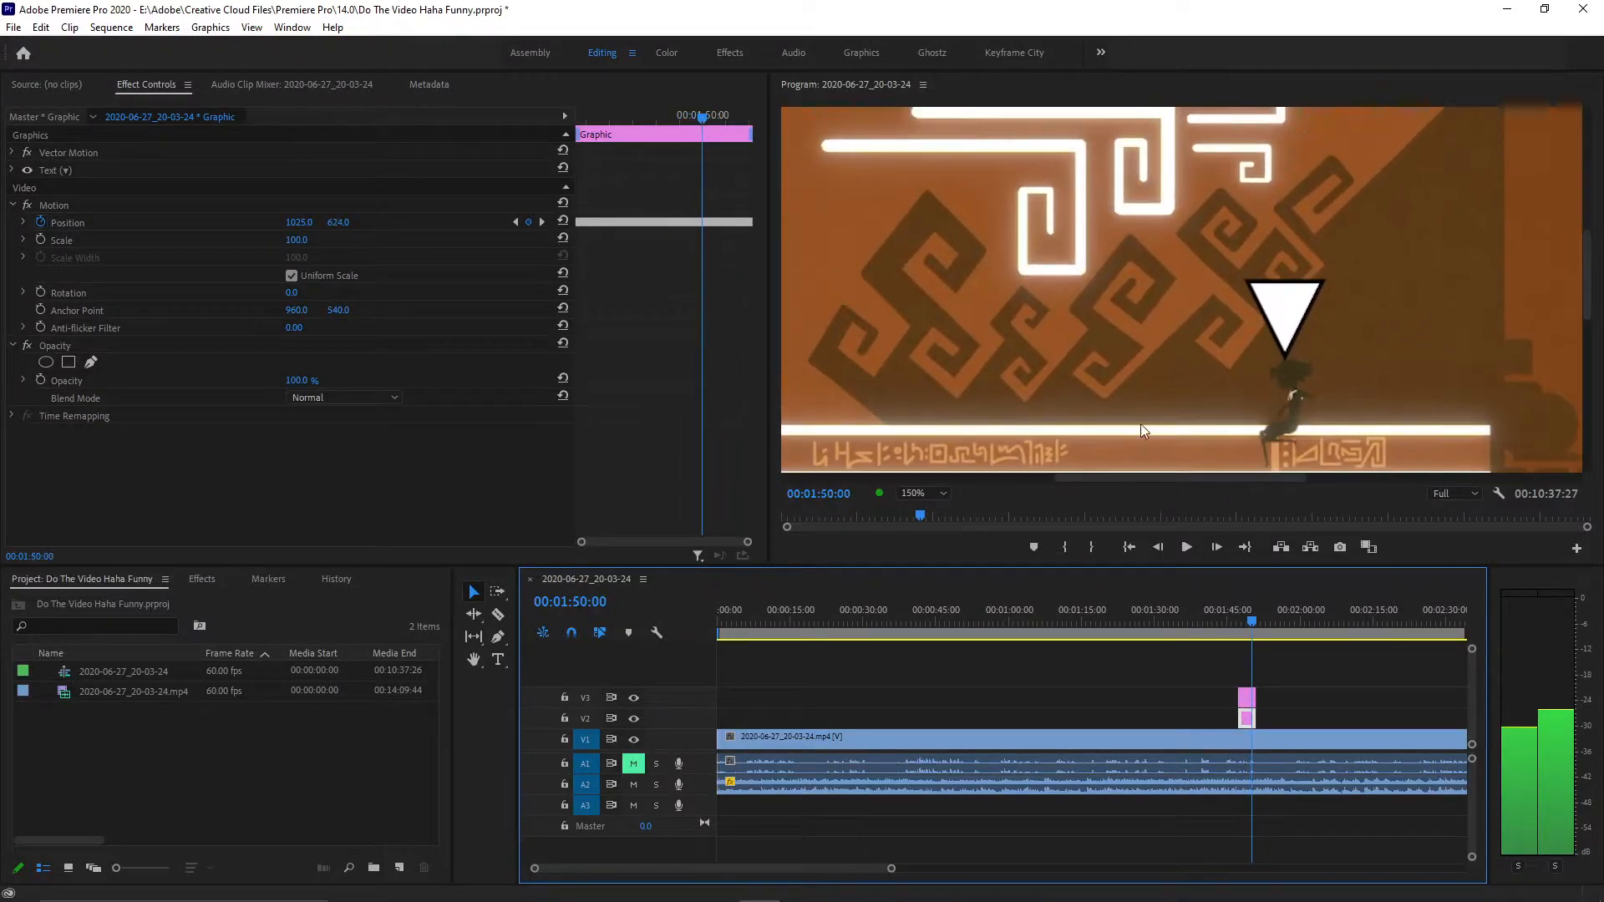
pyautogui.moveTo(655, 243)
pyautogui.mouseDown()
pyautogui.moveTo(530, 207)
pyautogui.moveTo(606, 203)
pyautogui.moveTo(633, 262)
pyautogui.mouseUp()
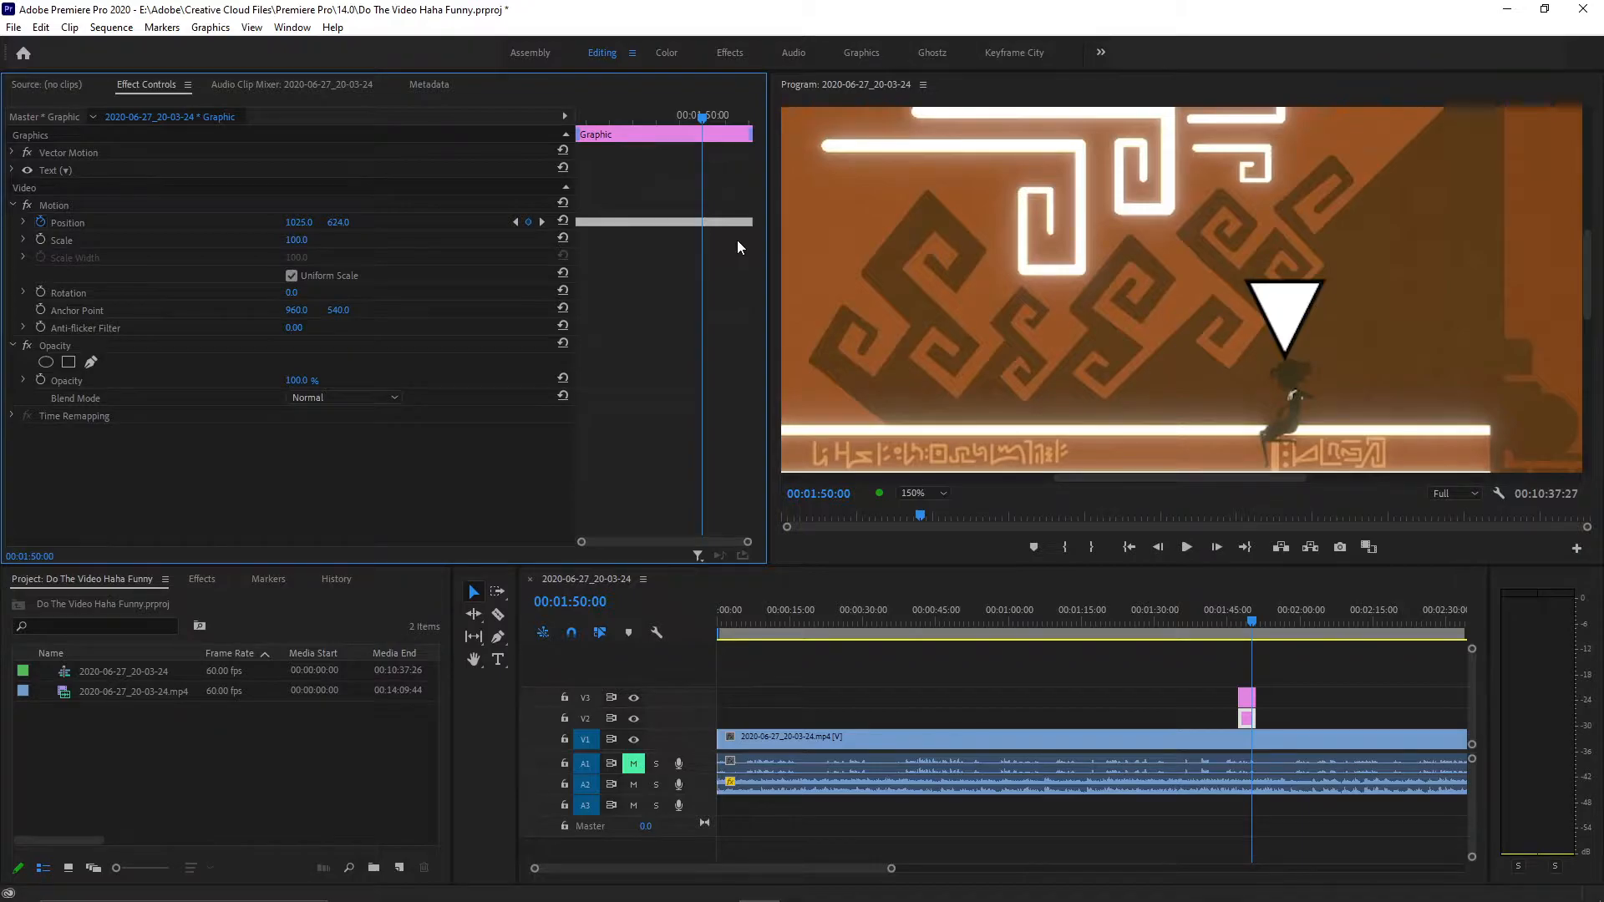
# Place the playhead at the start of the V2 graphic clip and set the program preview zoom to Fit.
pyautogui.click(1109, 659)
pyautogui.scroll(-5, 1184, 653)
pyautogui.scroll(2, 992, 610)
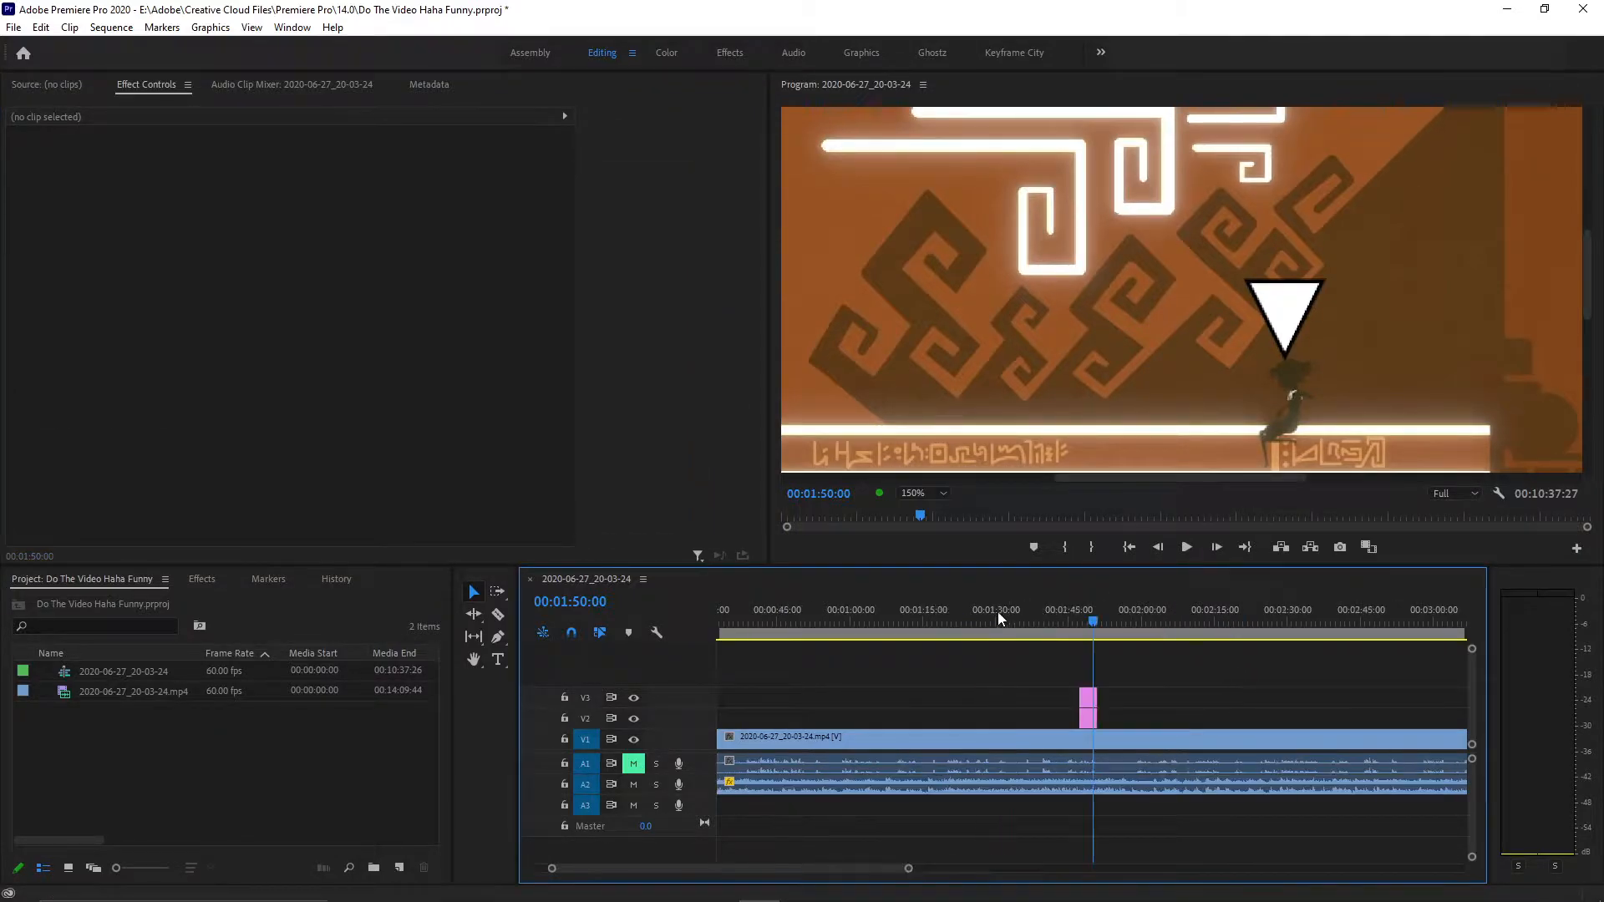
pyautogui.click(1086, 718)
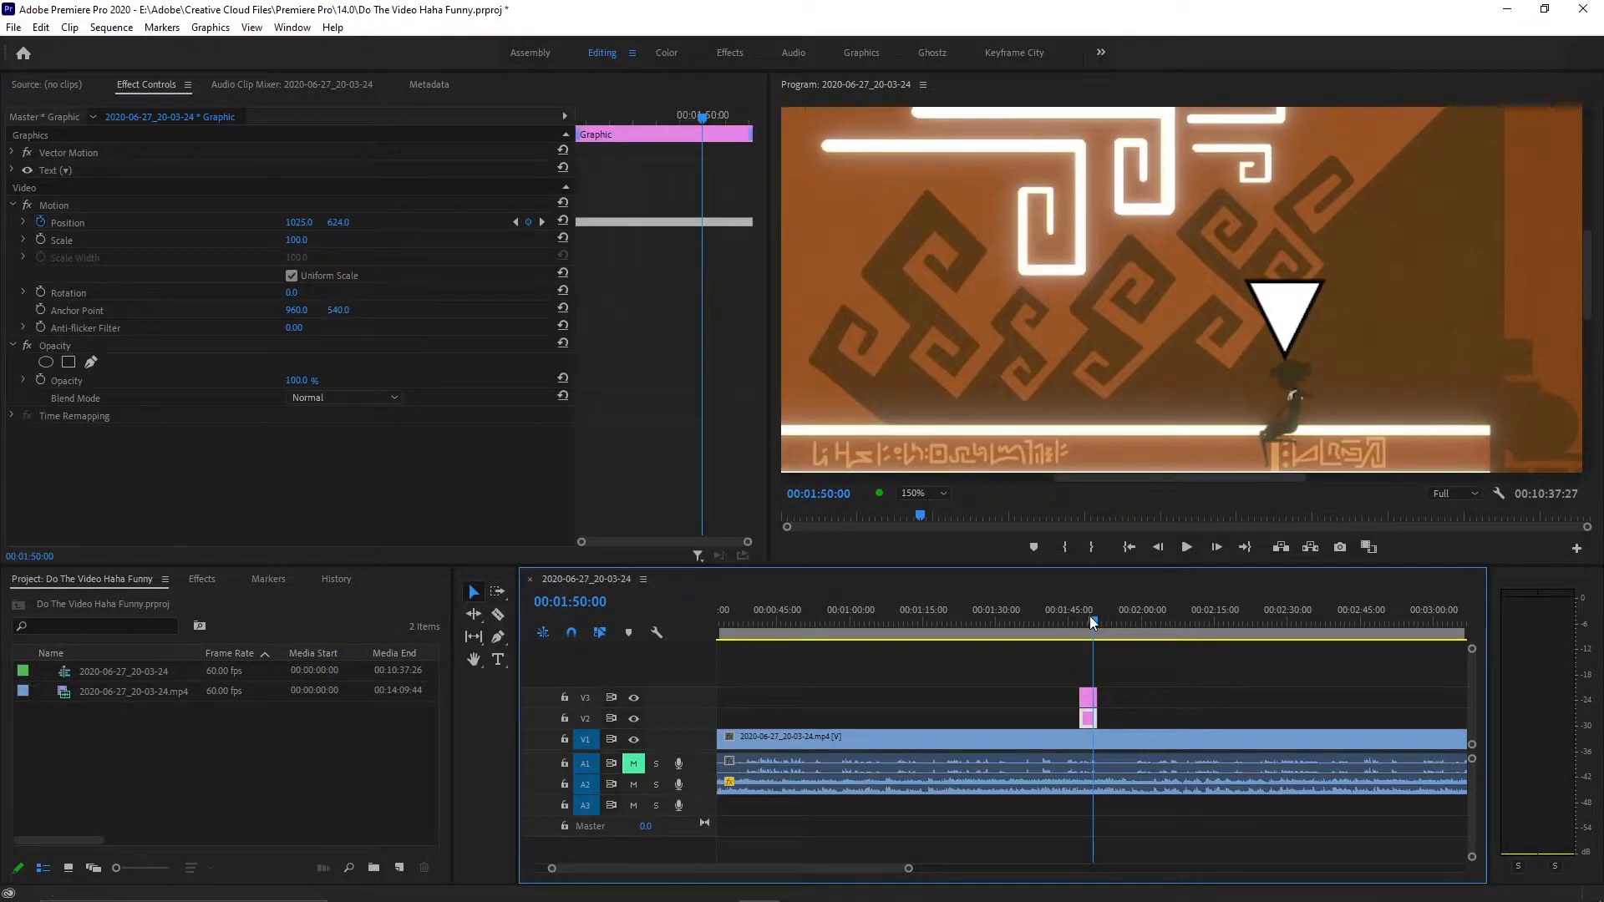
pyautogui.click(1076, 621)
pyautogui.moveTo(1076, 622)
pyautogui.mouseDown()
pyautogui.moveTo(1090, 614)
pyautogui.moveTo(1080, 627)
pyautogui.mouseUp()
pyautogui.click(932, 499)
pyautogui.click(929, 502)
# Play the V2 graphic clip's section and return the playhead to its start.
pyautogui.press('space')
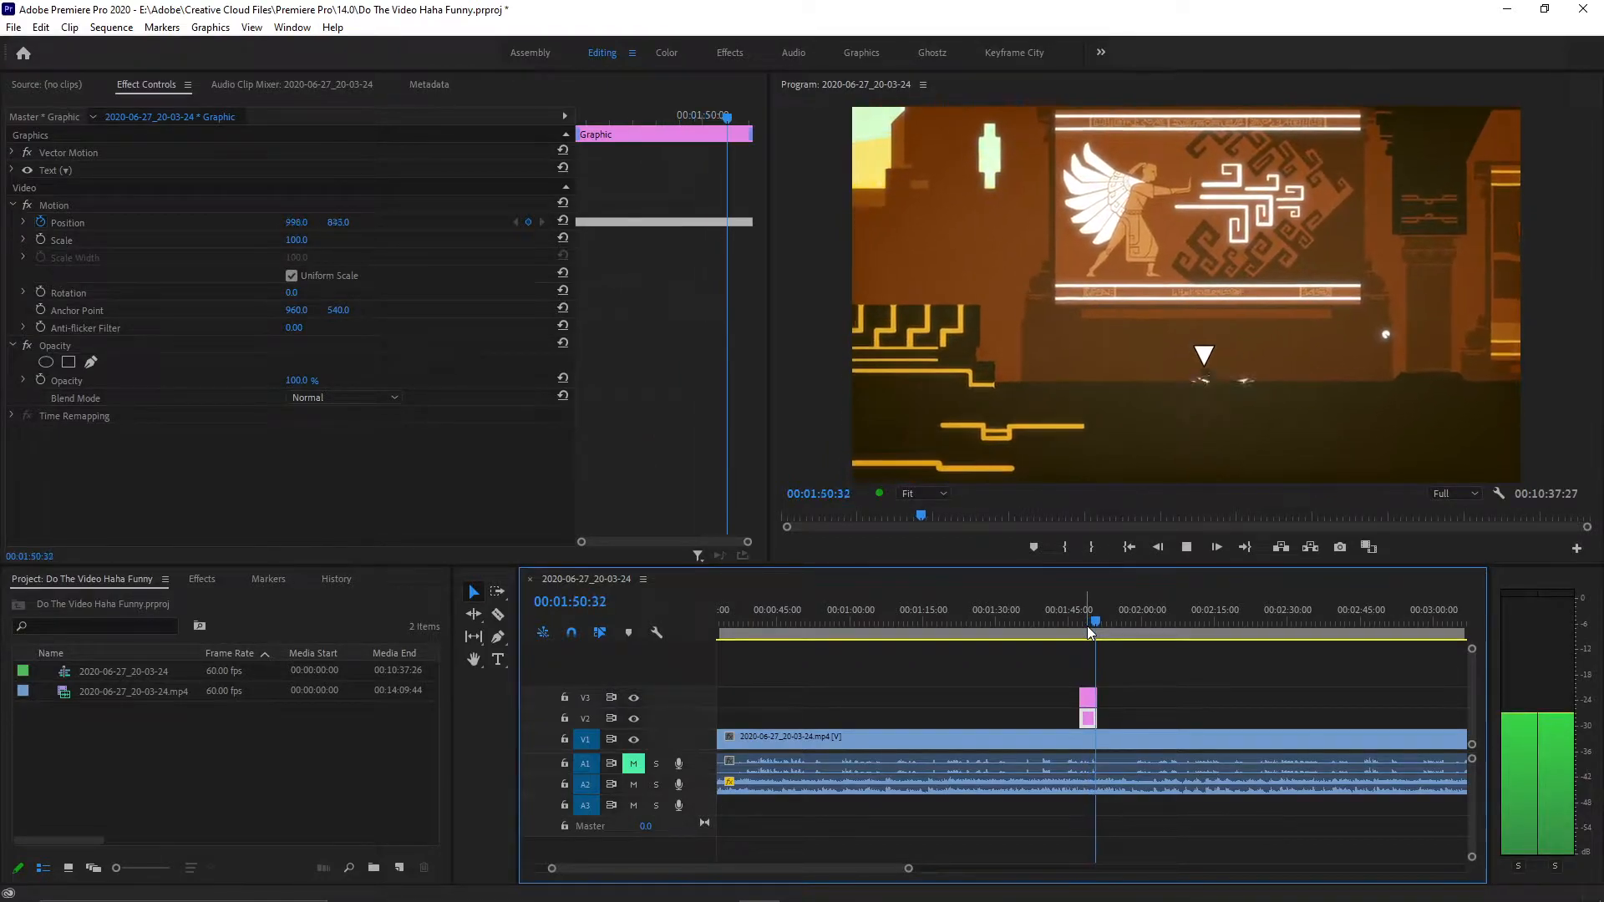
pyautogui.press('space')
pyautogui.moveTo(1098, 624); pyautogui.dragTo(1080, 628)
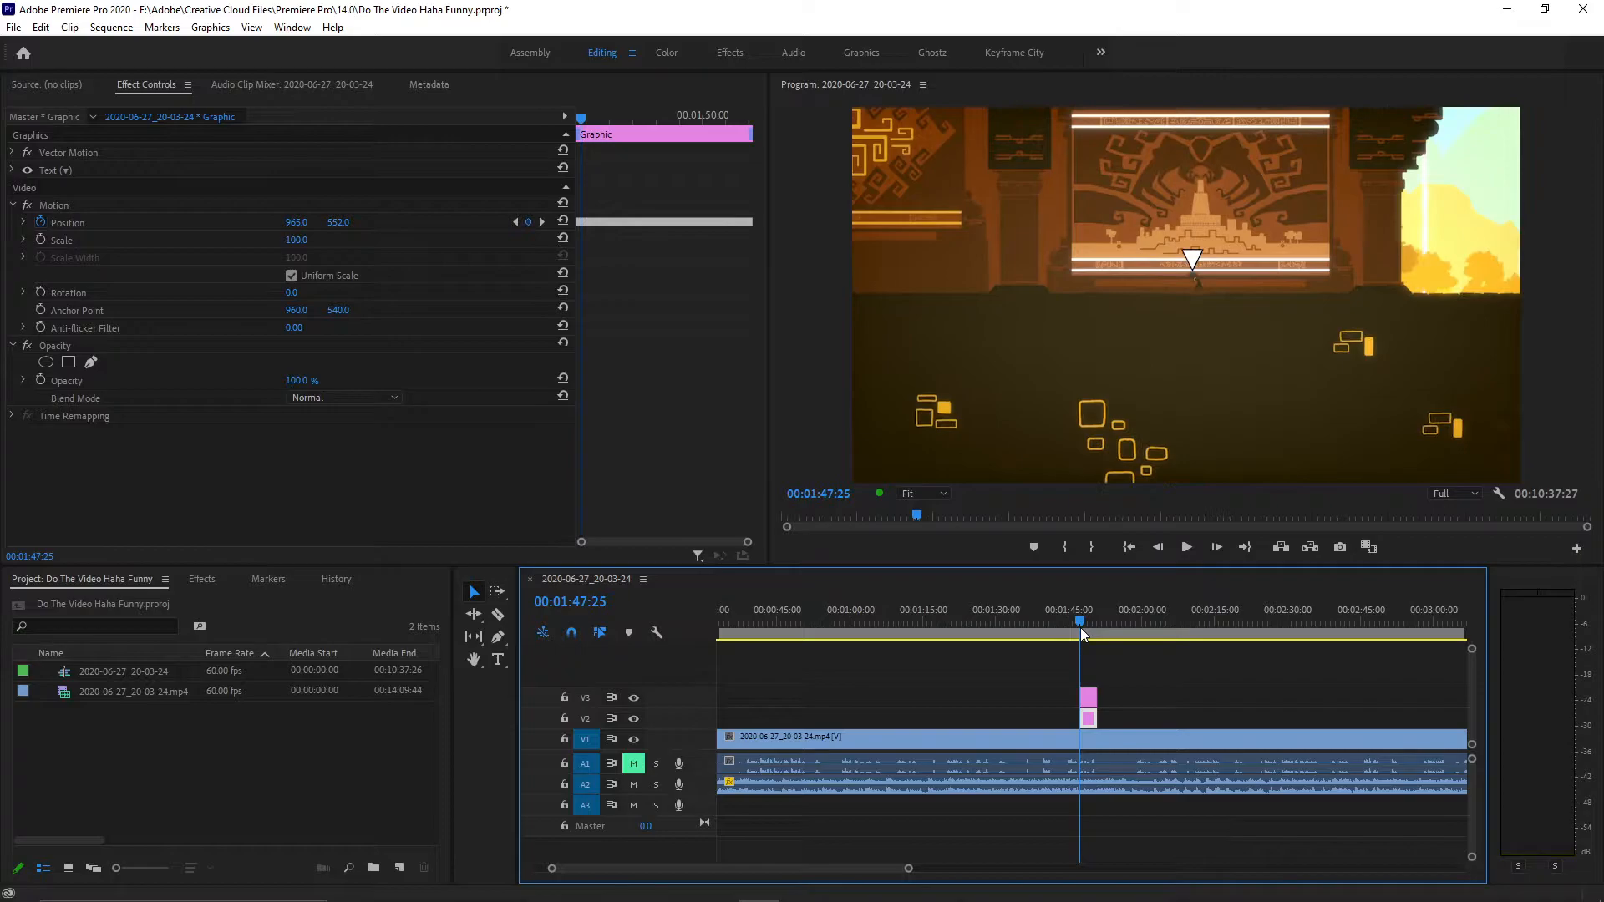
# At the V2 graphic's first frame, nudge the arrow horizontally through Motion to Position 961.0, 542.0.
pyautogui.click(574, 117)
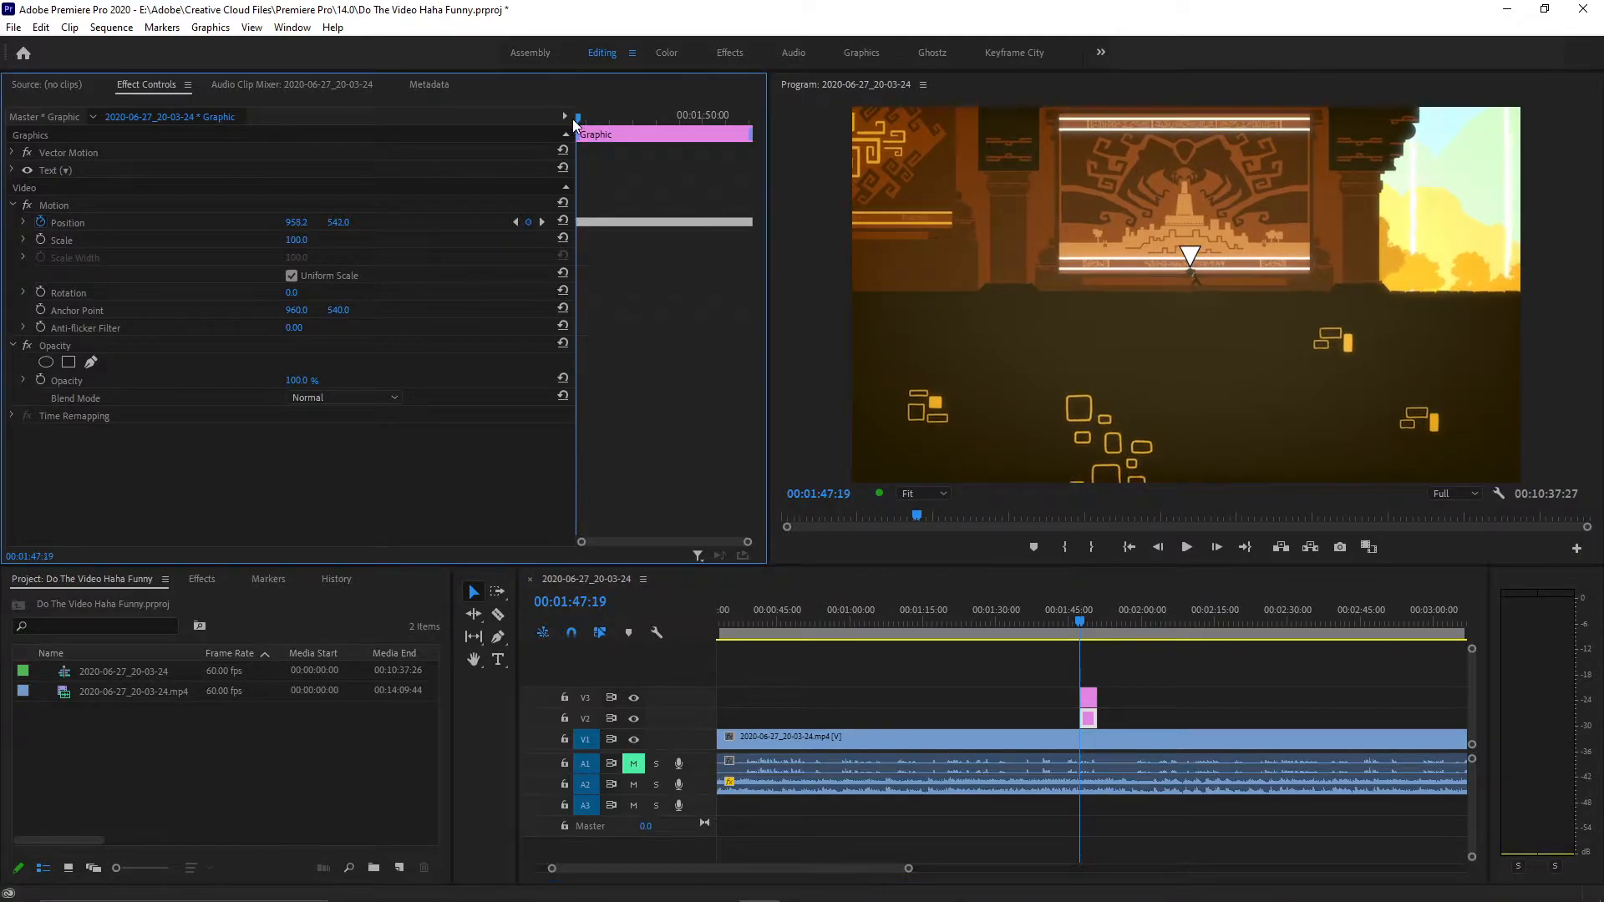
pyautogui.moveTo(575, 117); pyautogui.dragTo(573, 117)
pyautogui.click(98, 209)
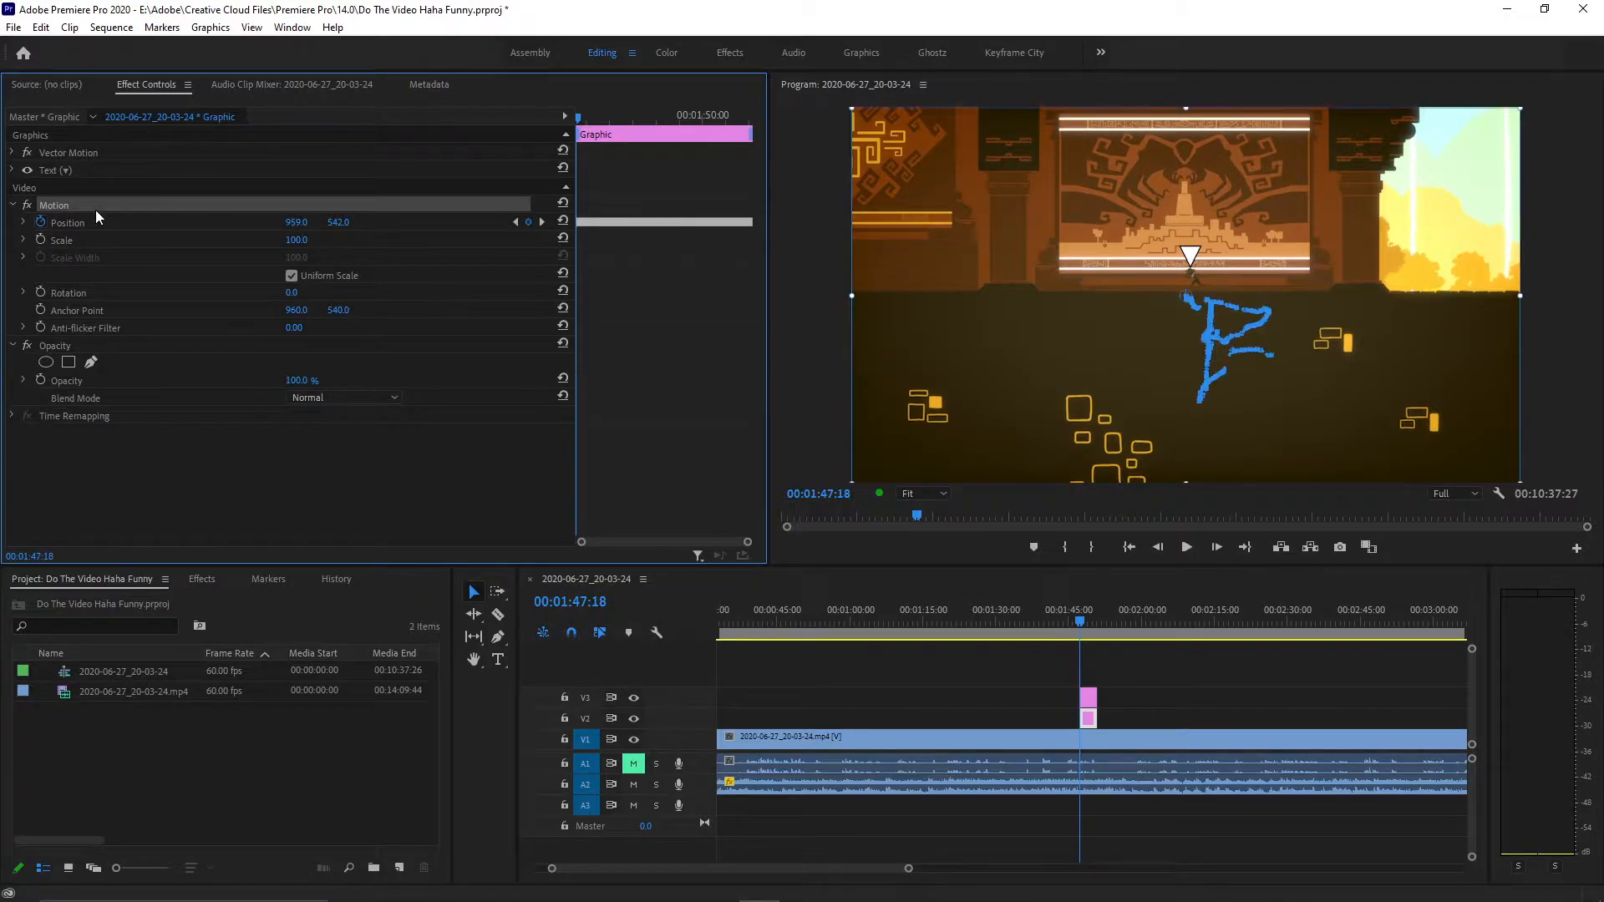
pyautogui.click(999, 551)
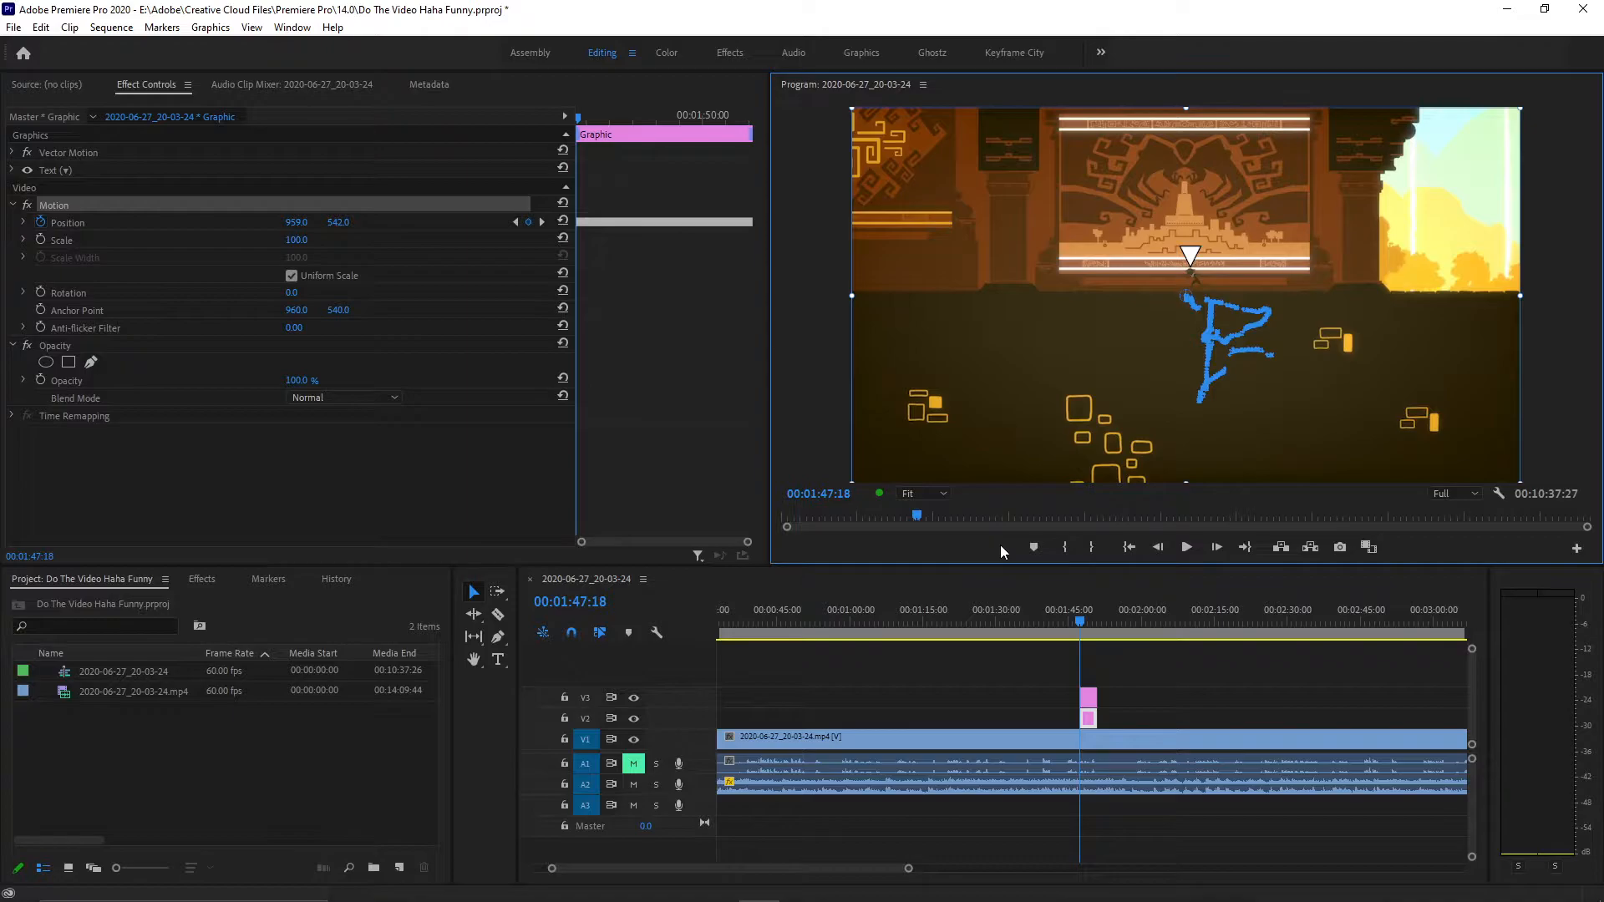
pyautogui.press('Right')
pyautogui.press('Right')
pyautogui.press('Right')
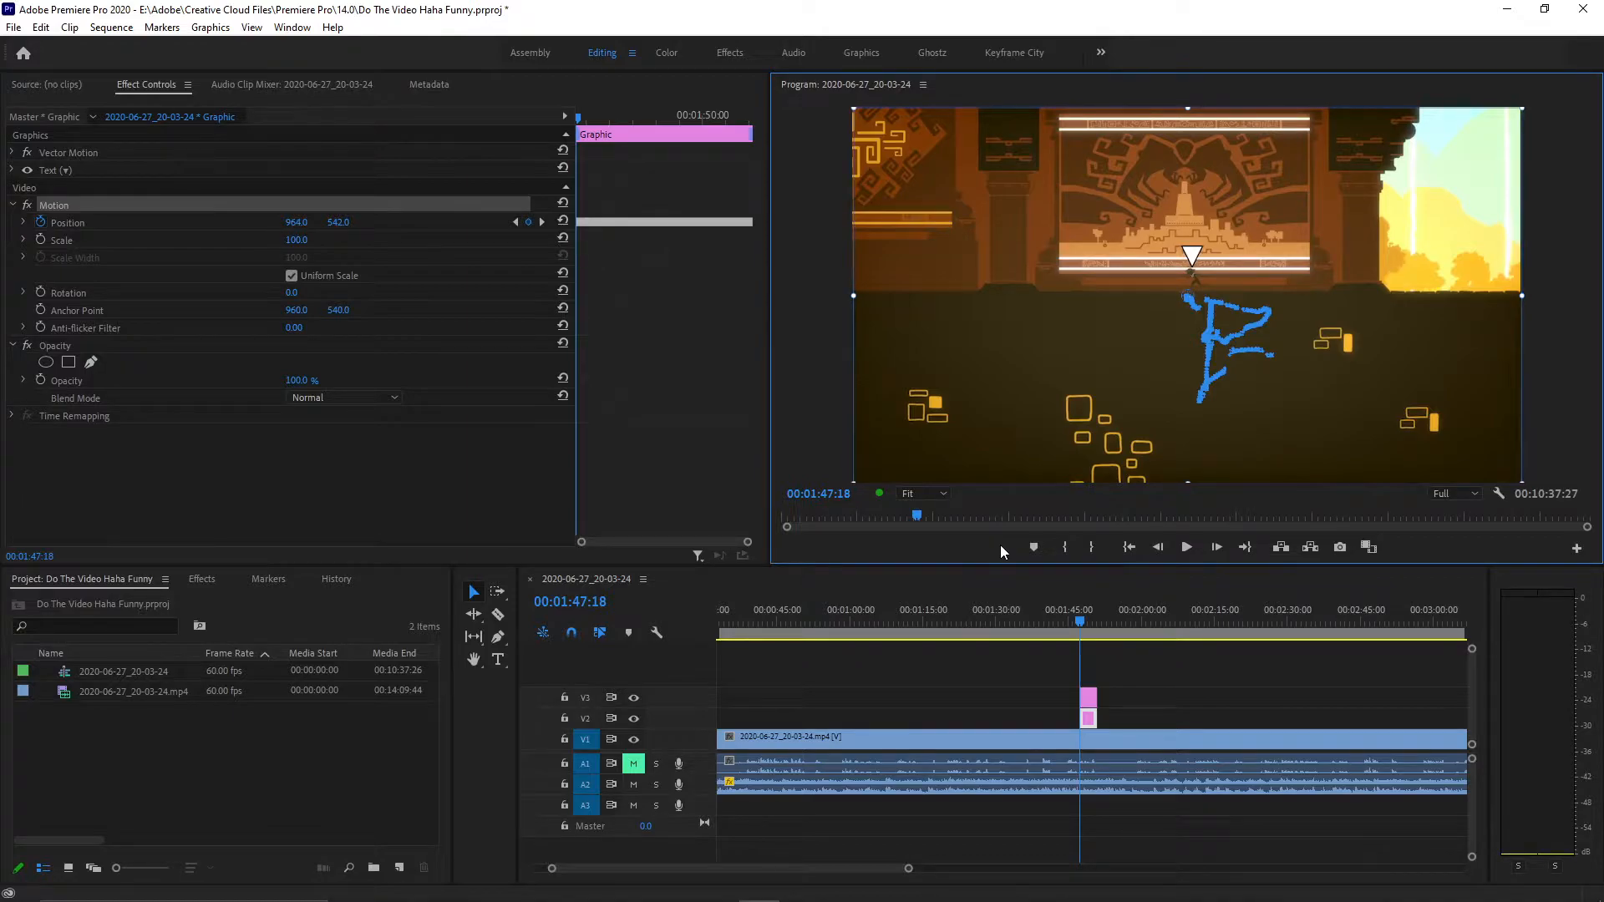
pyautogui.press('Left')
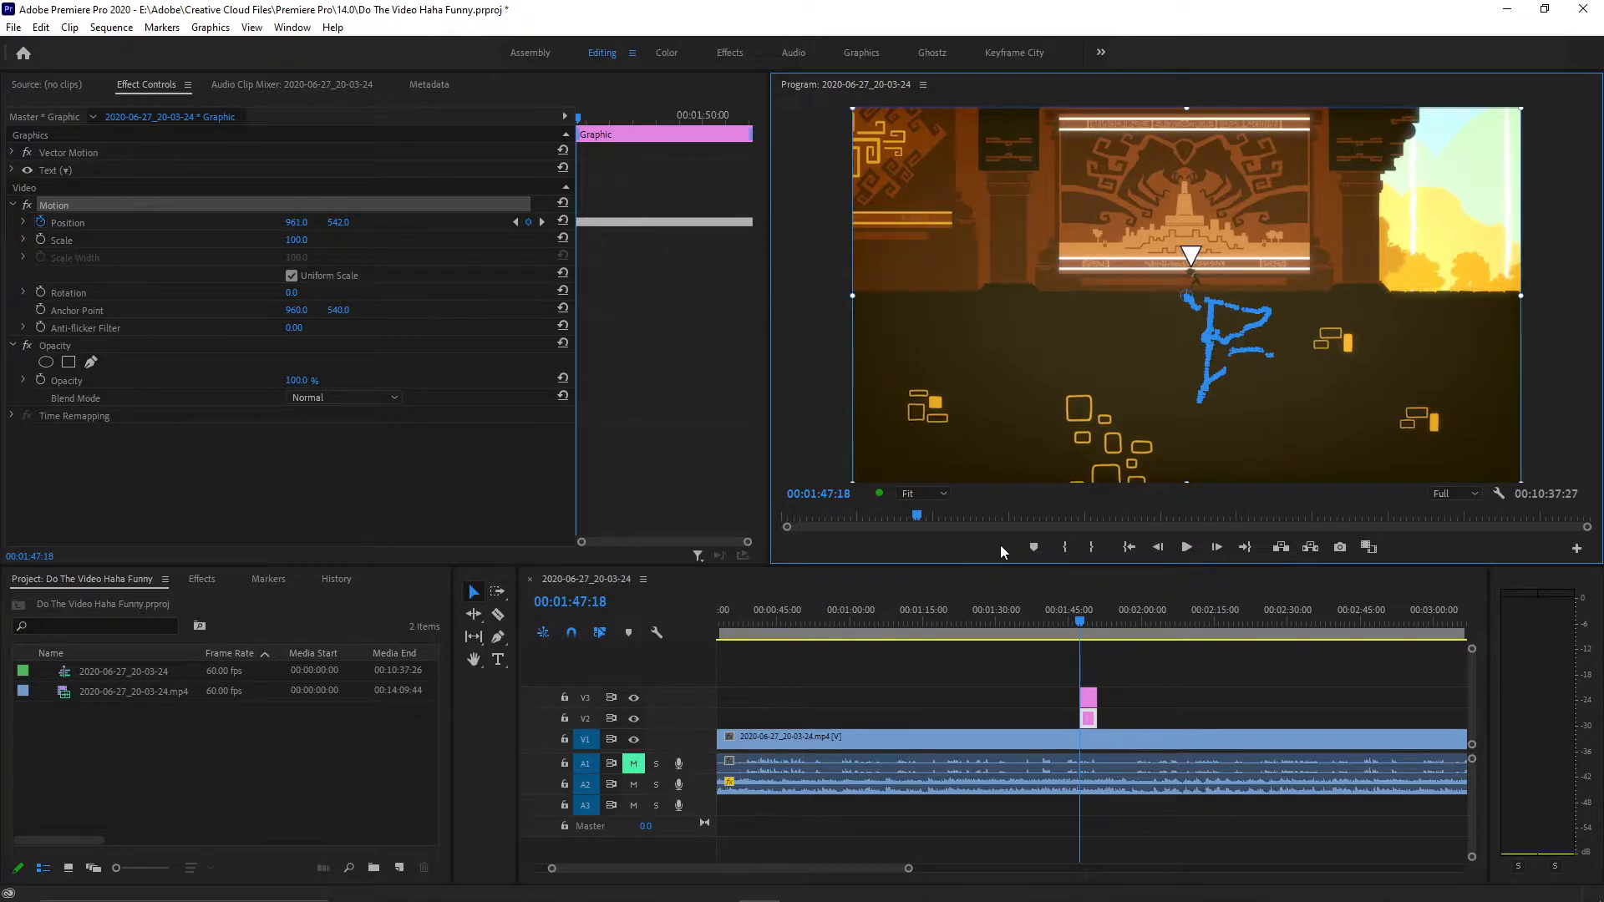
# Play the tracked section with the motion path shown, and examine the arrow frame by frame back to 00:01:49:11.
pyautogui.press('space')
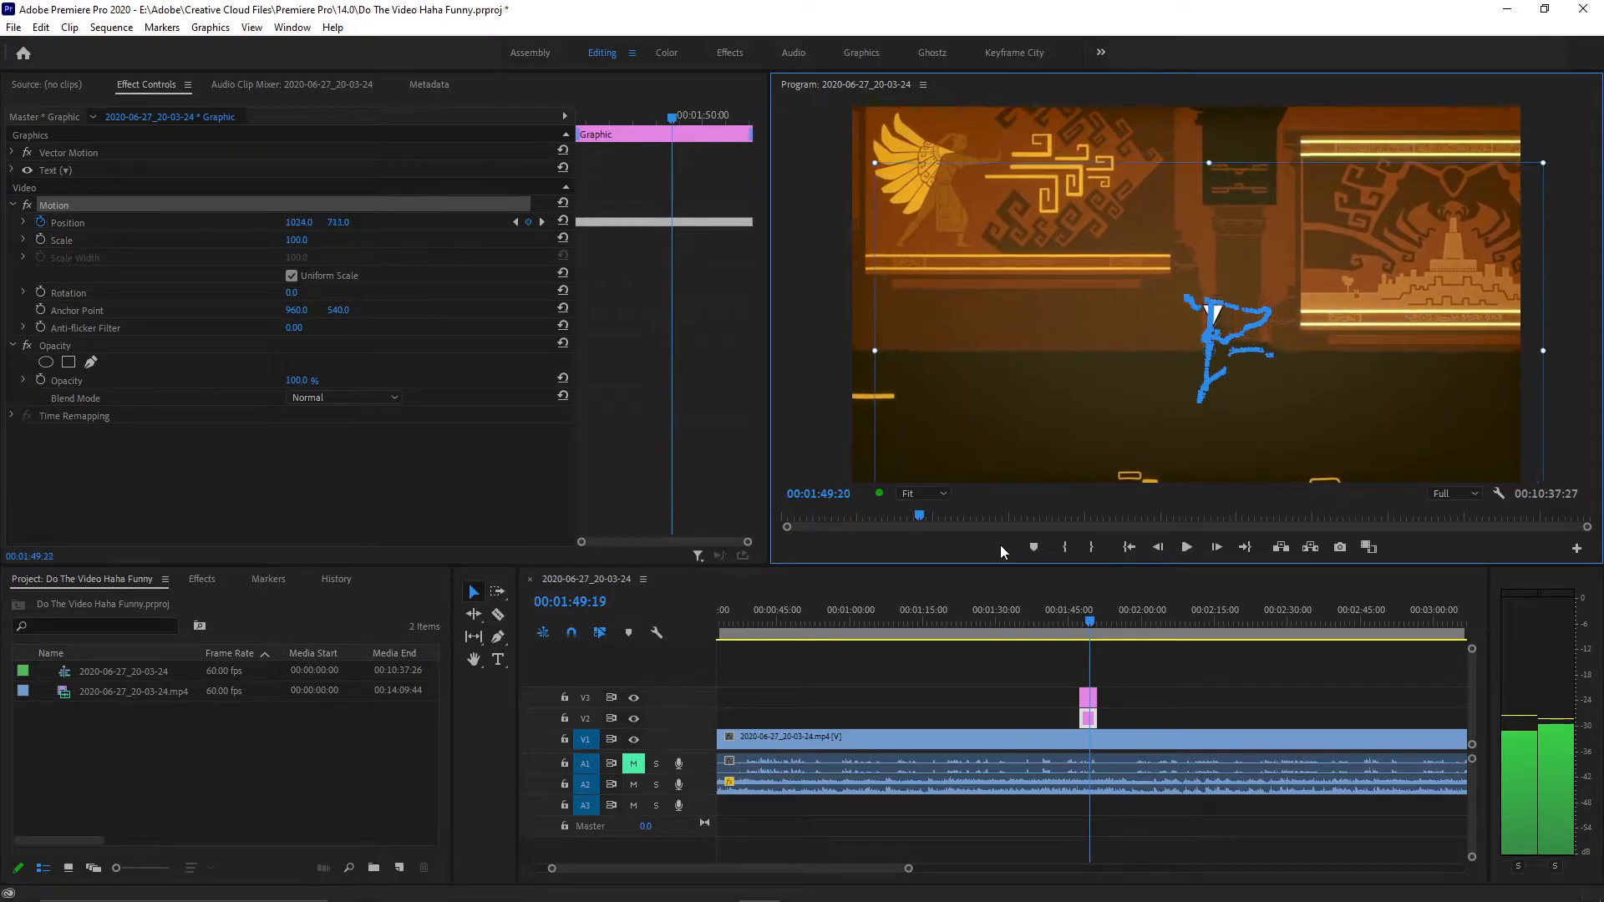
pyautogui.press('Left')
pyautogui.press('Left')
pyautogui.press('Left')
pyautogui.press('Left')
pyautogui.press('Left')
pyautogui.press('Left')
pyautogui.press('Left')
pyautogui.press('Left')
pyautogui.press('Left')
pyautogui.press('Left')
pyautogui.press('Left')
pyautogui.press('Left')
pyautogui.press('Left')
pyautogui.press('Left')
pyautogui.press('Left')
pyautogui.press('Left')
pyautogui.press('Left')
pyautogui.press('Left')
pyautogui.press('Left')
pyautogui.press('Left')
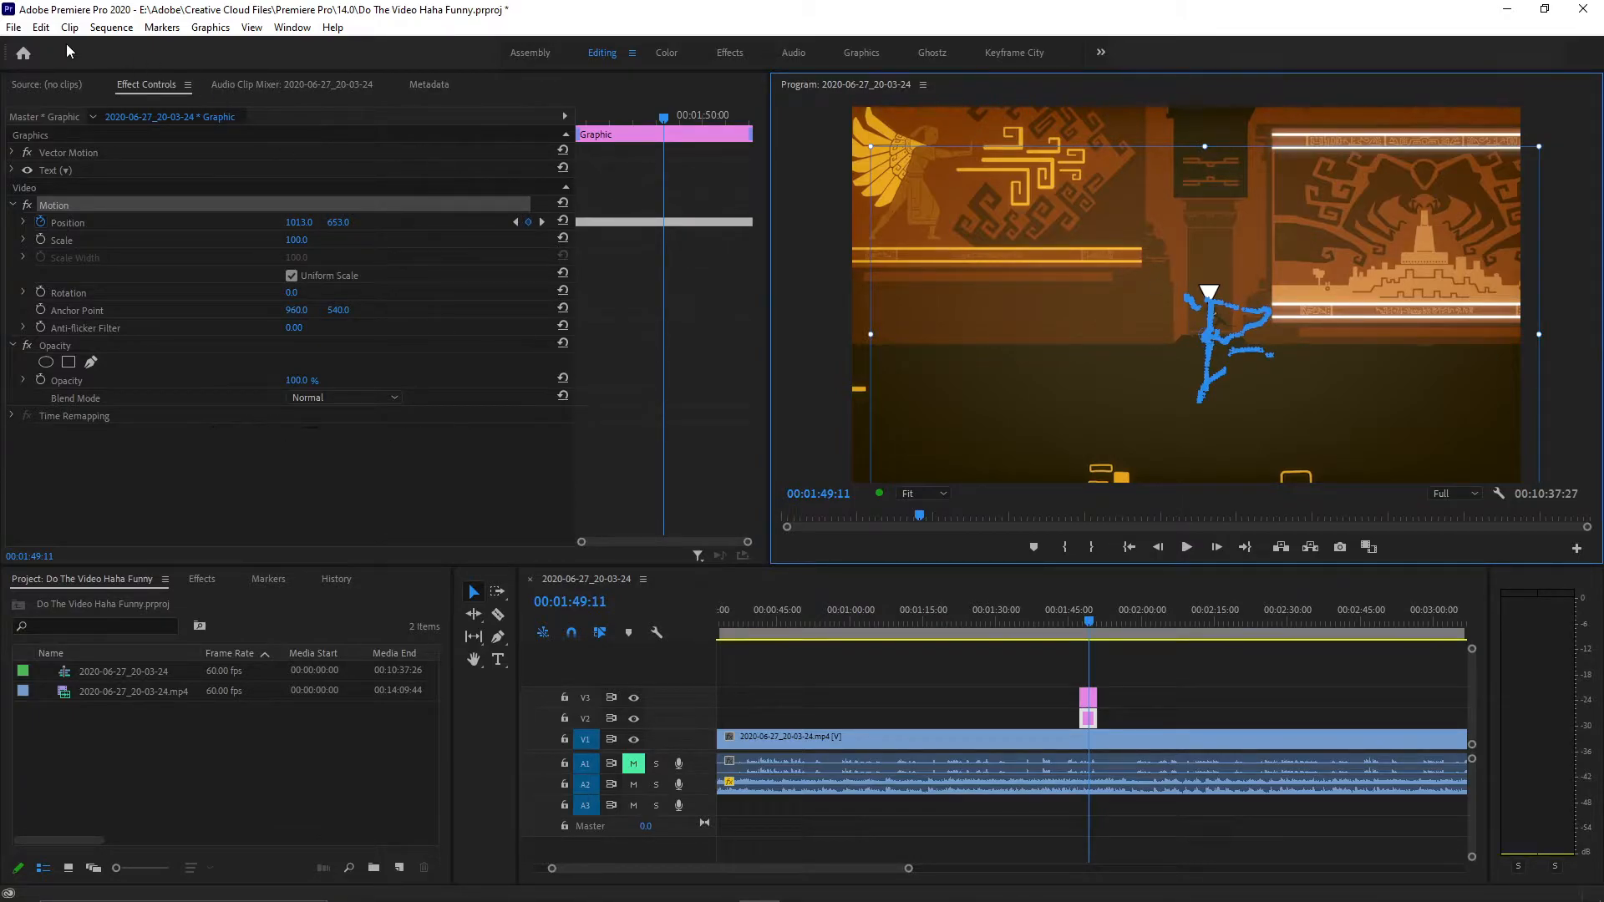
# Review the video device settings in the Playback preferences and close the dialog.
pyautogui.click(43, 29)
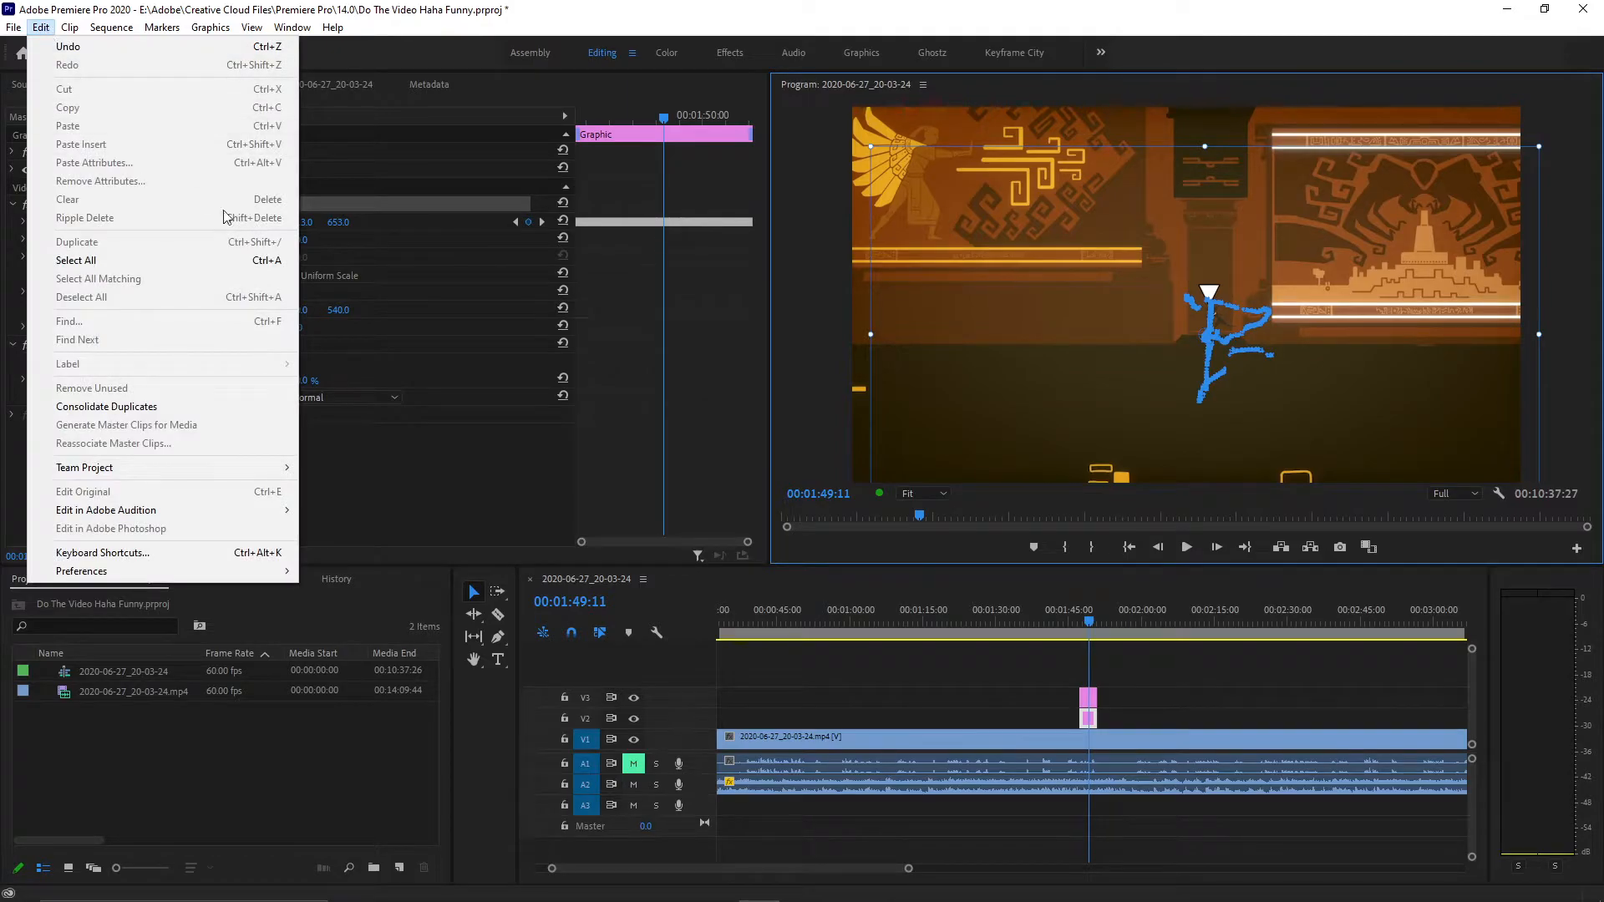
pyautogui.moveTo(238, 574)
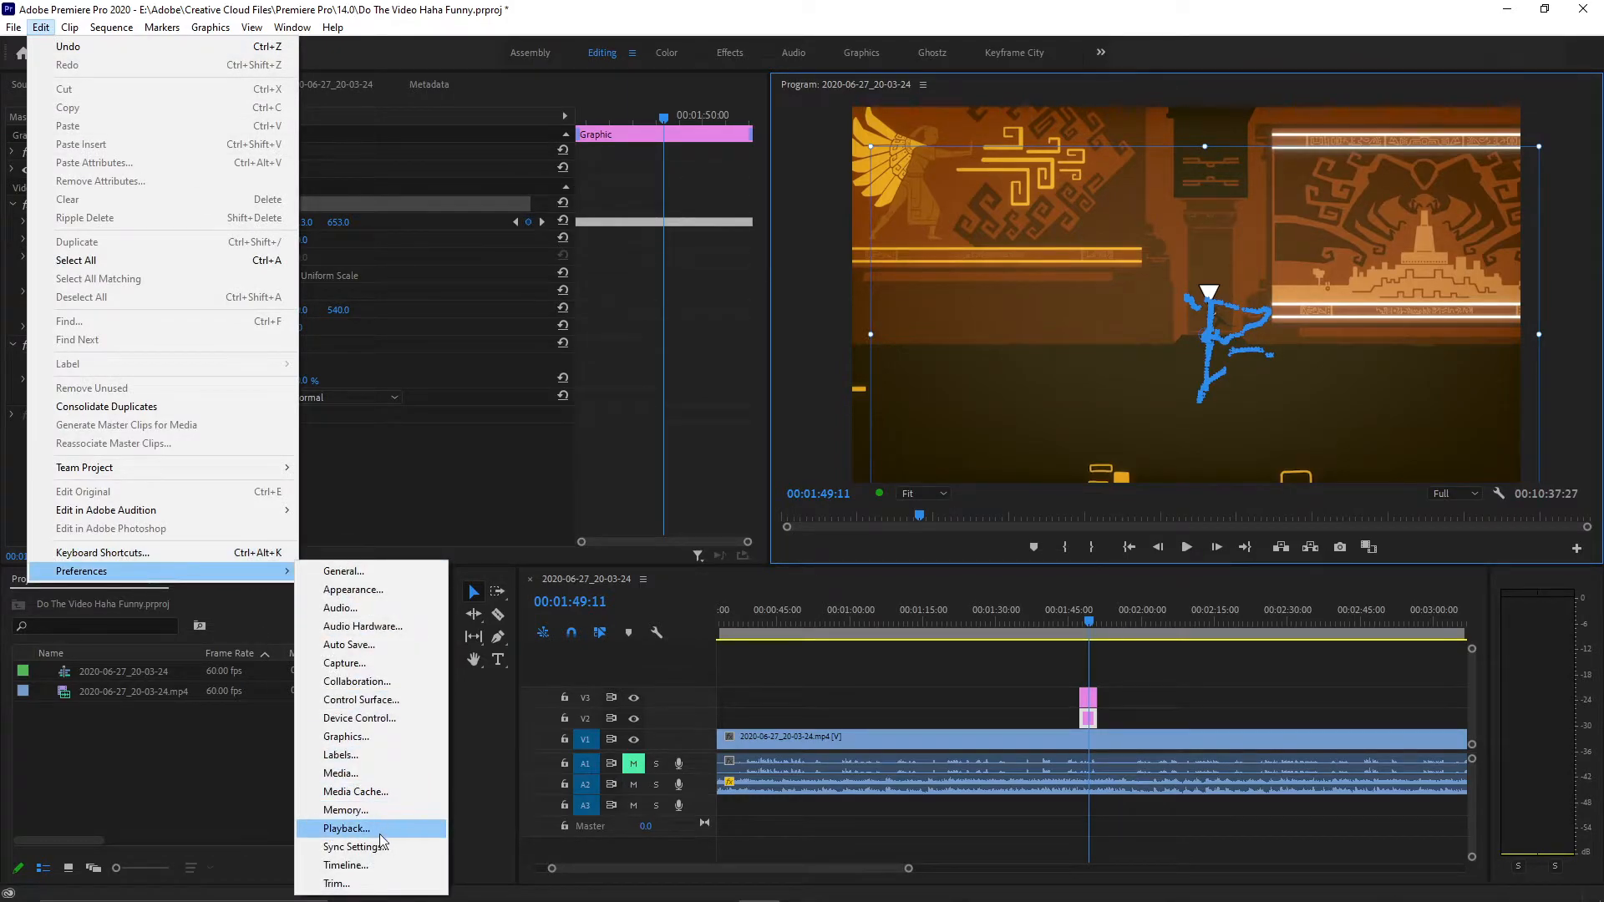
pyautogui.click(385, 835)
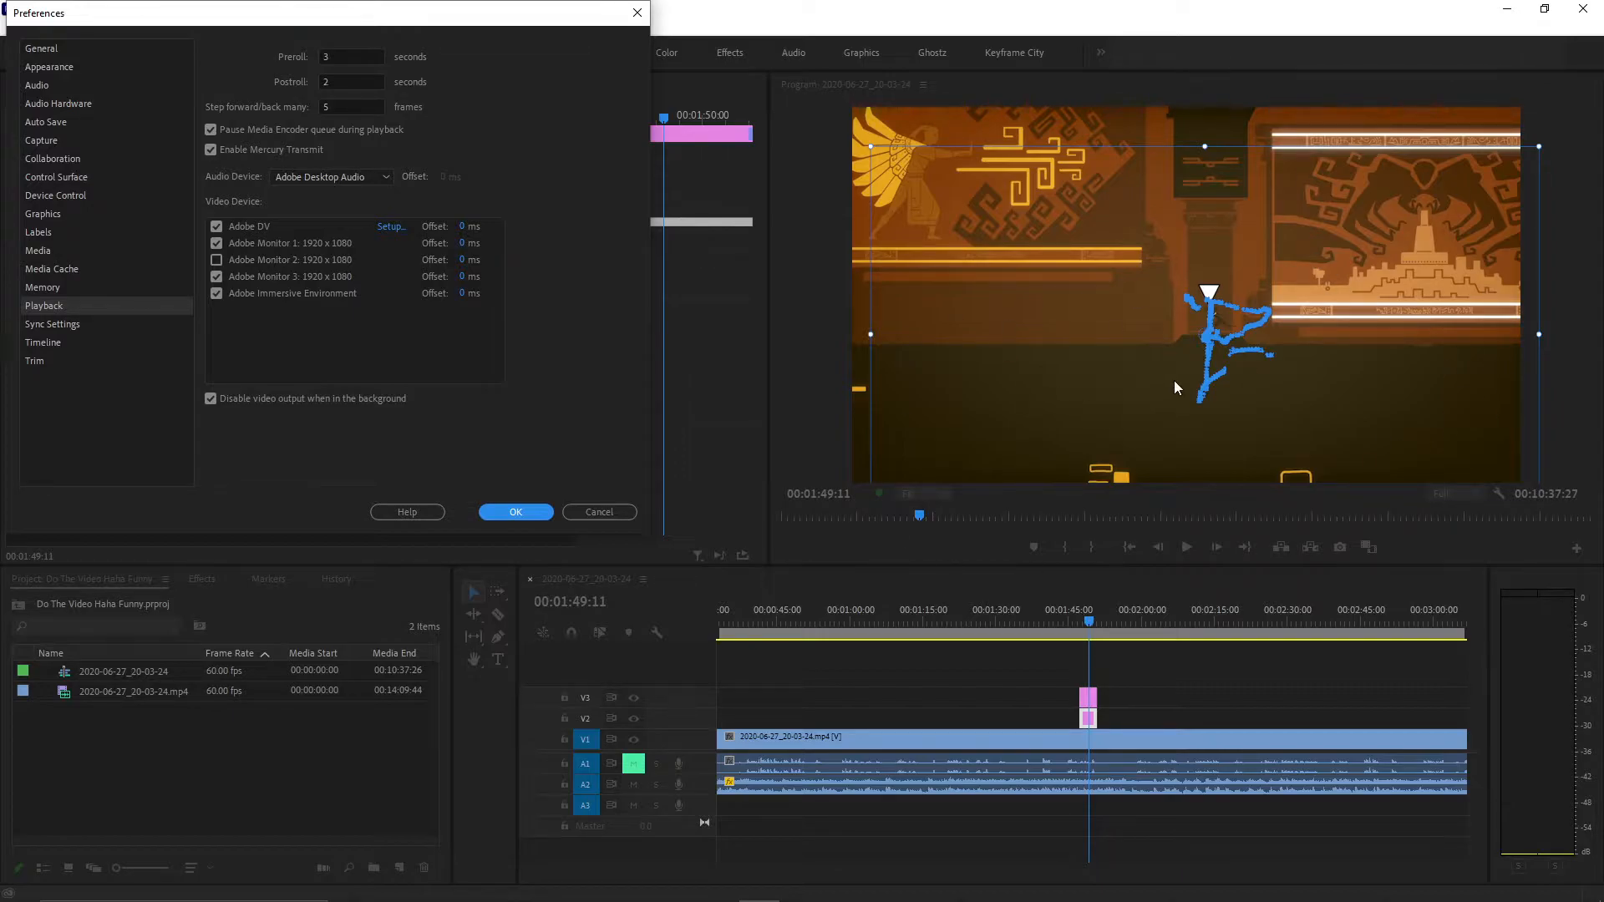
pyautogui.click(506, 513)
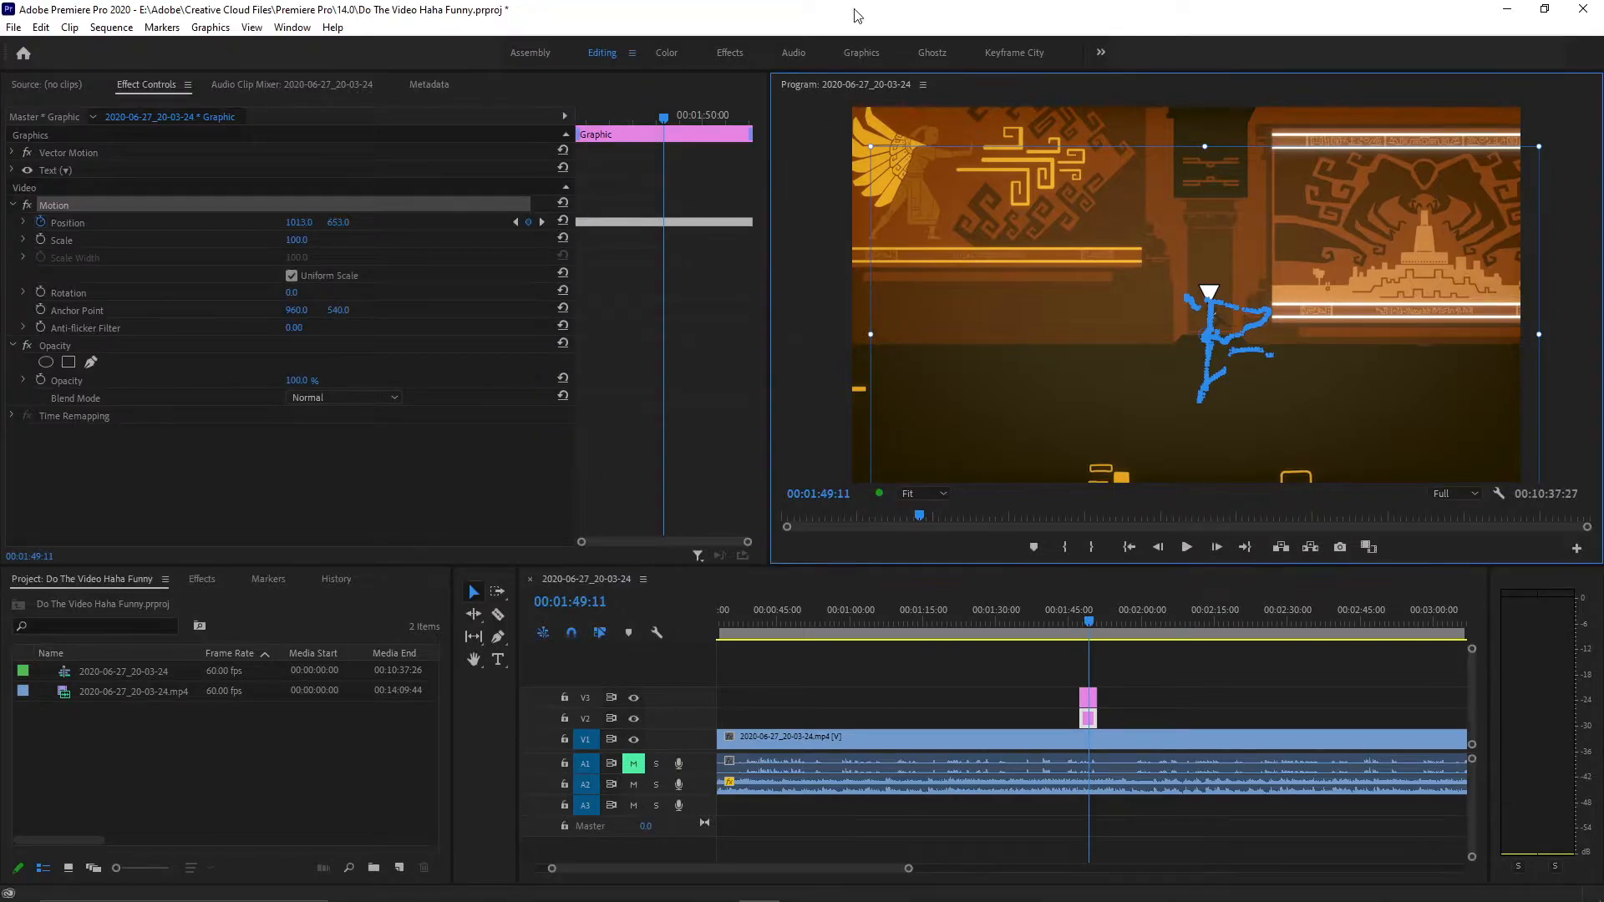
# Open a Reference Monitor for the sequence and widen it, framing the arrow and the running character.
pyautogui.click(292, 27)
pyautogui.moveTo(398, 572)
pyautogui.click(398, 619)
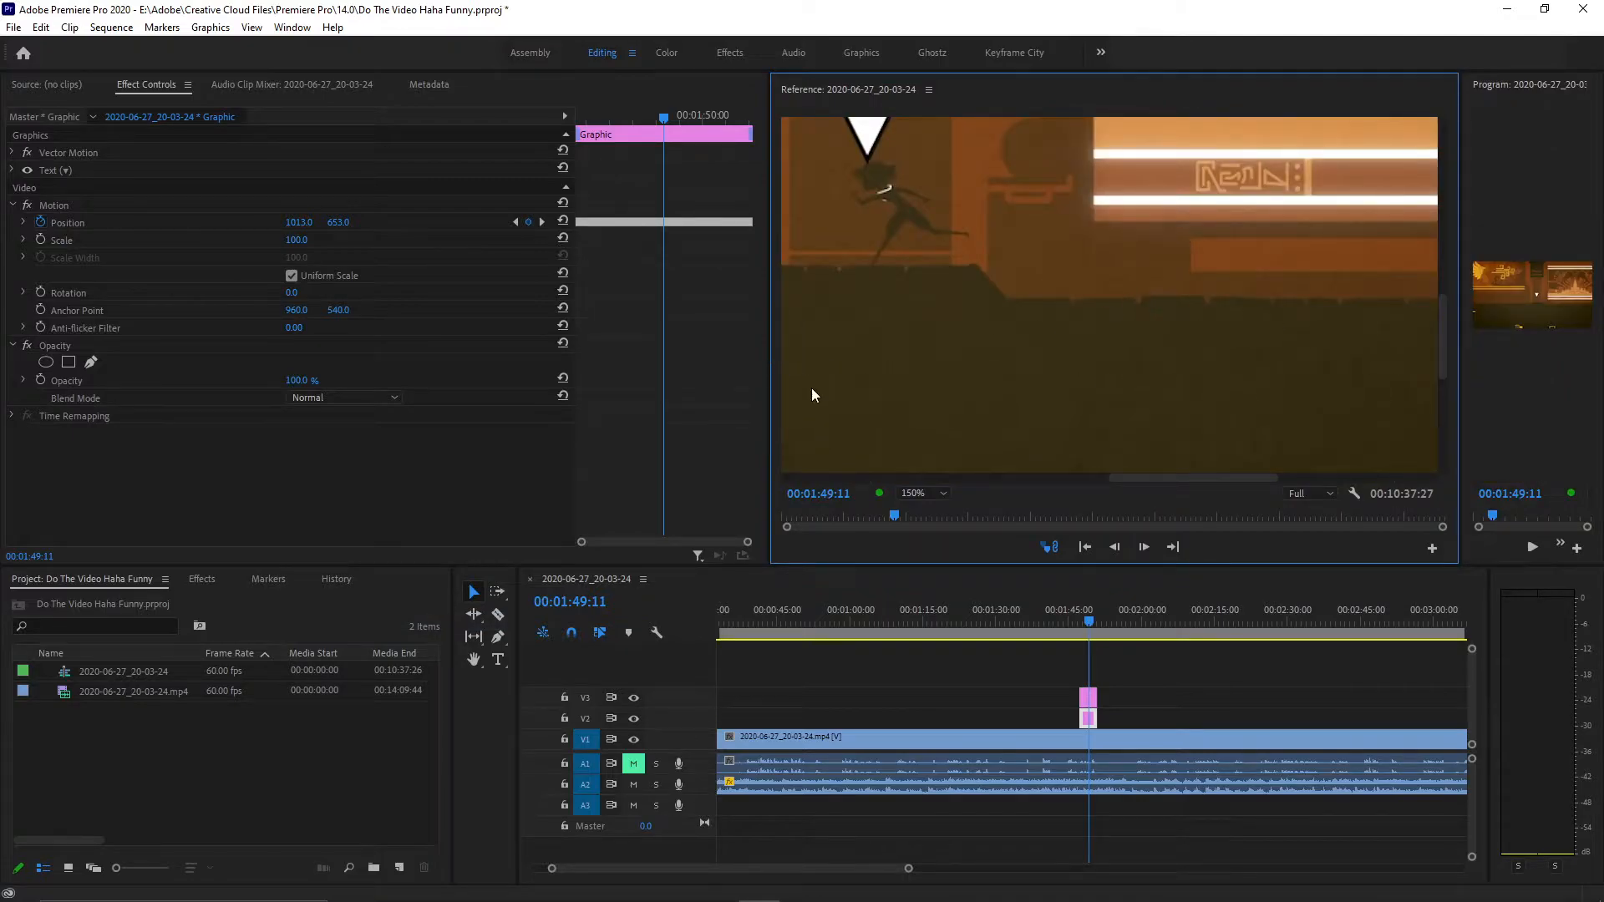
pyautogui.moveTo(760, 360); pyautogui.dragTo(399, 367)
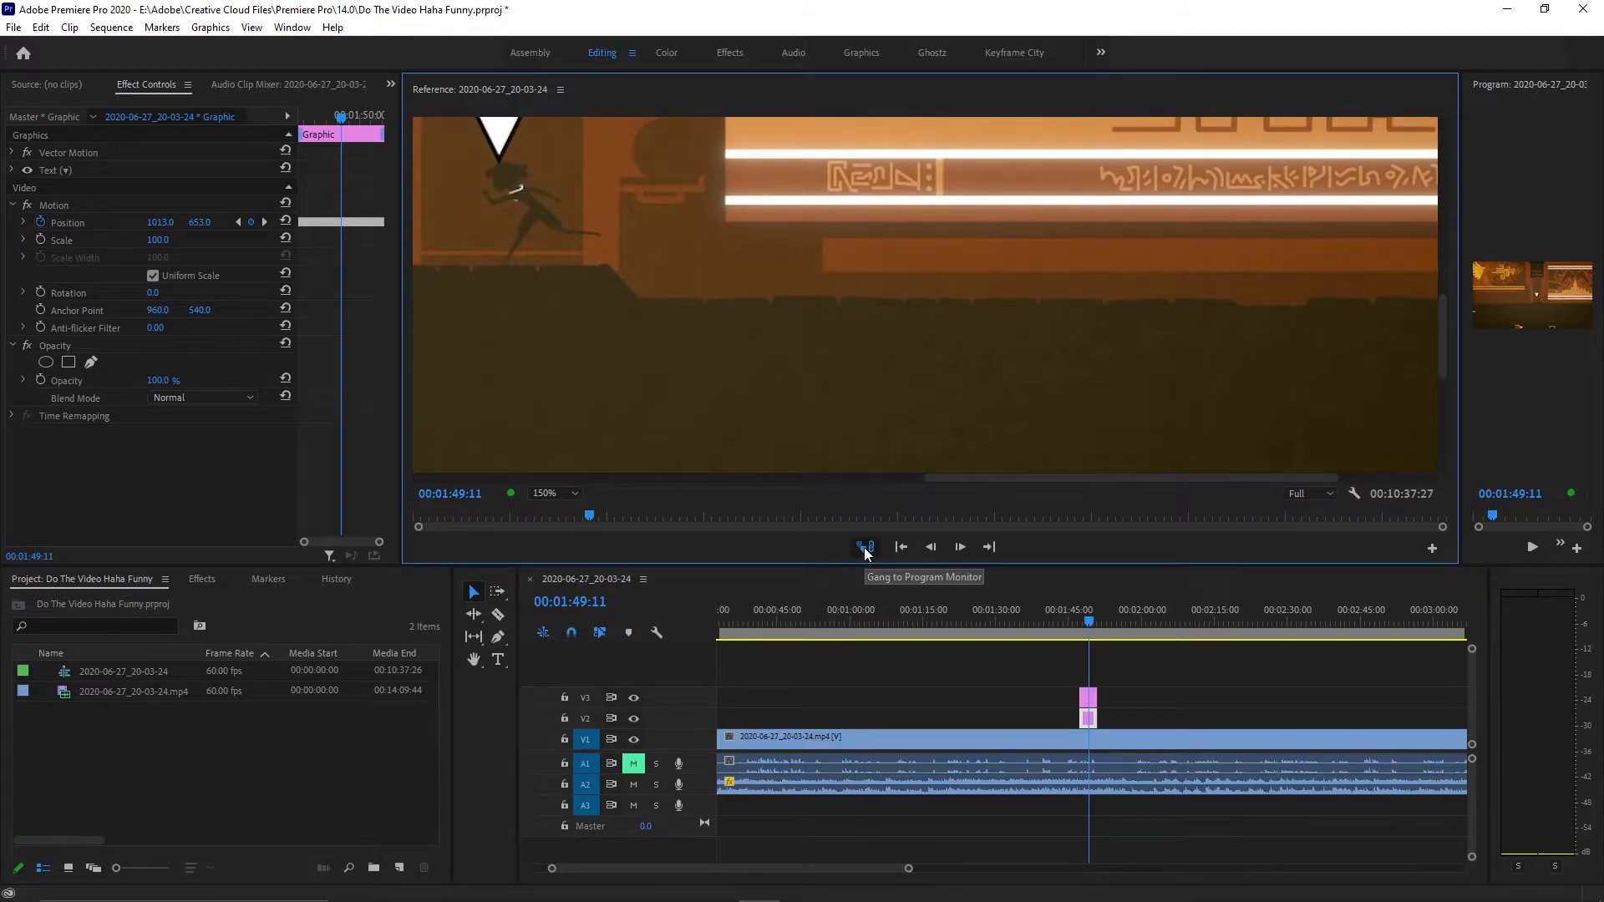
pyautogui.click(1533, 423)
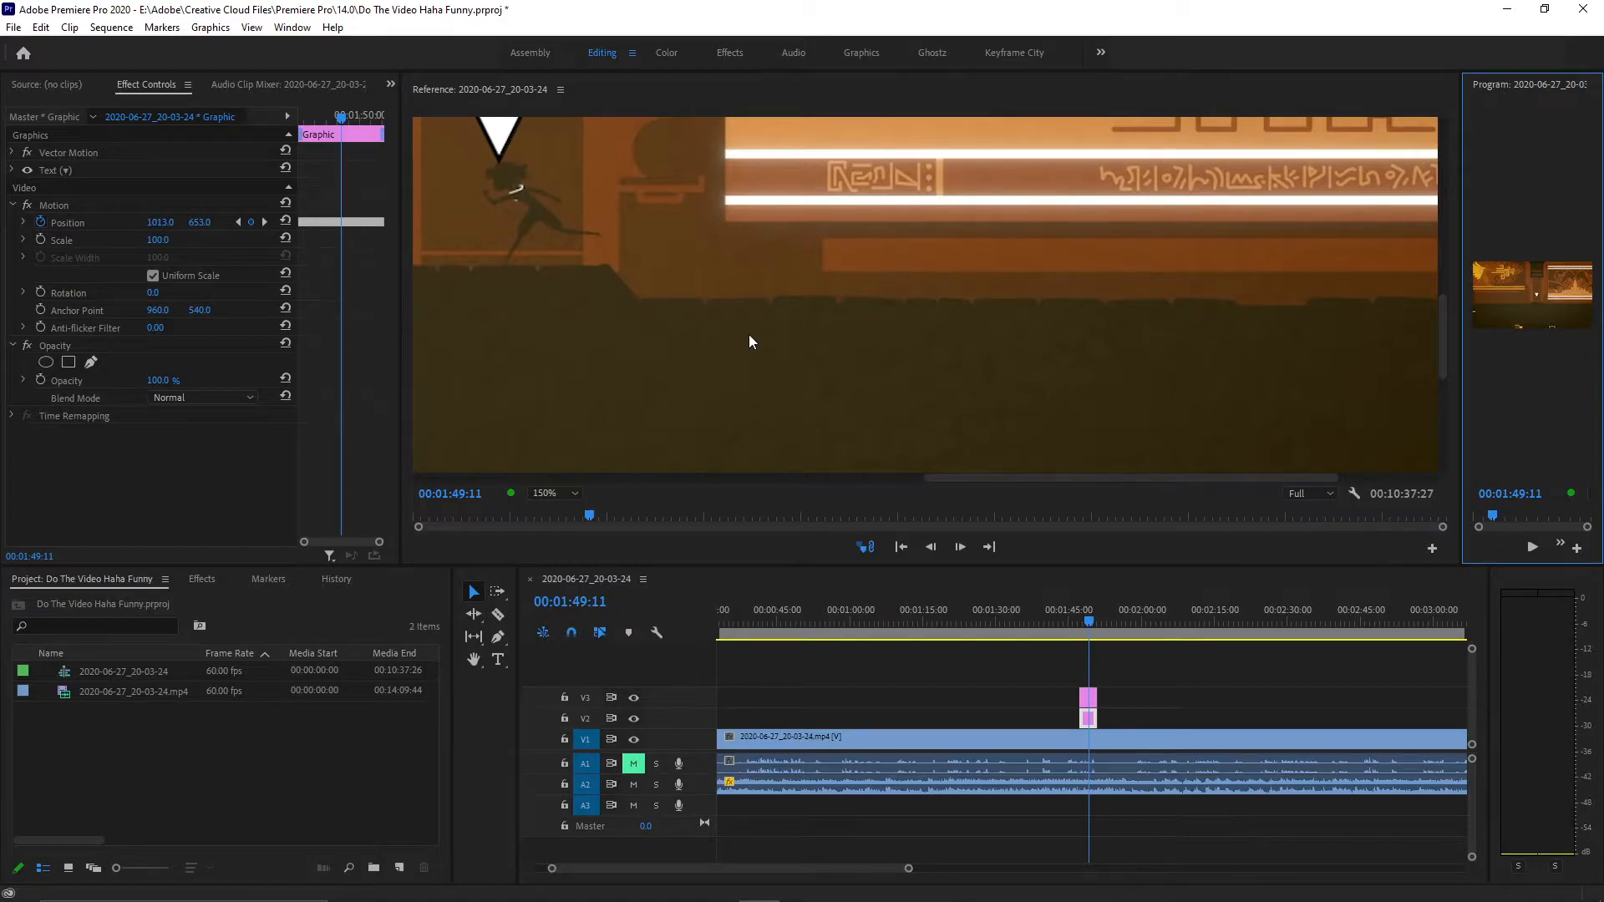
pyautogui.moveTo(1445, 347); pyautogui.dragTo(1440, 312)
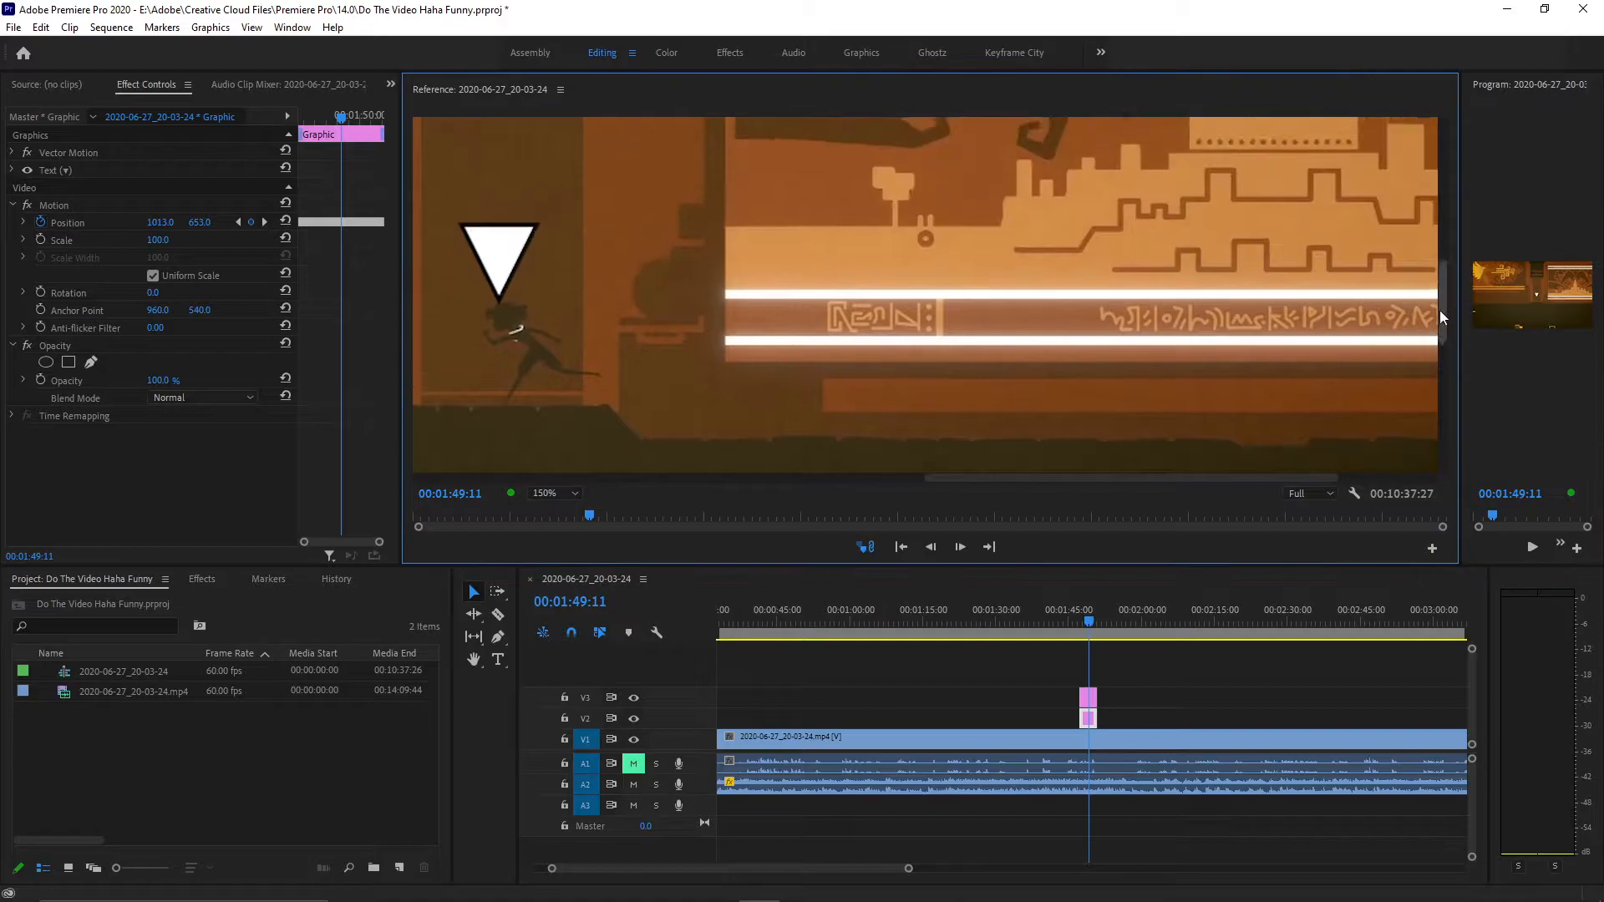
pyautogui.moveTo(1130, 480); pyautogui.dragTo(1114, 478)
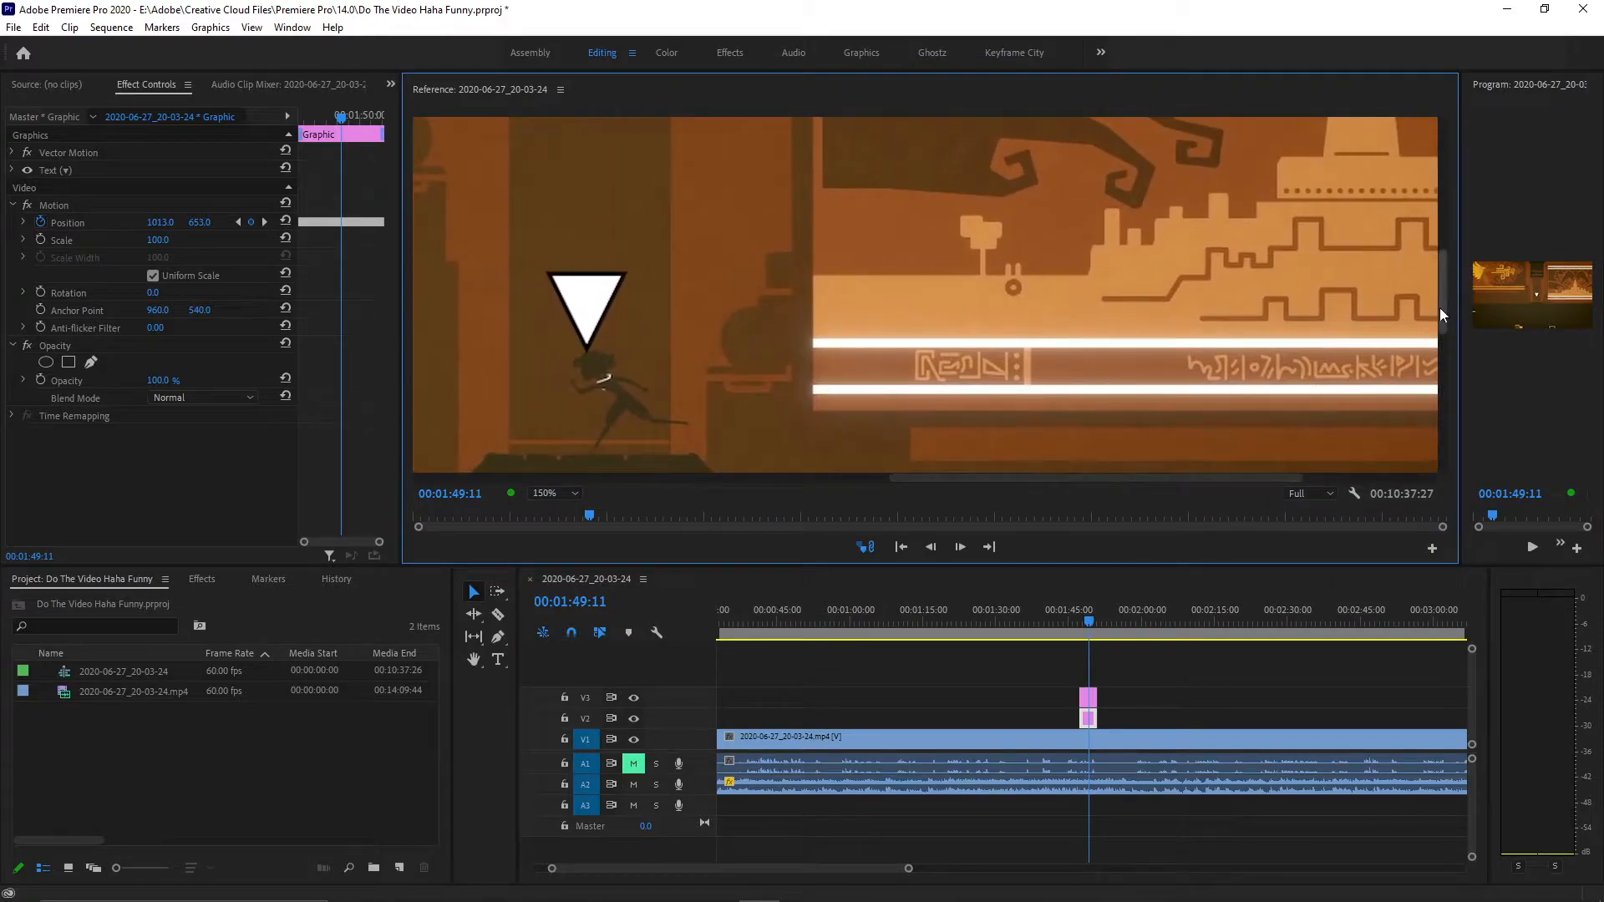
pyautogui.moveTo(1446, 314); pyautogui.dragTo(1447, 344)
# Try moving the V2 arrow graphic up to Position 1013.0, 639.5 with Motion selected, and undo the move.
pyautogui.click(83, 206)
pyautogui.click(59, 205)
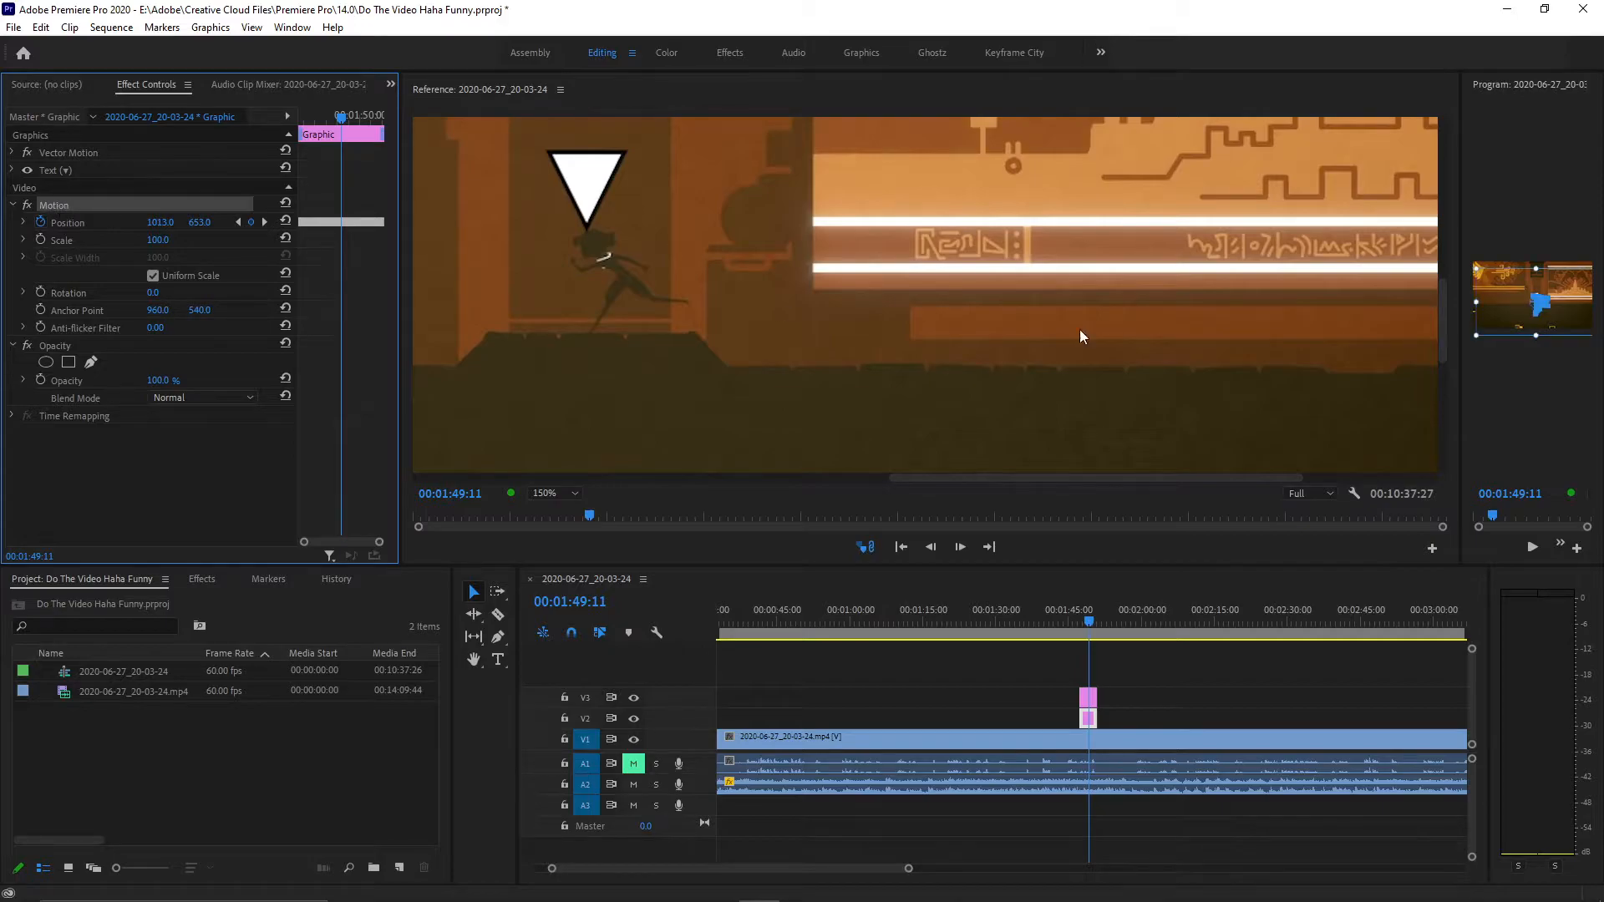
pyautogui.click(1513, 303)
pyautogui.moveTo(1515, 301); pyautogui.dragTo(1516, 300)
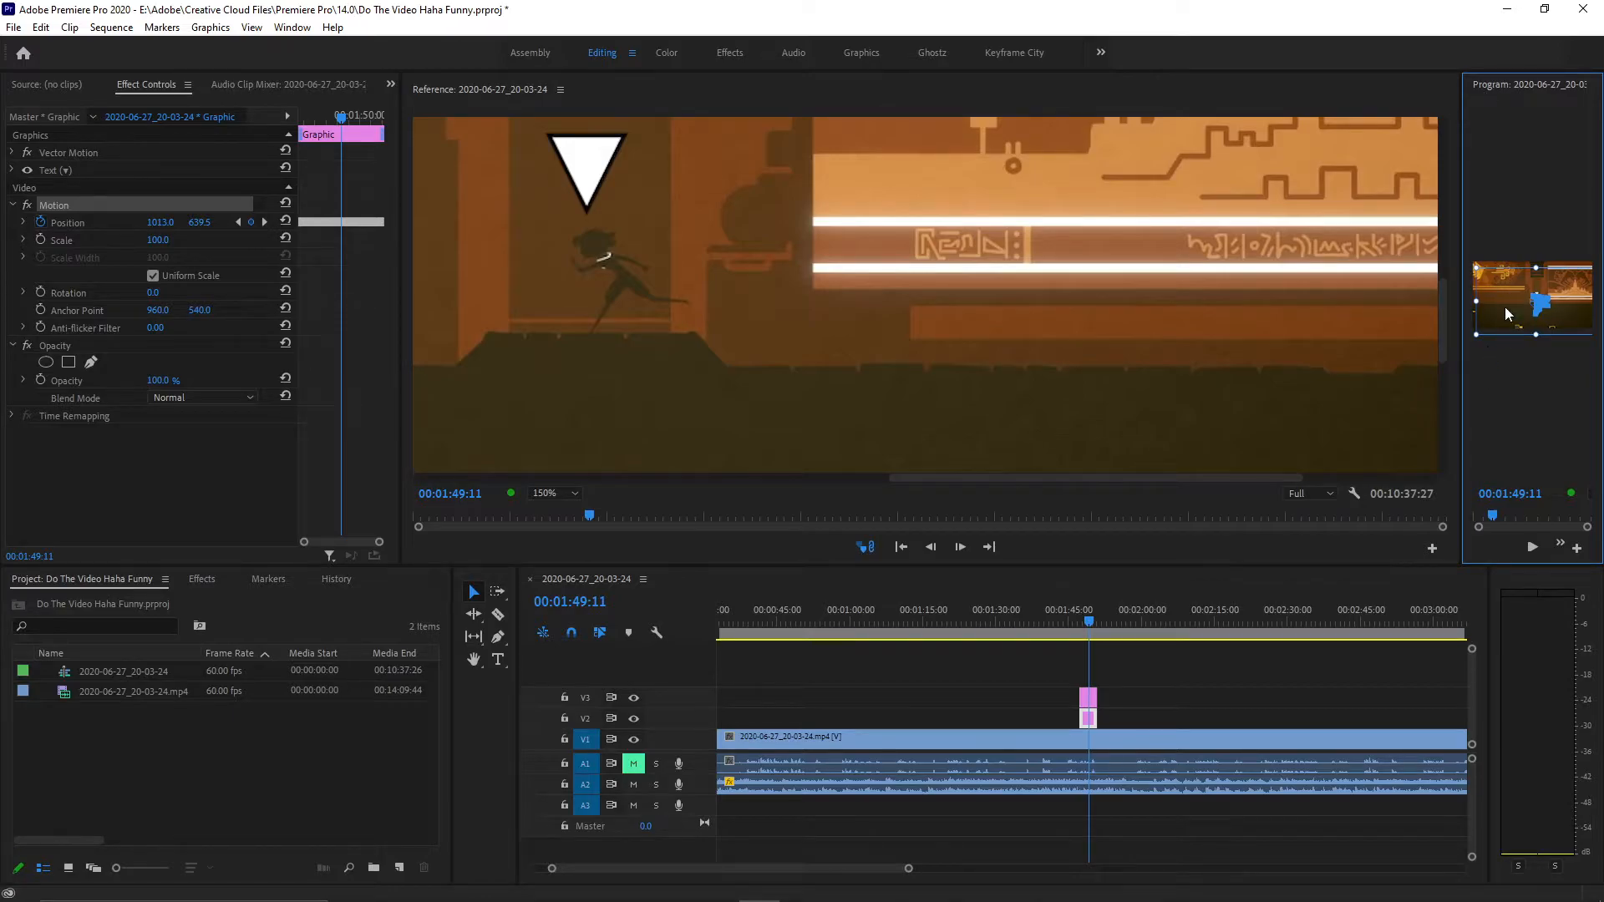
pyautogui.hotkey('ctrl', 'z')
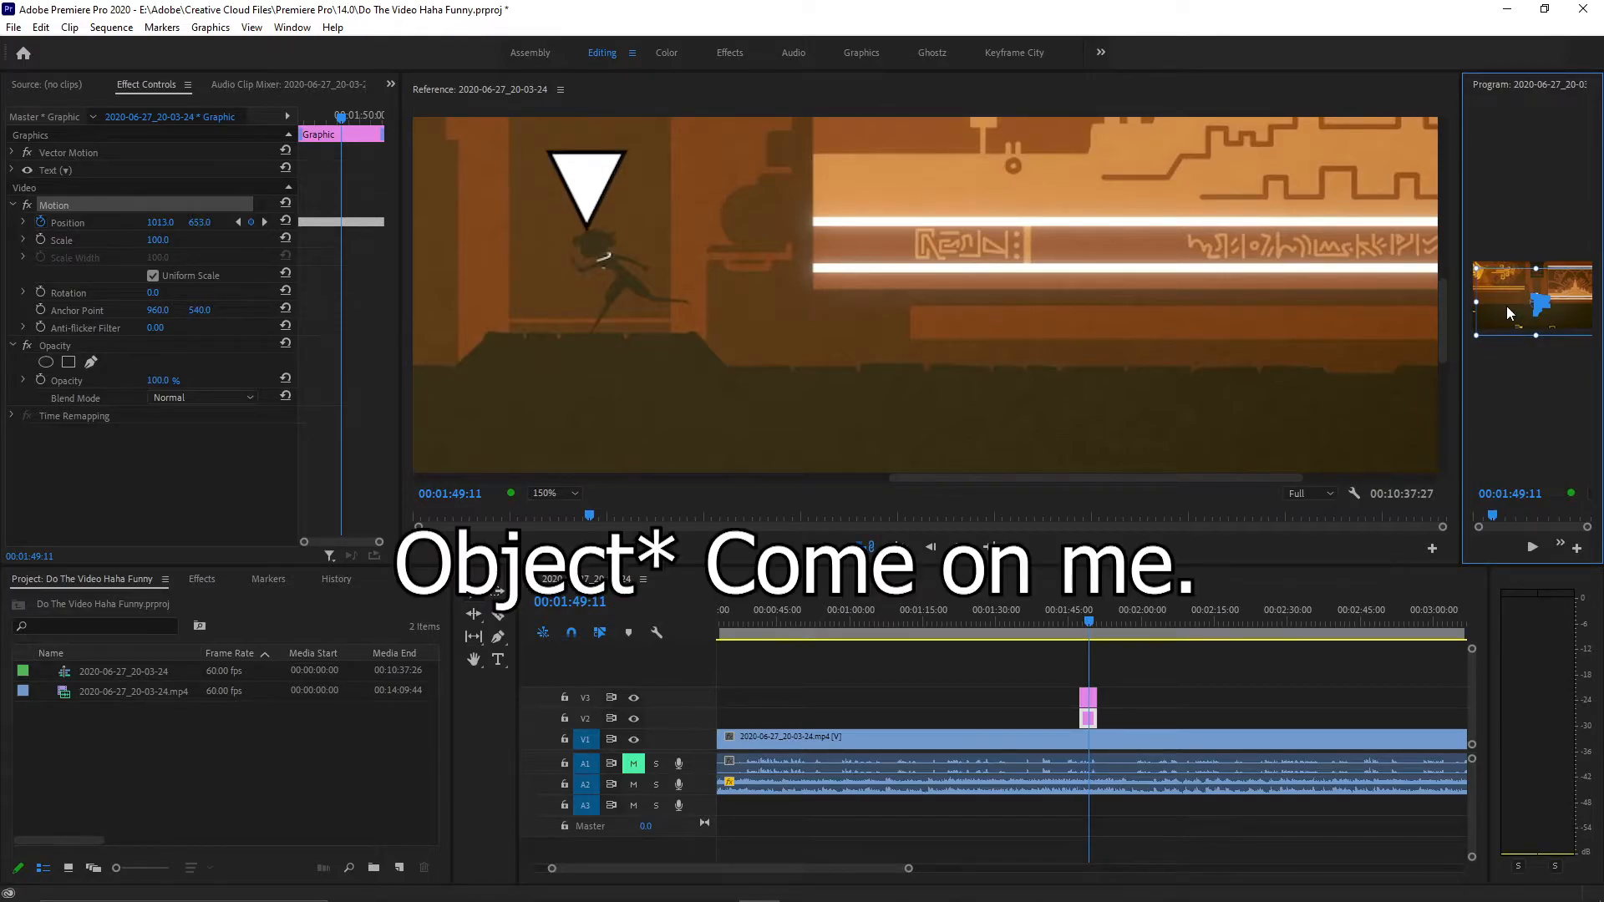
# Nudge the arrow graphic at 00:01:49:11 rightward and upward to Position 1020.0, 640.0.
pyautogui.hotkey('ctrl', 'Right')
pyautogui.hotkey('ctrl', 'Right')
pyautogui.hotkey('ctrl', 'Right')
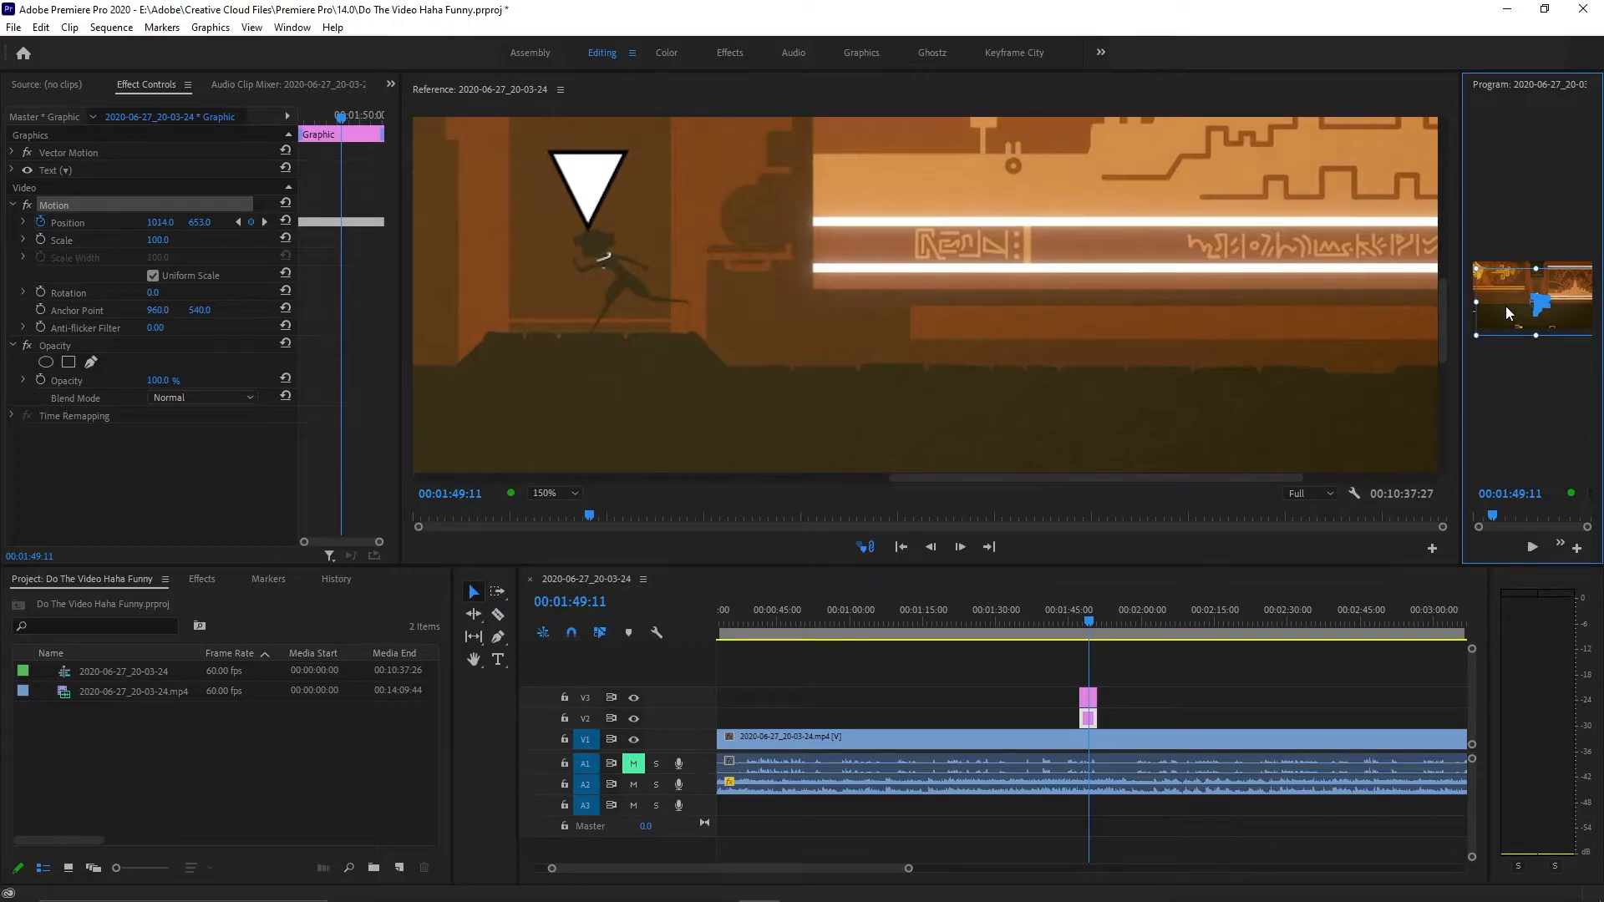
pyautogui.hotkey('ctrl', 'Up')
pyautogui.hotkey('ctrl', 'Right')
pyautogui.hotkey('ctrl', 'Right')
pyautogui.hotkey('ctrl', 'Right')
pyautogui.hotkey('ctrl', 'Right')
pyautogui.press('Up')
pyautogui.press('Up')
pyautogui.press('Up')
pyautogui.press('Up')
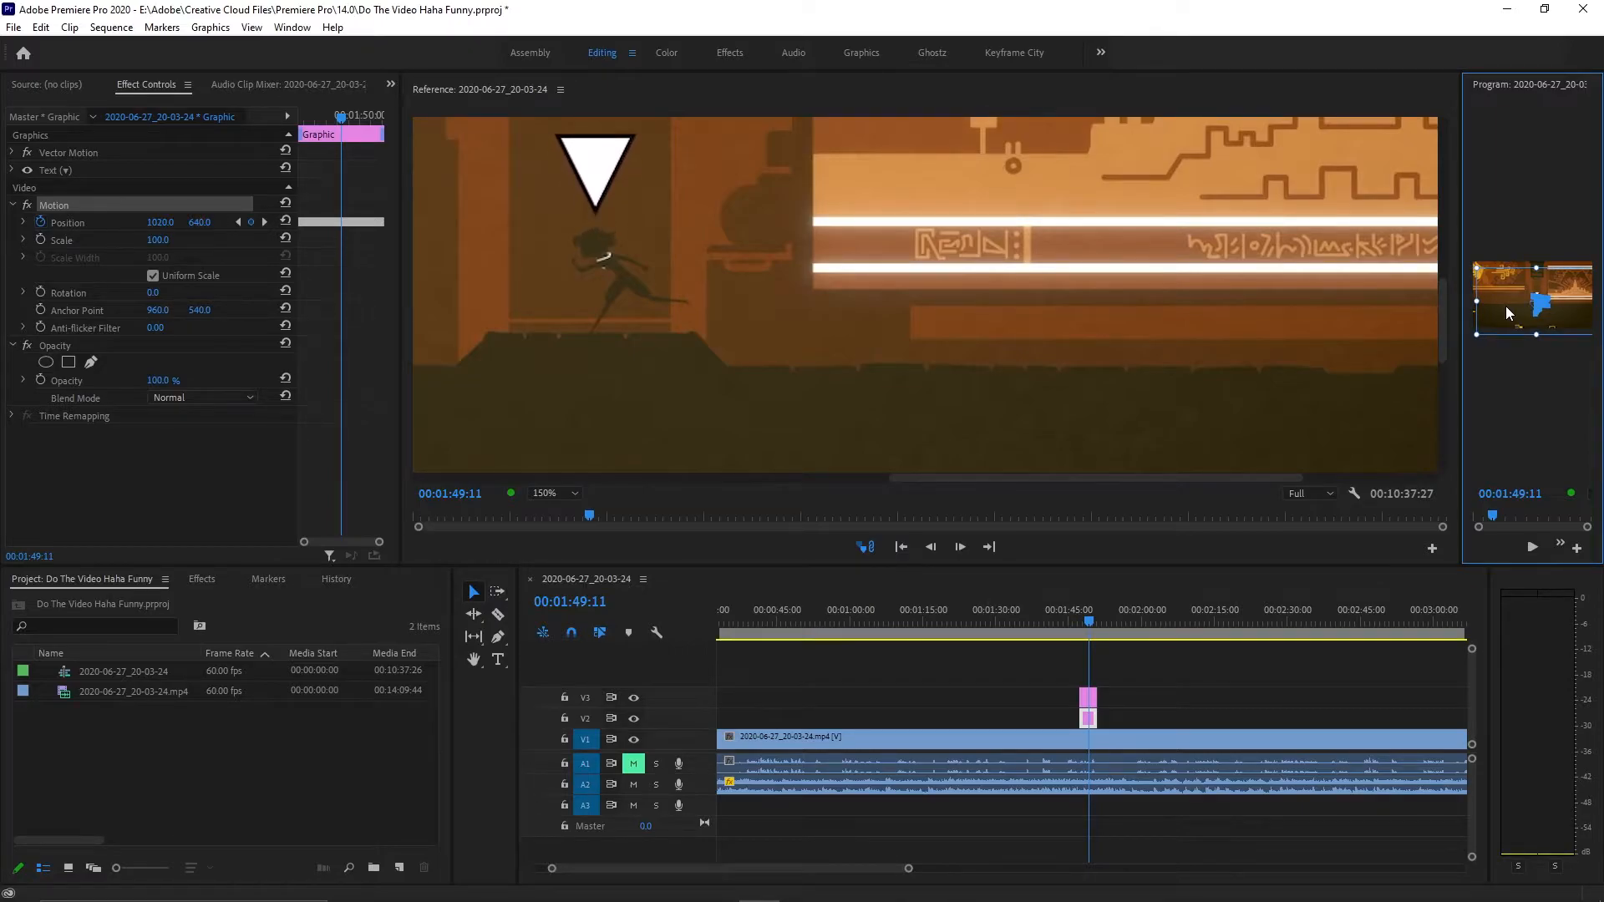
# Nudge the arrow graphic down and left to Position 1013.0, 653.0, just above the character's head.
pyautogui.press('Down')
pyautogui.press('Down')
pyautogui.press('Down')
pyautogui.press('Down')
pyautogui.press('Down')
pyautogui.press('Down')
pyautogui.press('Down')
pyautogui.press('Down')
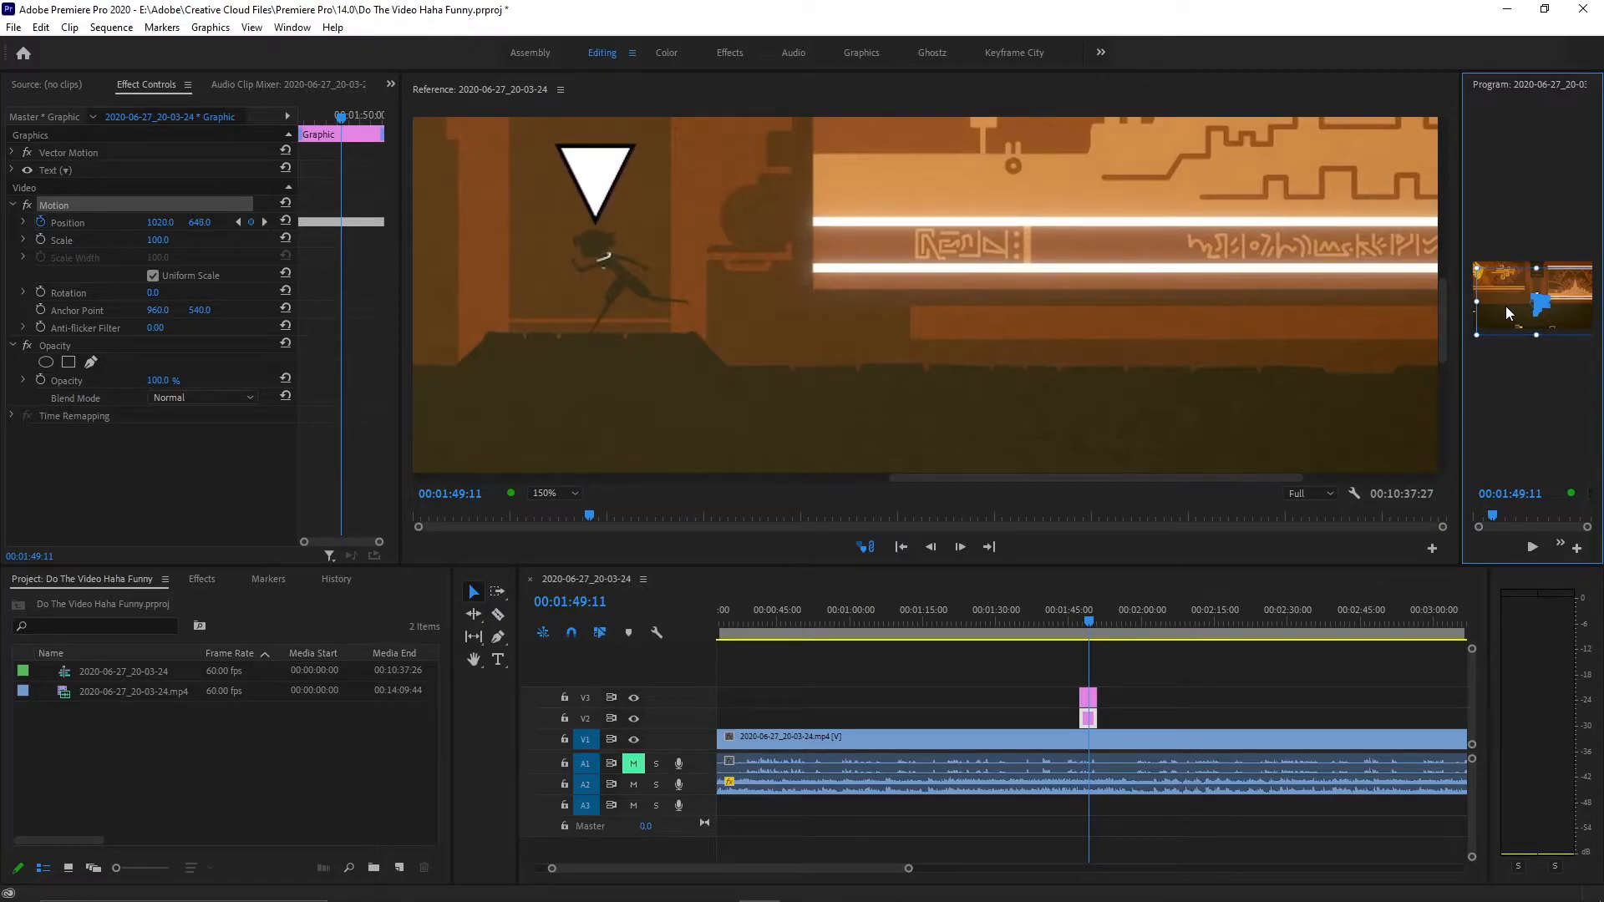
pyautogui.press('Left')
pyautogui.press('Left')
pyautogui.press('Left')
pyautogui.press('Left')
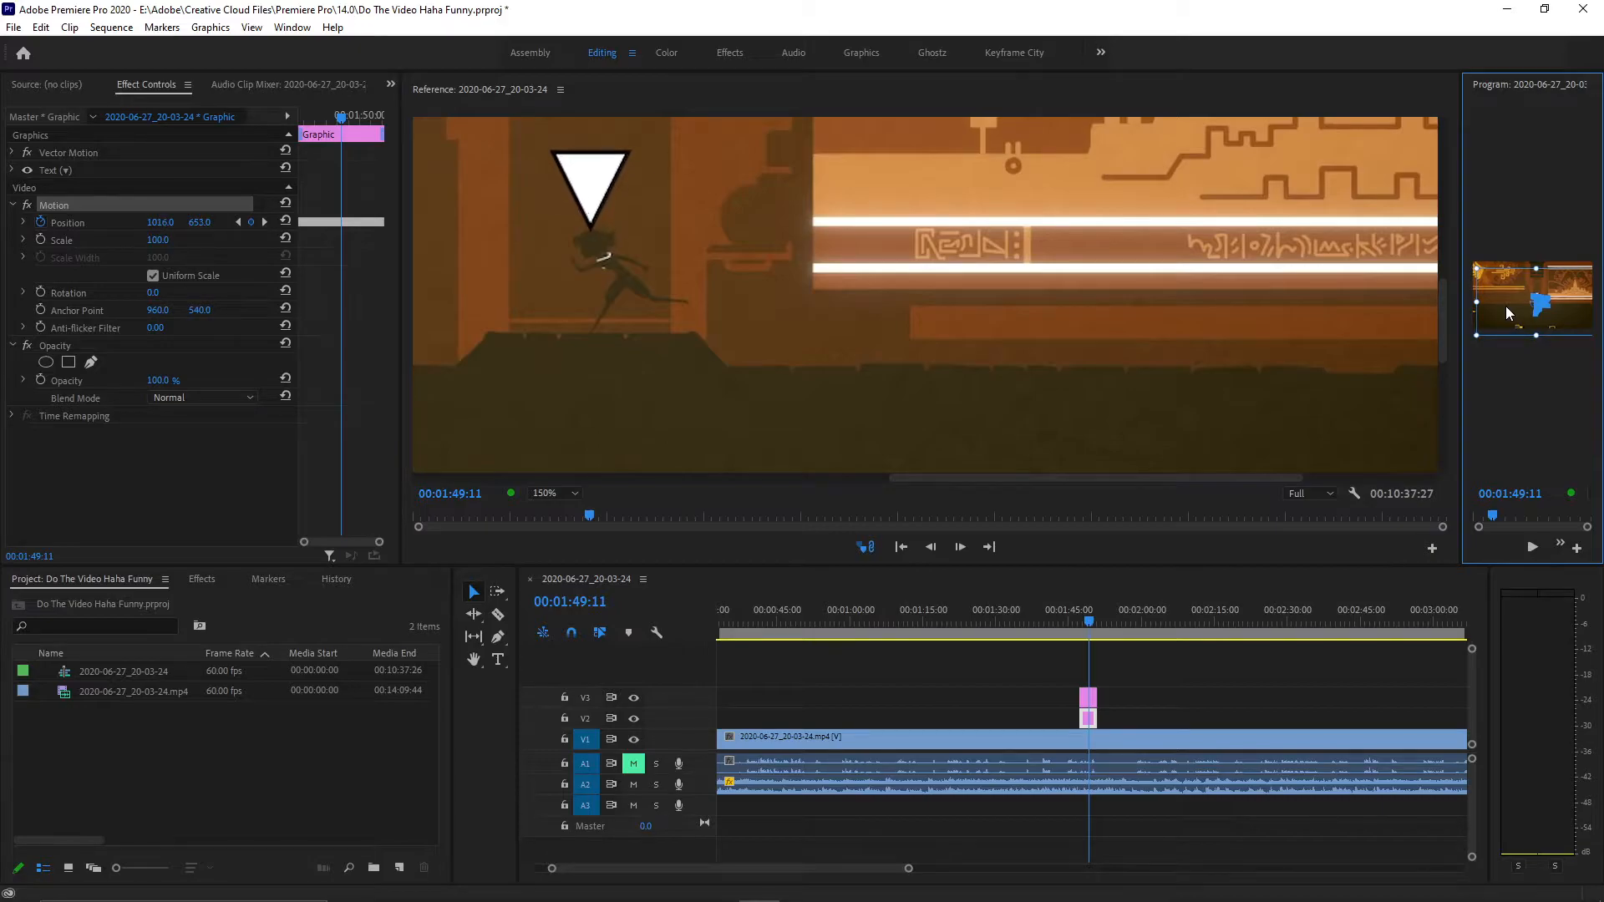
pyautogui.press('Left')
pyautogui.press('Left')
pyautogui.press('Left')
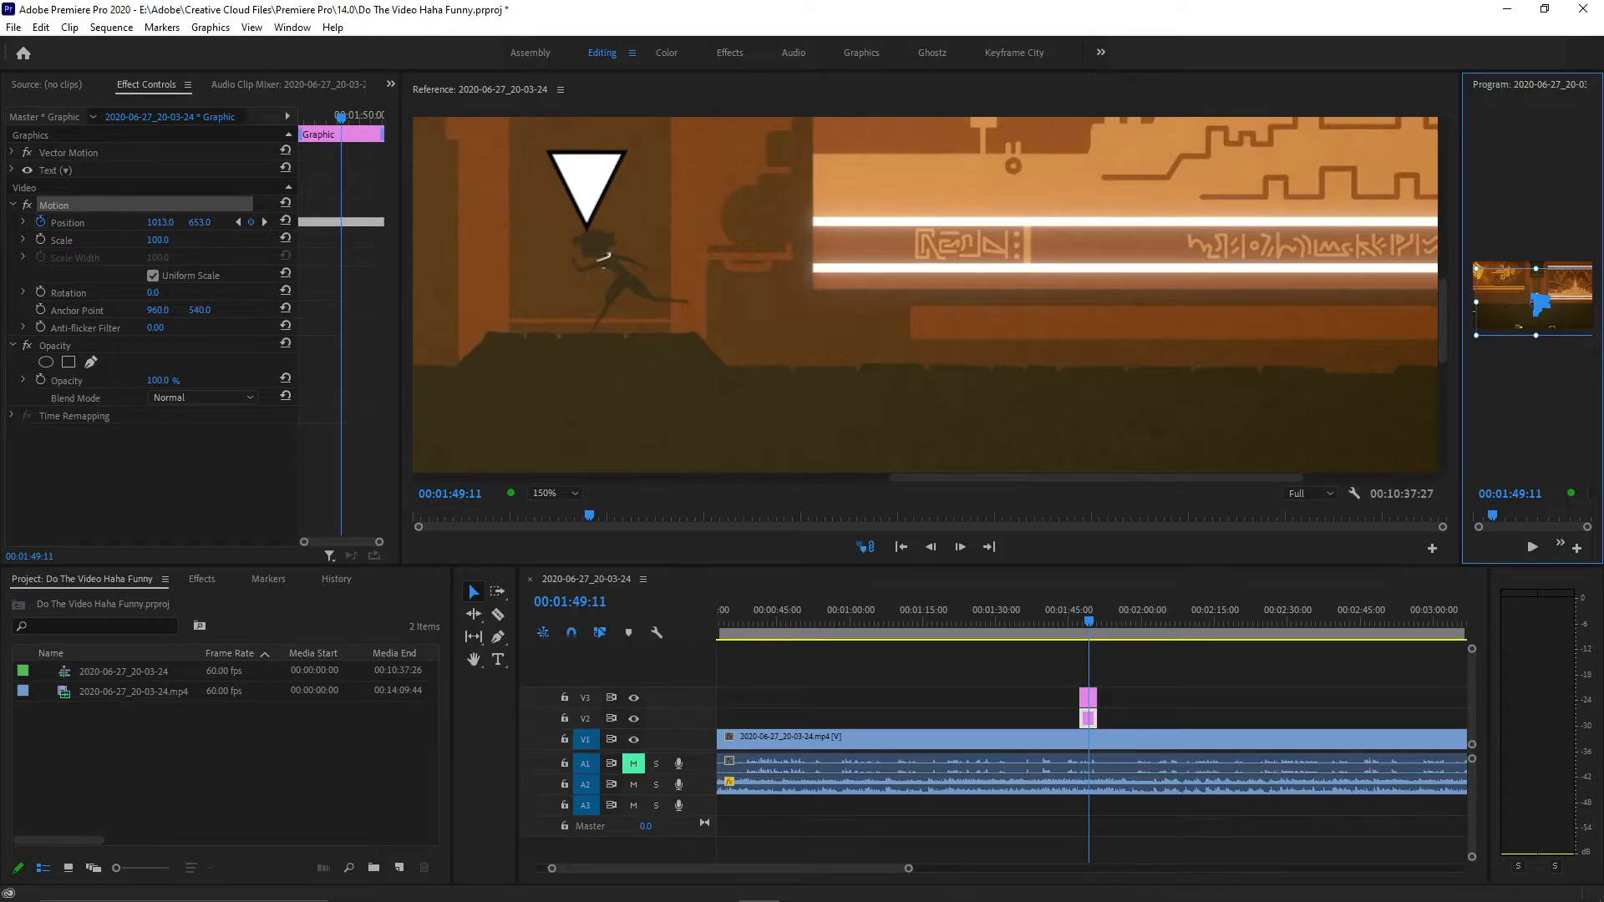
# Move the playhead to the end of the V2 graphic clip at 00:01:50:57 to check the arrow's position.
pyautogui.moveTo(1089, 619); pyautogui.dragTo(1097, 623)
pyautogui.press('Right')
pyautogui.press('Right')
pyautogui.press('Right')
pyautogui.press('Right')
pyautogui.press('Right')
pyautogui.press('Right')
pyautogui.press('Right')
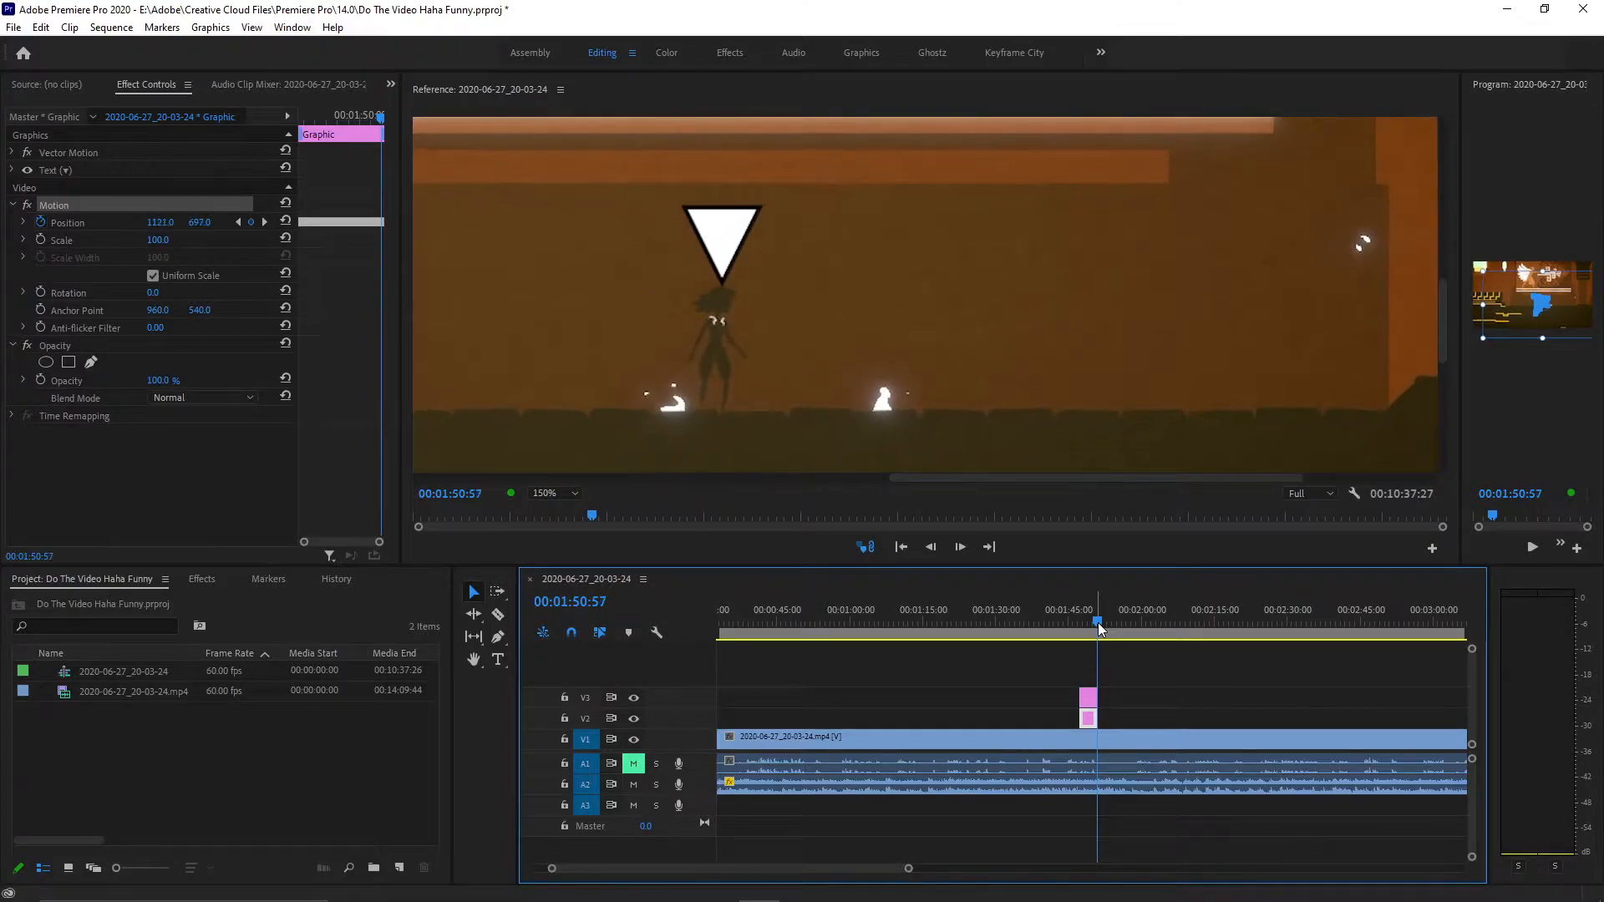
# Go to 00:01:51:04 at the end of the V2 graphic clip and nudge the arrow to Position 1195.0, 705.0.
pyautogui.press('Right')
pyautogui.press('Right')
pyautogui.press('Right')
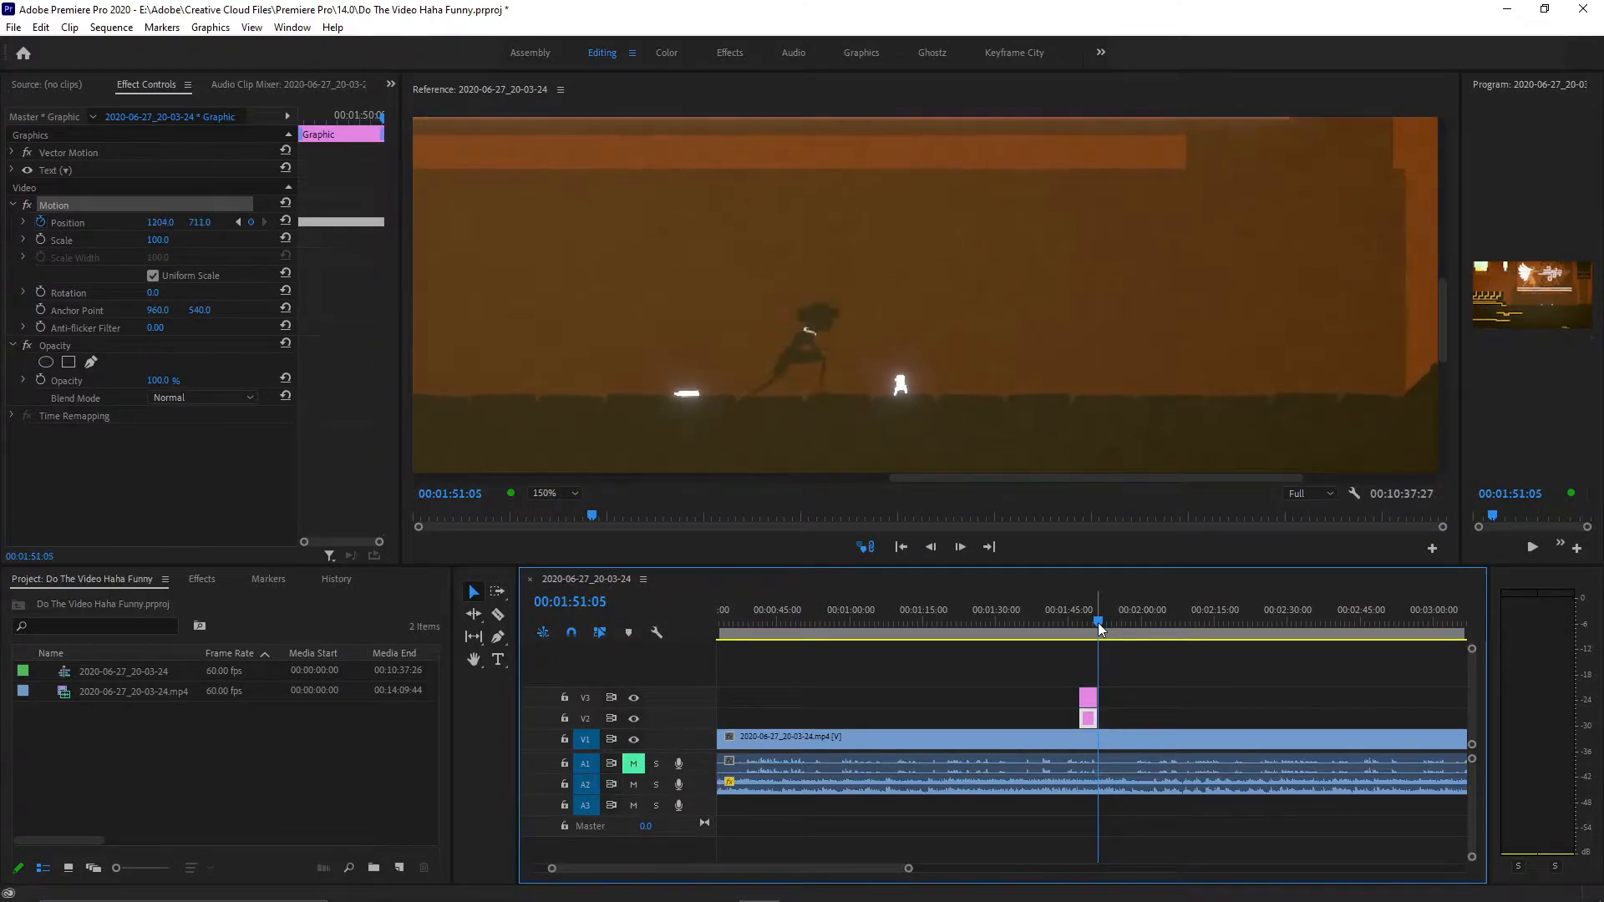
pyautogui.click(1510, 328)
pyautogui.press('Up')
pyautogui.press('Up')
pyautogui.press('Up')
pyautogui.press('Up')
pyautogui.press('Up')
pyautogui.press('Up')
pyautogui.press('Up')
pyautogui.press('Up')
pyautogui.press('Up')
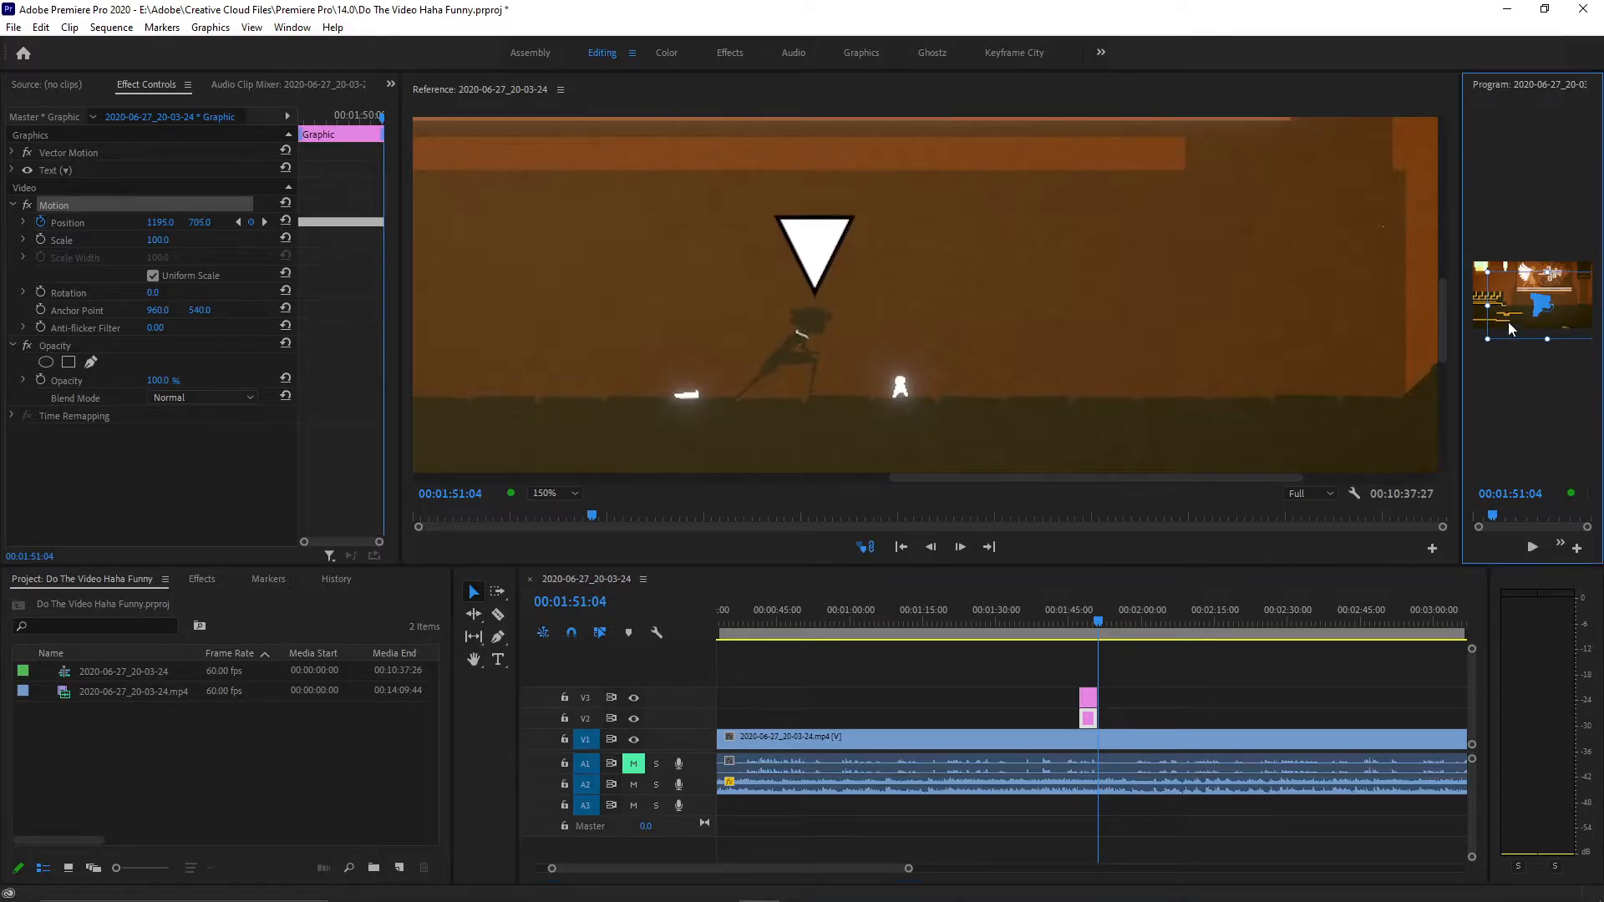
# Nudge the arrow graphic down and left to Position 1191.0, 712.0.
pyautogui.press('Down')
pyautogui.press('Down')
pyautogui.press('Down')
pyautogui.press('Down')
pyautogui.press('Left')
pyautogui.press('Left')
pyautogui.press('Left')
pyautogui.press('Left')
pyautogui.press('Left')
pyautogui.press('Left')
pyautogui.press('Left')
pyautogui.press('Left')
pyautogui.press('Left')
pyautogui.press('Left')
pyautogui.press('Left')
pyautogui.press('Left')
pyautogui.press('Left')
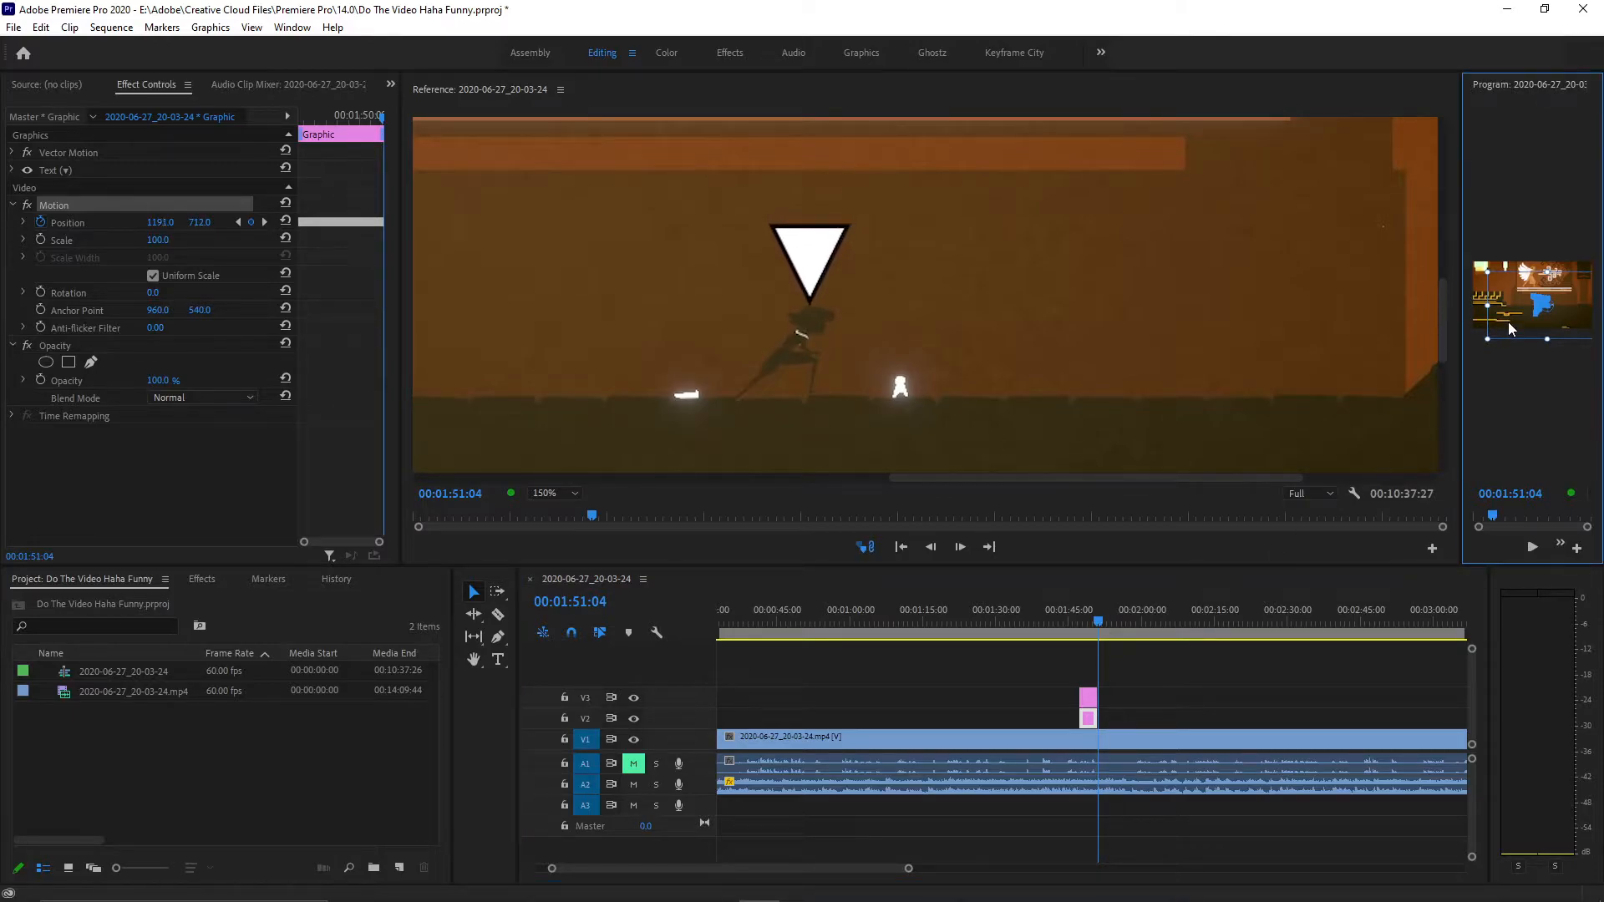
# Nudge the arrow graphic up and sideways to Position 1189.0, 699.0.
pyautogui.press('Up')
pyautogui.press('Up')
pyautogui.press('Up')
pyautogui.press('Up')
pyautogui.press('Right')
pyautogui.press('Right')
pyautogui.press('Right')
pyautogui.press('Right')
pyautogui.press('Right')
pyautogui.press('Right')
pyautogui.press('Right')
pyautogui.press('Right')
pyautogui.press('Right')
pyautogui.press('Right')
pyautogui.press('Right')
pyautogui.press('Right')
pyautogui.press('Right')
pyautogui.press('Right')
pyautogui.press('Right')
pyautogui.press('Right')
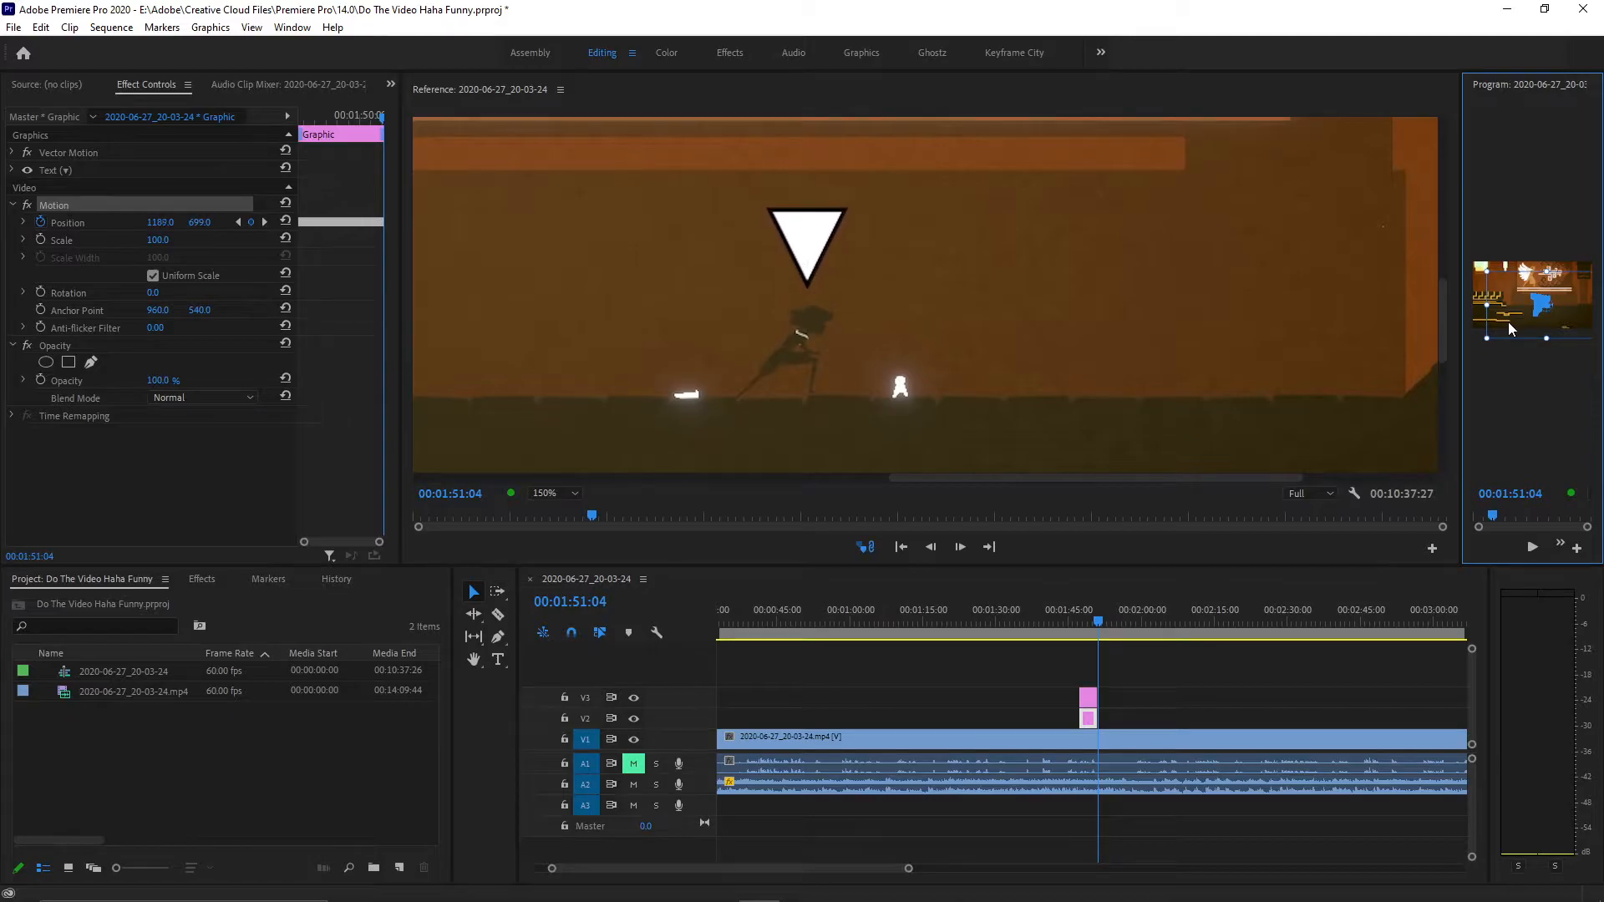
# Nudge the arrow graphic to Position 1195.0, 712.0, just above the character's head.
pyautogui.press('Left')
pyautogui.press('Left')
pyautogui.press('Left')
pyautogui.press('Down')
pyautogui.press('Down')
pyautogui.press('Down')
pyautogui.press('Down')
pyautogui.press('Down')
pyautogui.press('Down')
pyautogui.press('Down')
pyautogui.press('Down')
pyautogui.press('Down')
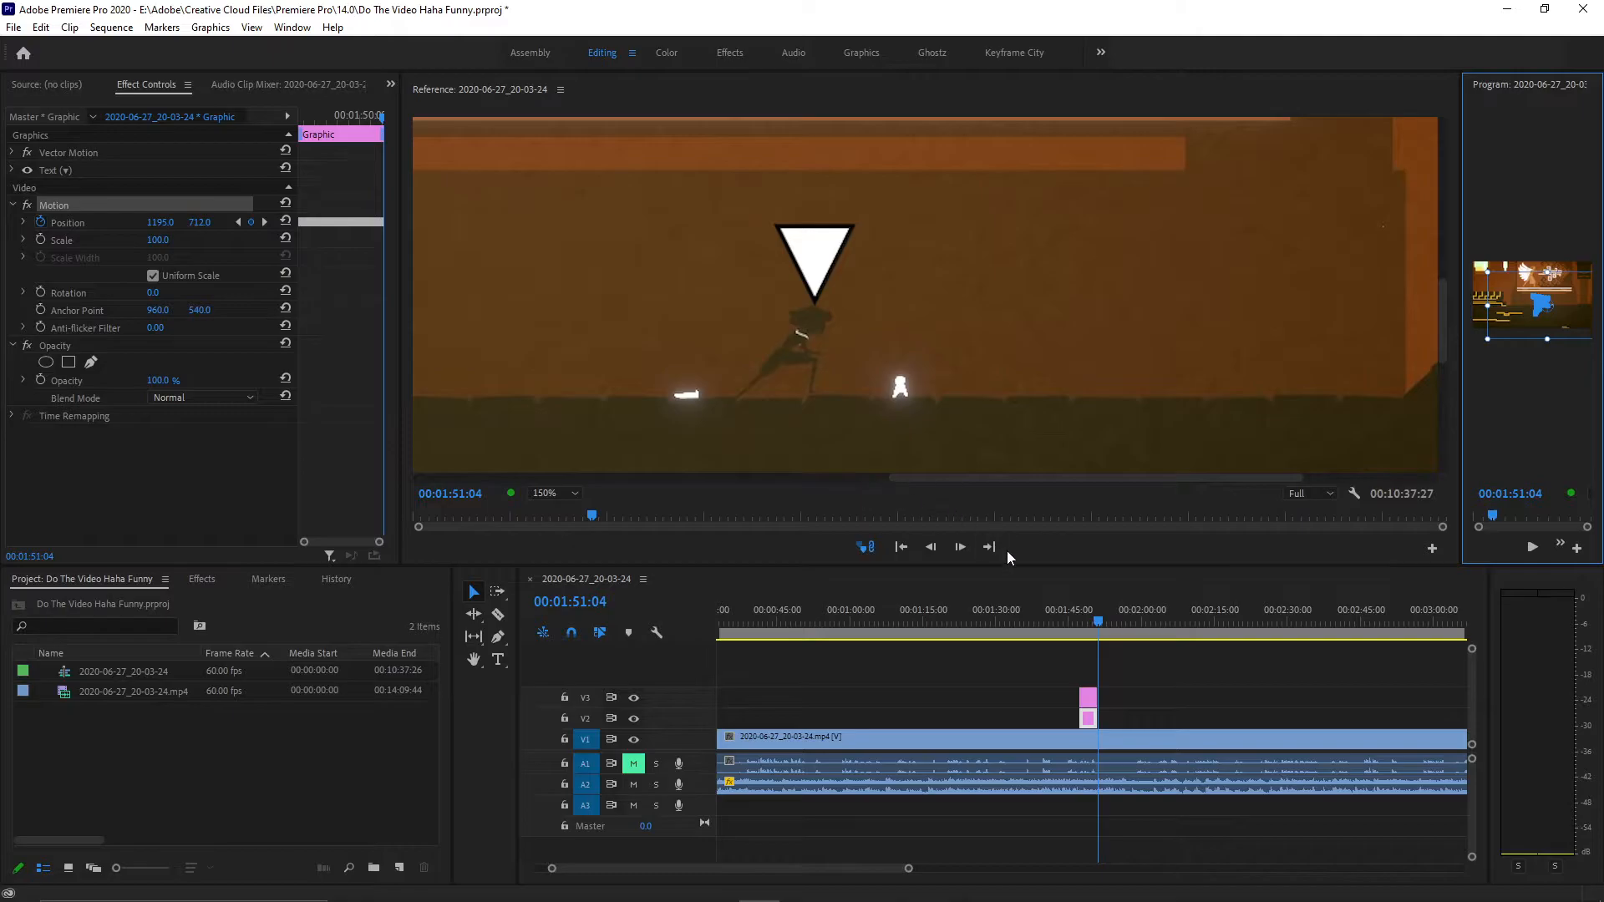
# Deselect the graphic clip and close the Reference Monitor.
pyautogui.click(1203, 694)
pyautogui.click(1382, 115)
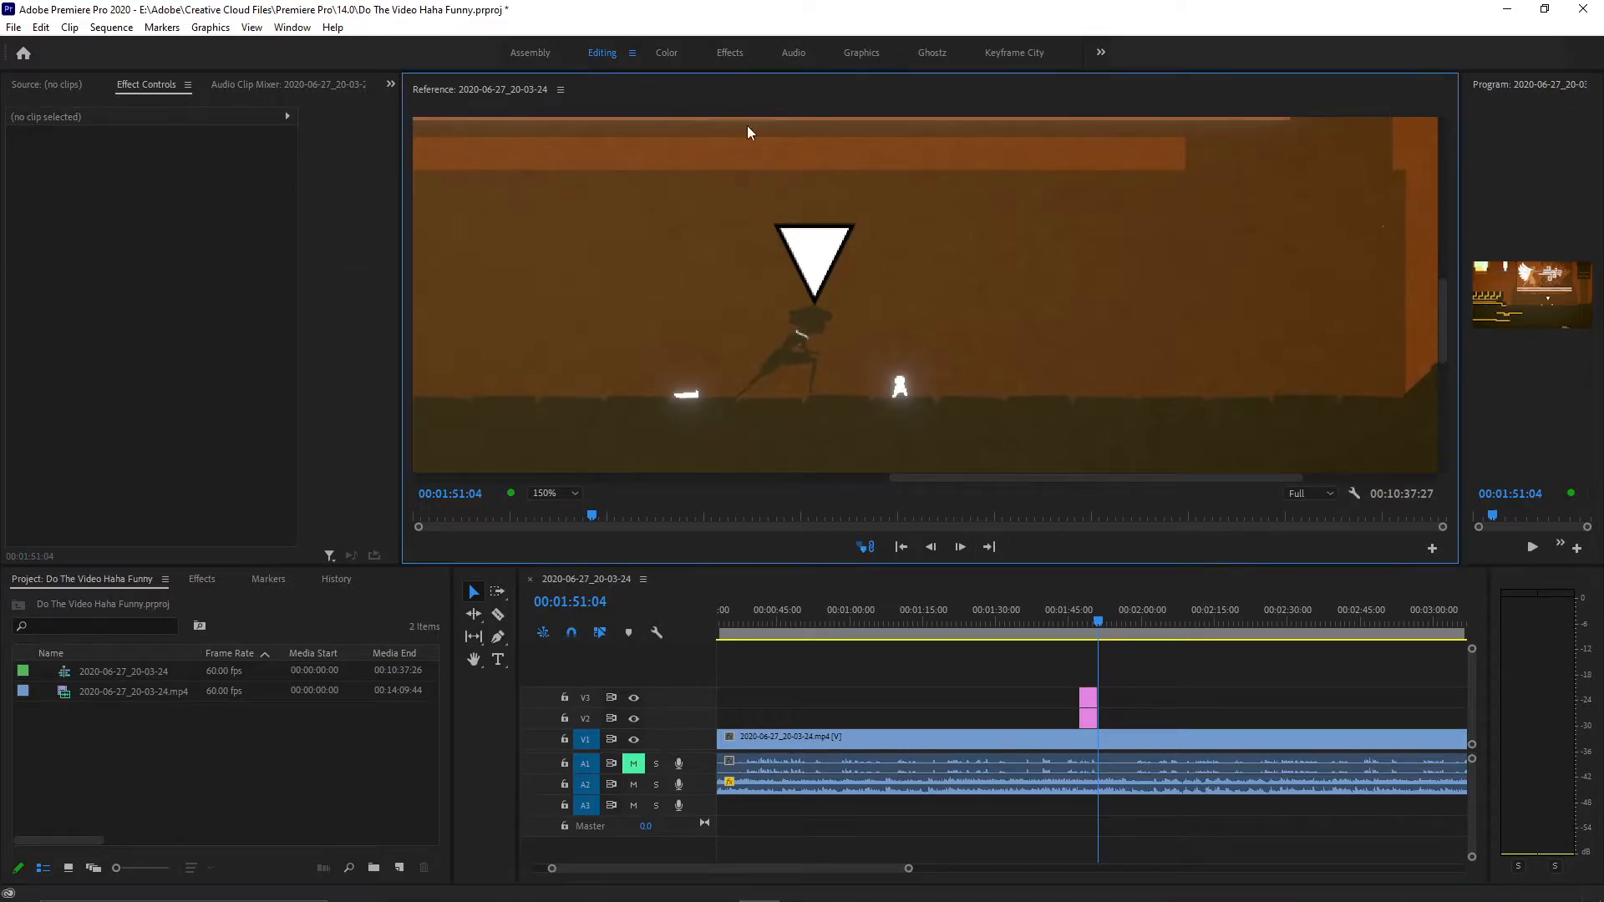
pyautogui.click(561, 90)
pyautogui.click(618, 95)
# Move the playhead to 00:02:33:50 and start a new text graphic over the game footage with the Type tool.
pyautogui.moveTo(1100, 618); pyautogui.dragTo(1156, 683)
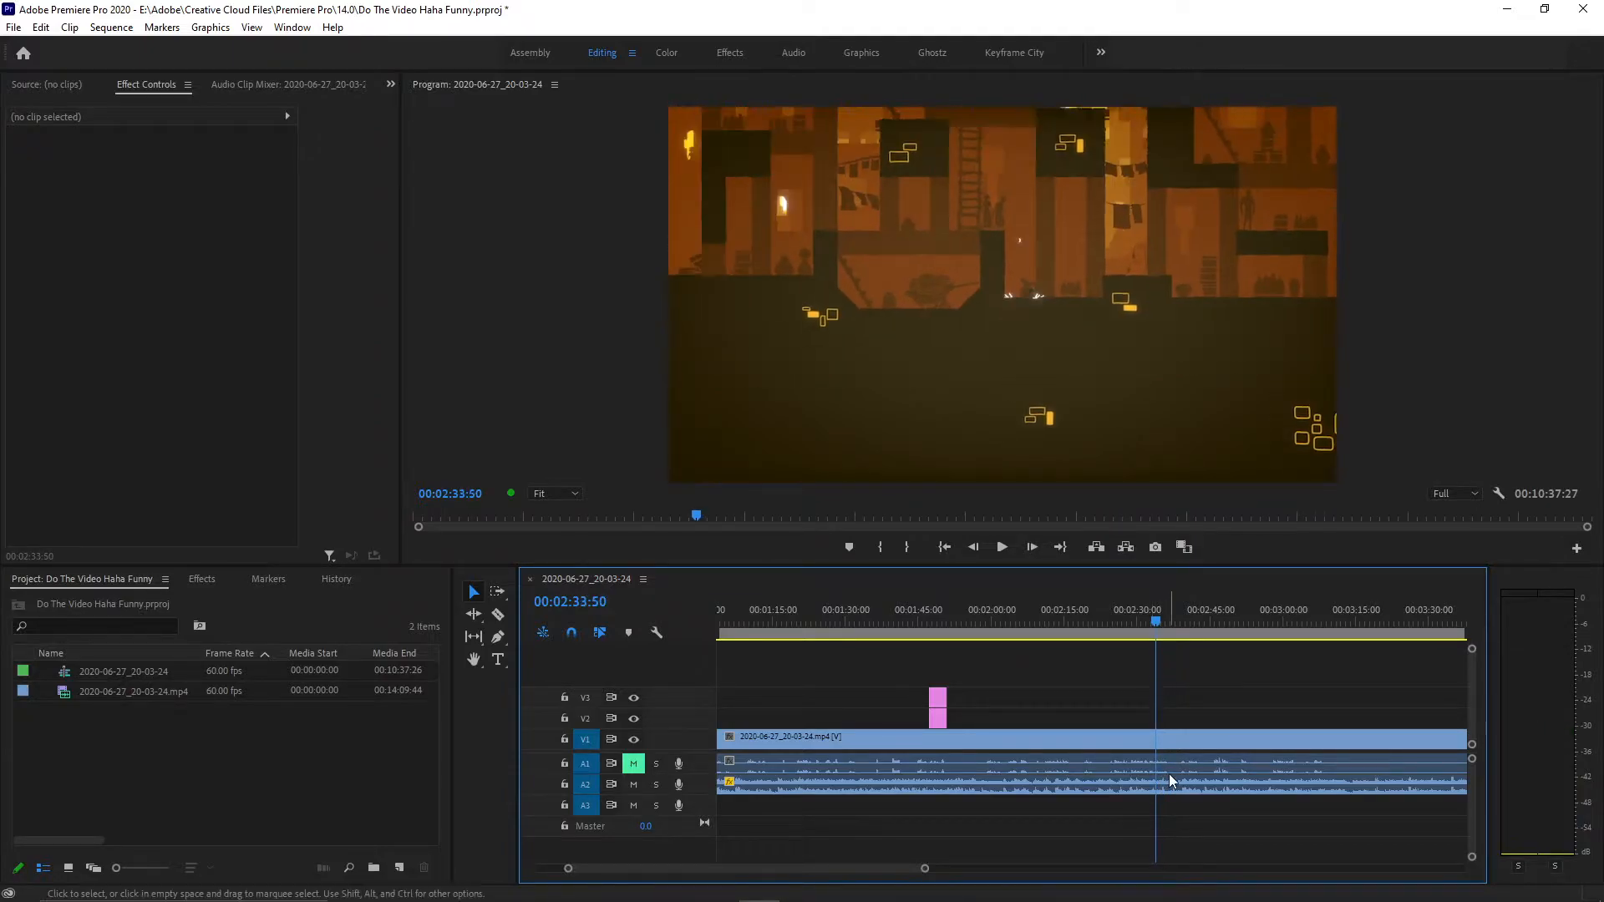
pyautogui.click(1158, 740)
pyautogui.click(1168, 715)
pyautogui.press('t')
pyautogui.click(867, 247)
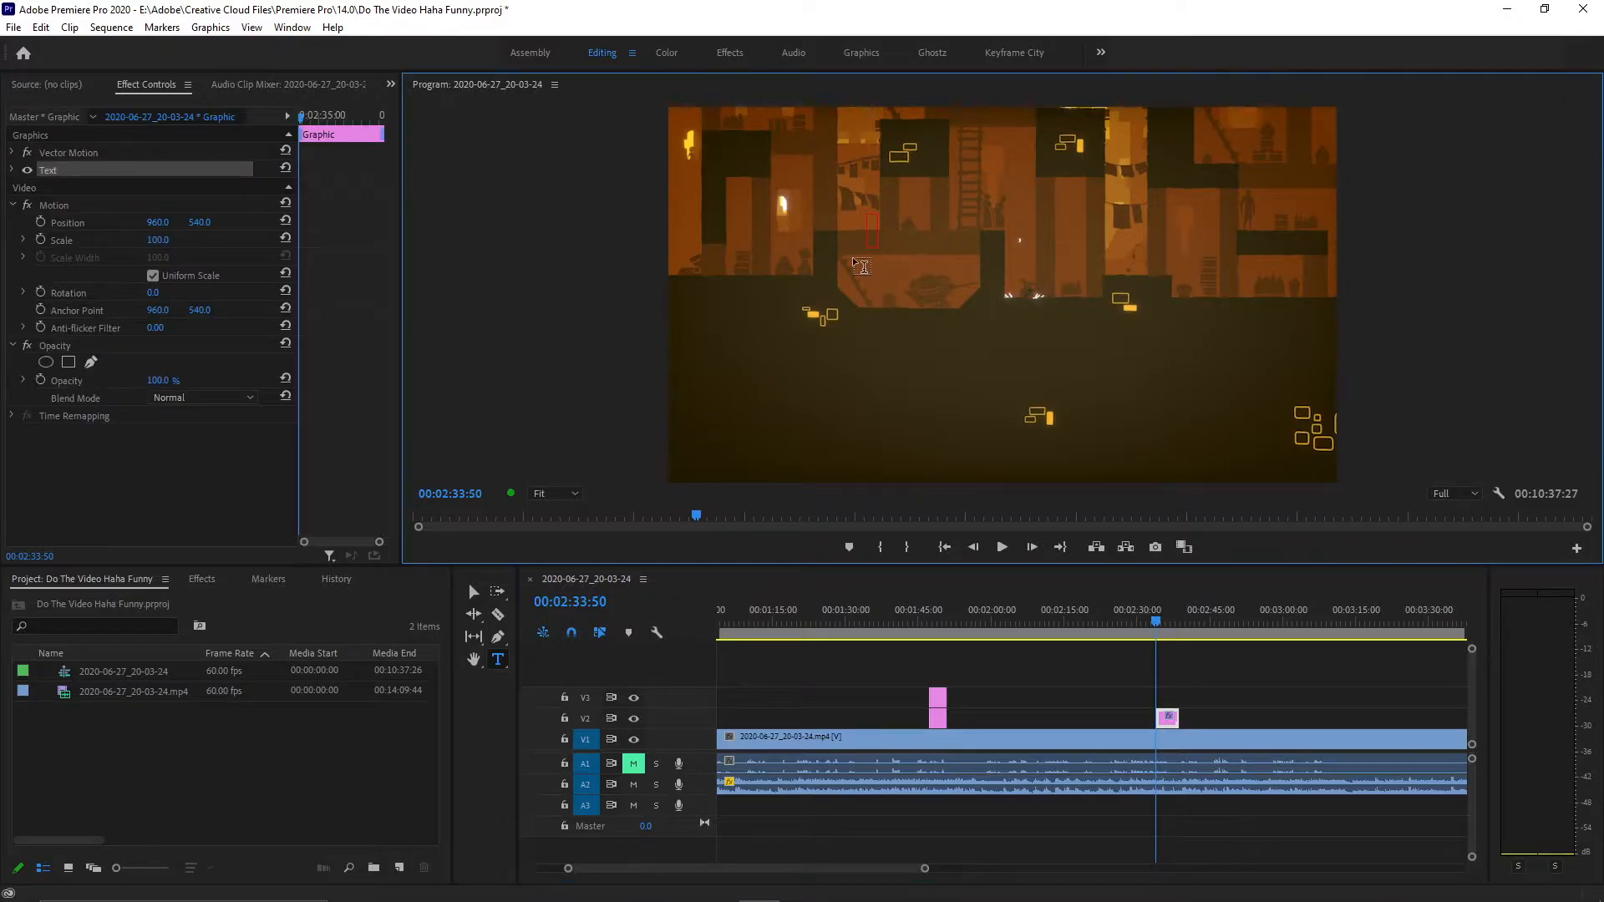
# Switch to Character Map, copy the Black Down-Pointing Triangle (U+25BC) in Arial, and close Character Map.
pyautogui.click(473, 888)
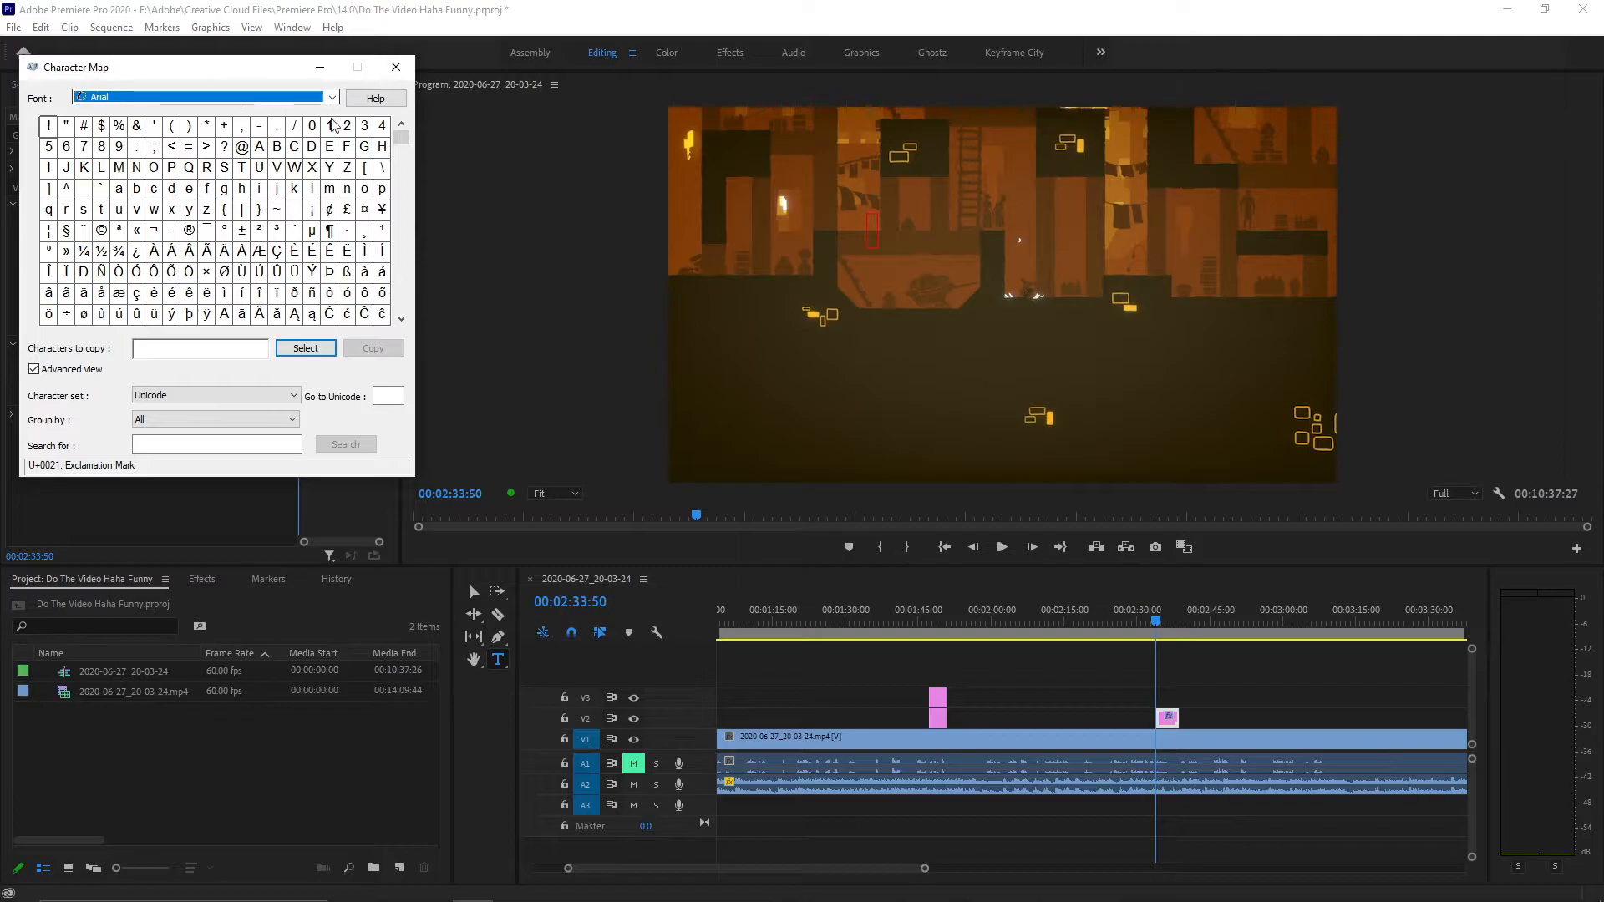
pyautogui.moveTo(400, 138); pyautogui.dragTo(379, 289)
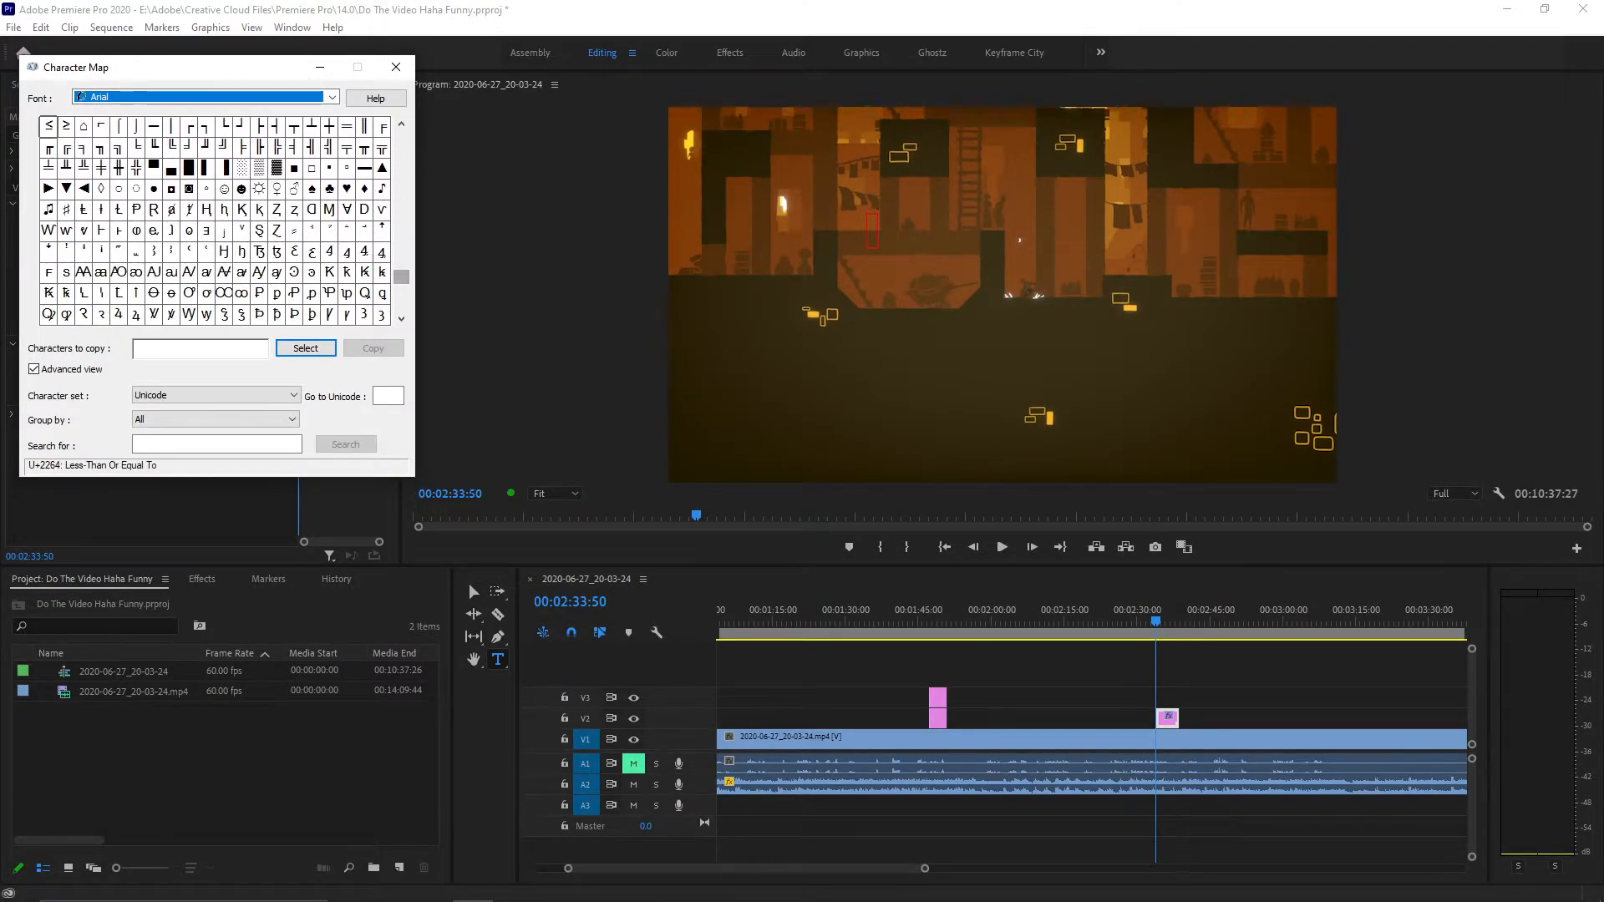
pyautogui.click(61, 192)
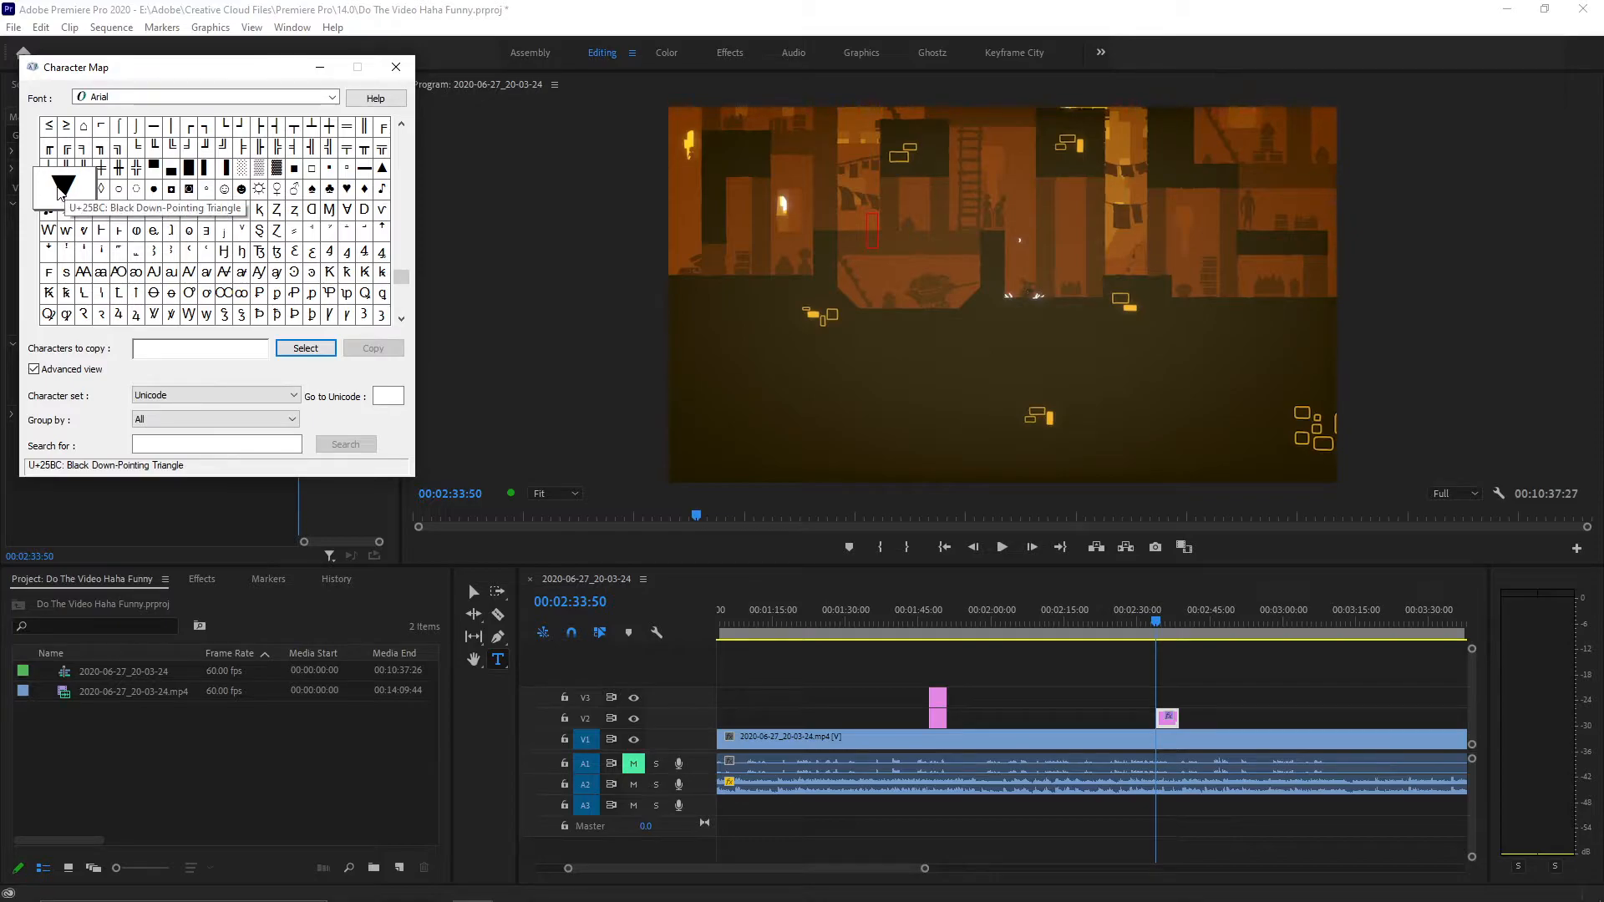
pyautogui.click(308, 350)
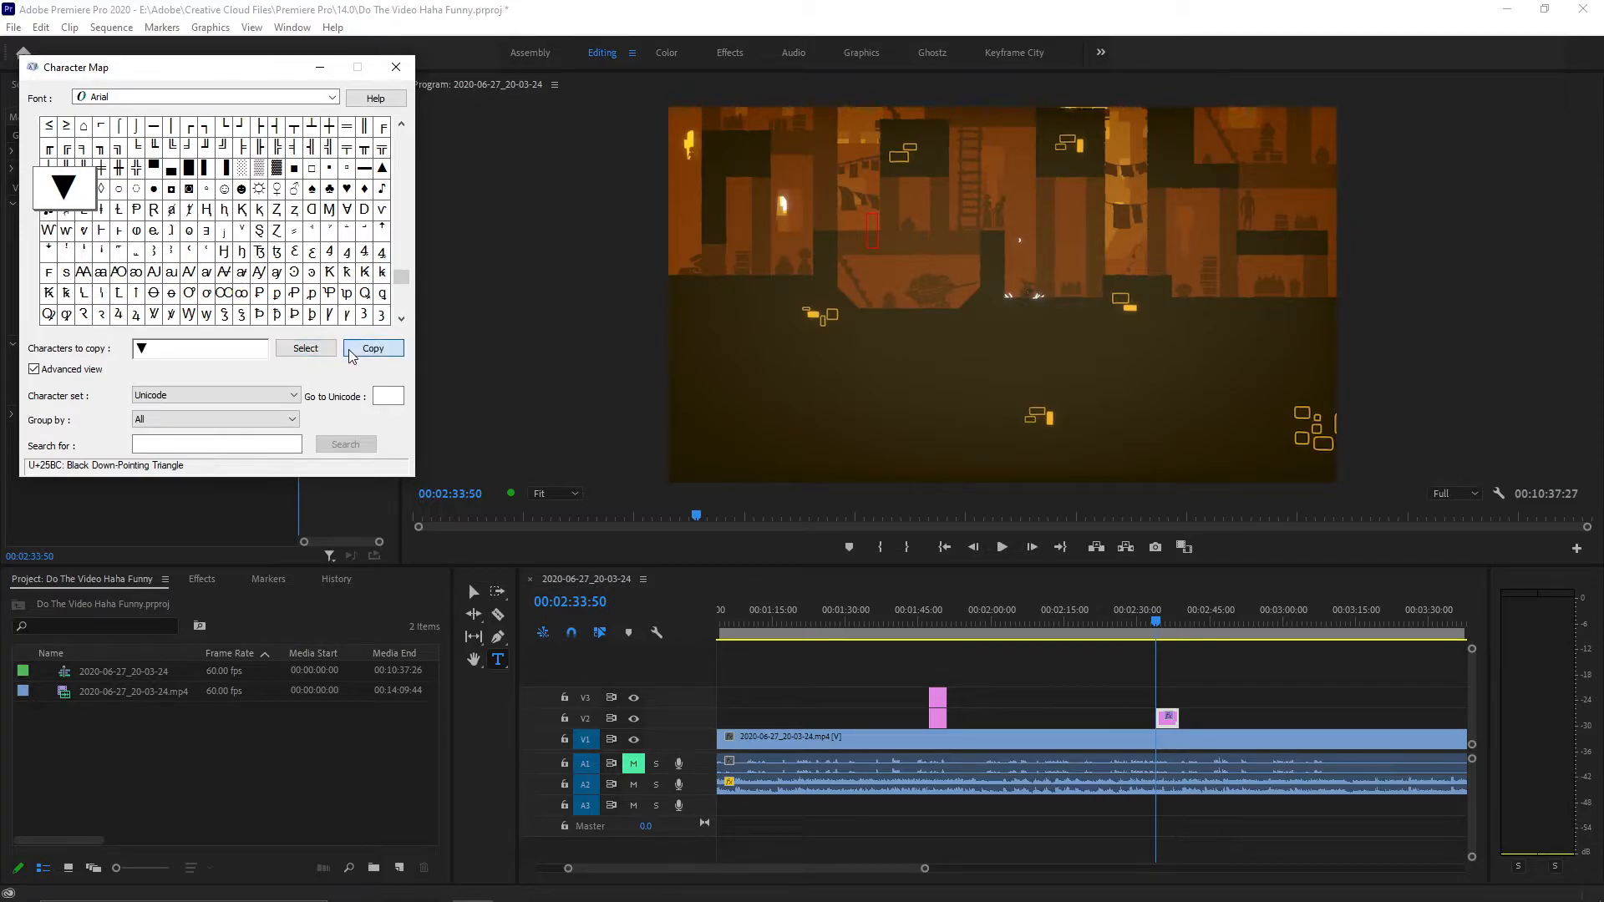
pyautogui.click(372, 348)
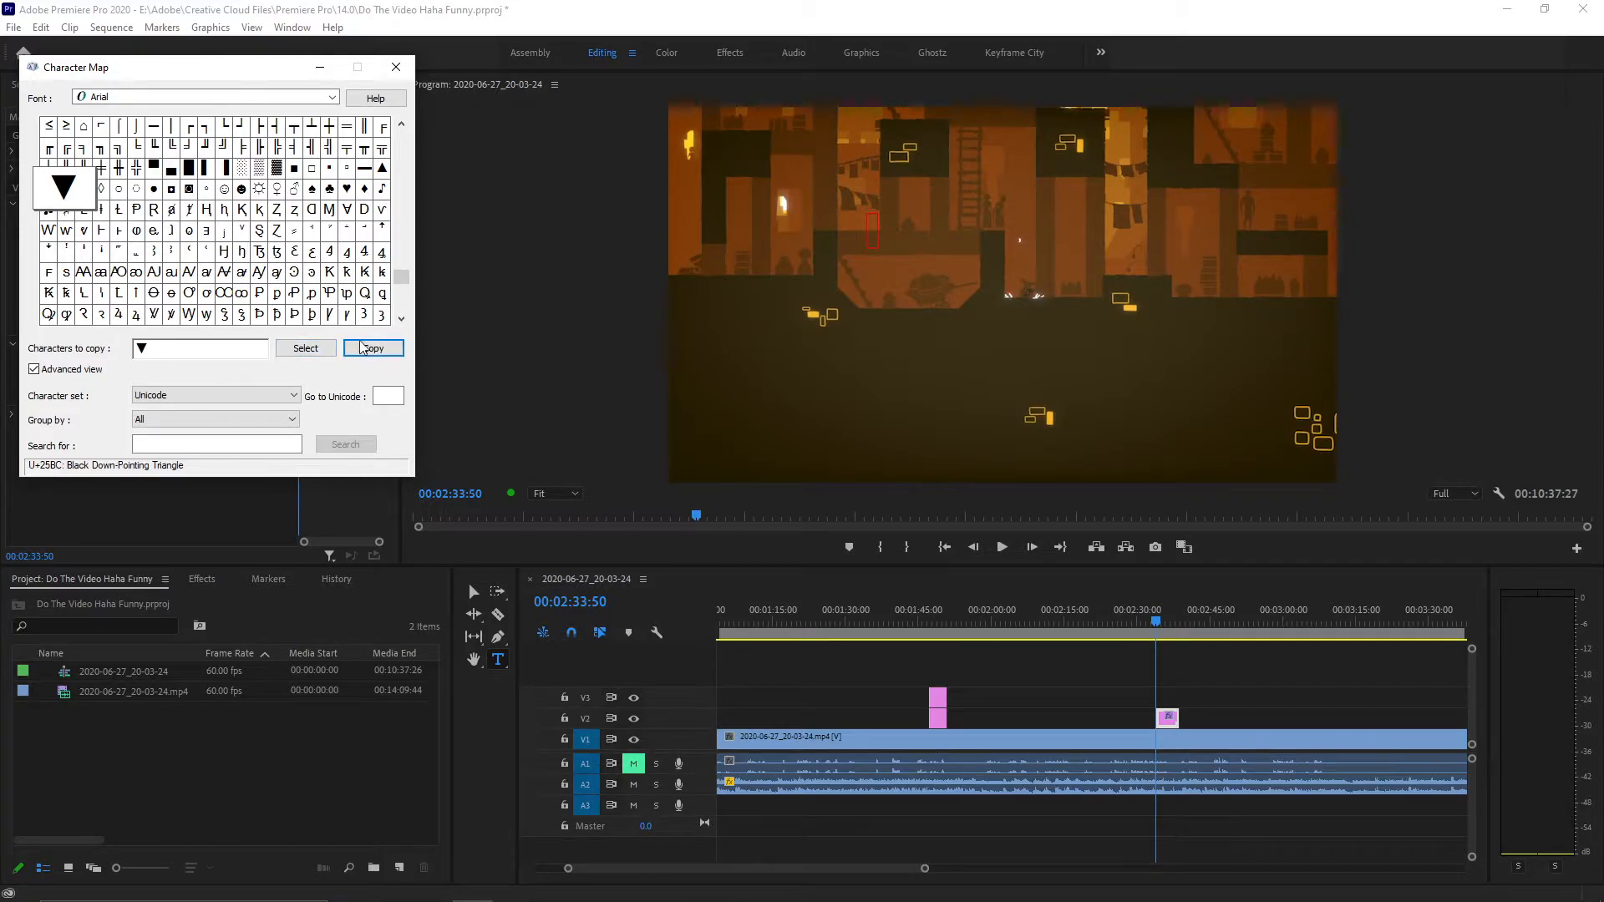
pyautogui.click(395, 65)
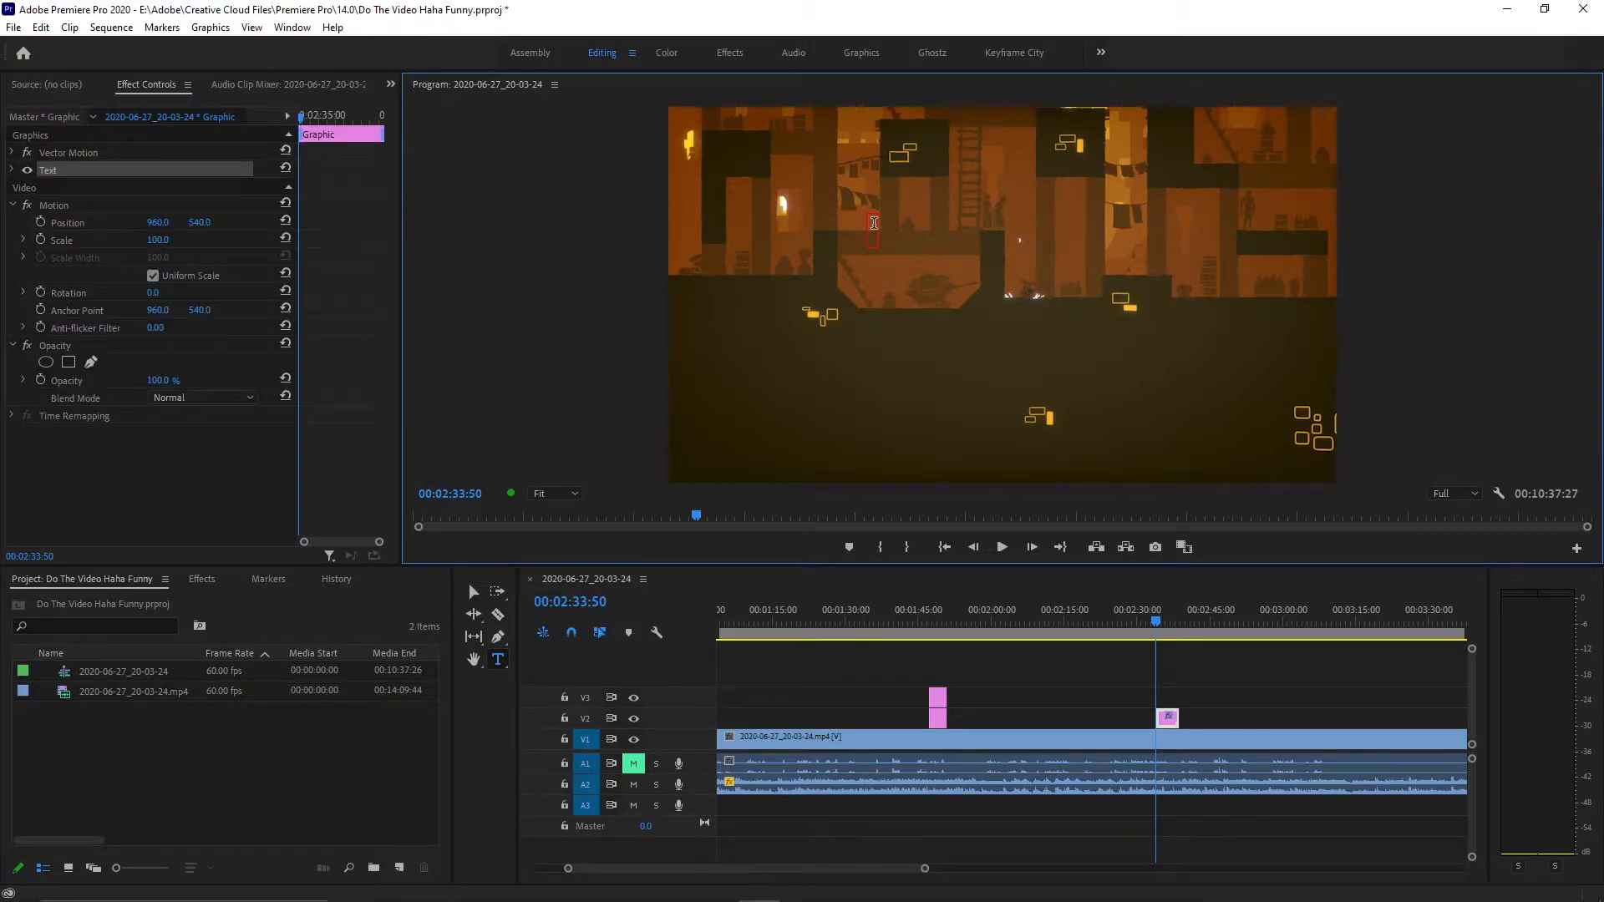
# Paste the triangle into the new text graphic and move it over the game character.
pyautogui.hotkey('ctrl', 'v')
pyautogui.moveTo(900, 236); pyautogui.dragTo(871, 253)
pyautogui.click(878, 238)
pyautogui.click(473, 591)
pyautogui.moveTo(886, 238); pyautogui.dragTo(1032, 280)
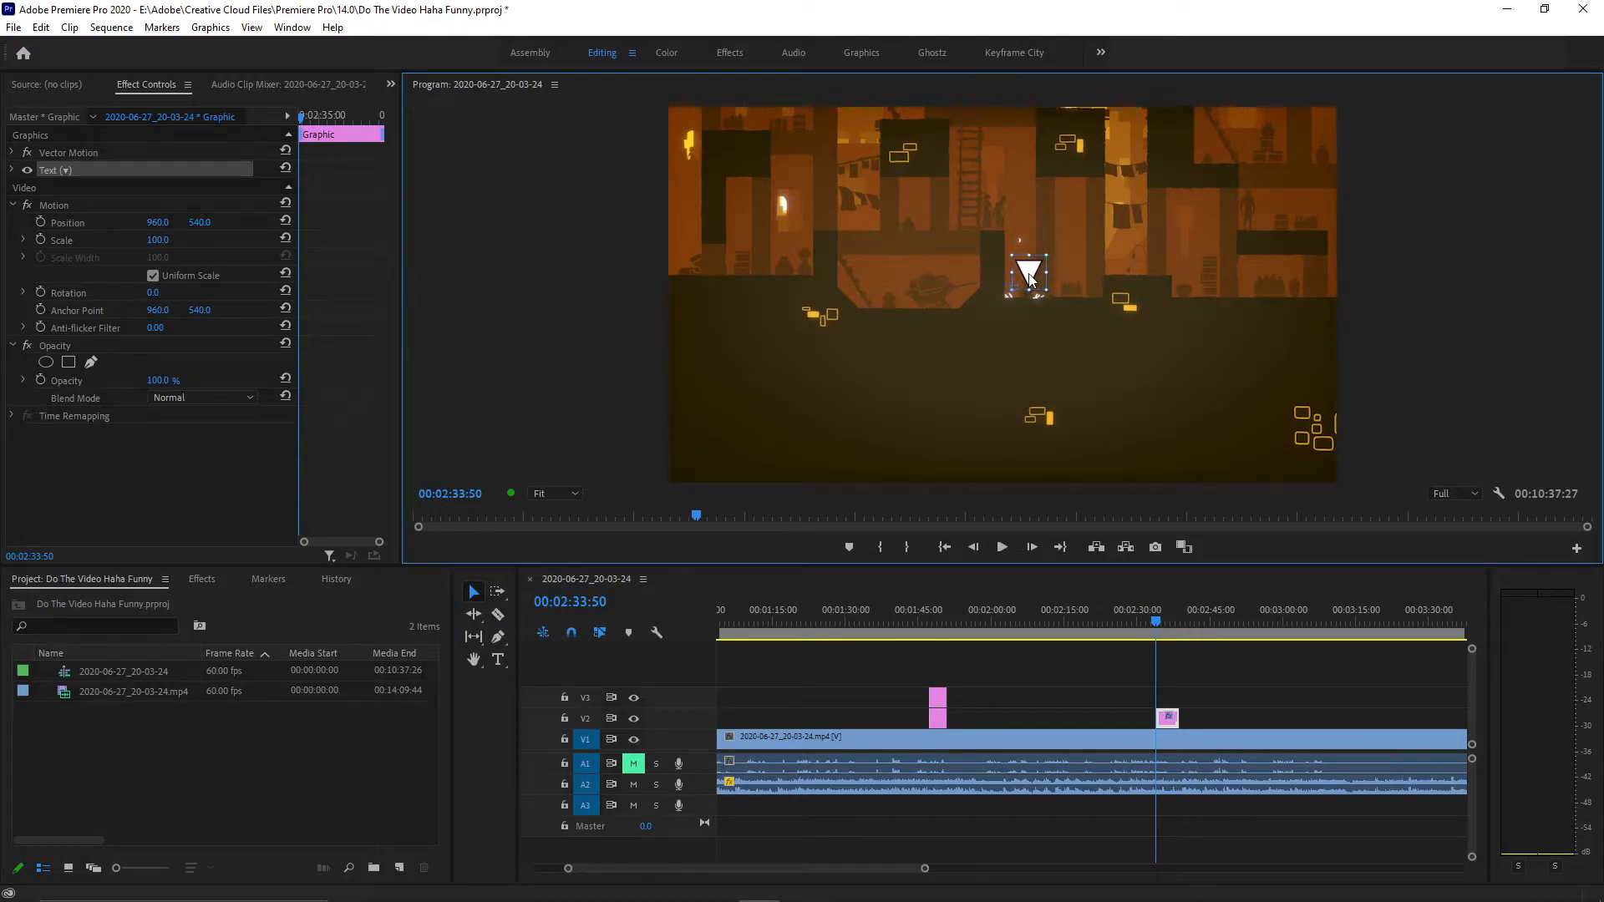
# Enable Position keyframing for the triangle graphic at 00:02:33:50 and select its Motion effect.
pyautogui.moveTo(403, 318); pyautogui.dragTo(534, 325)
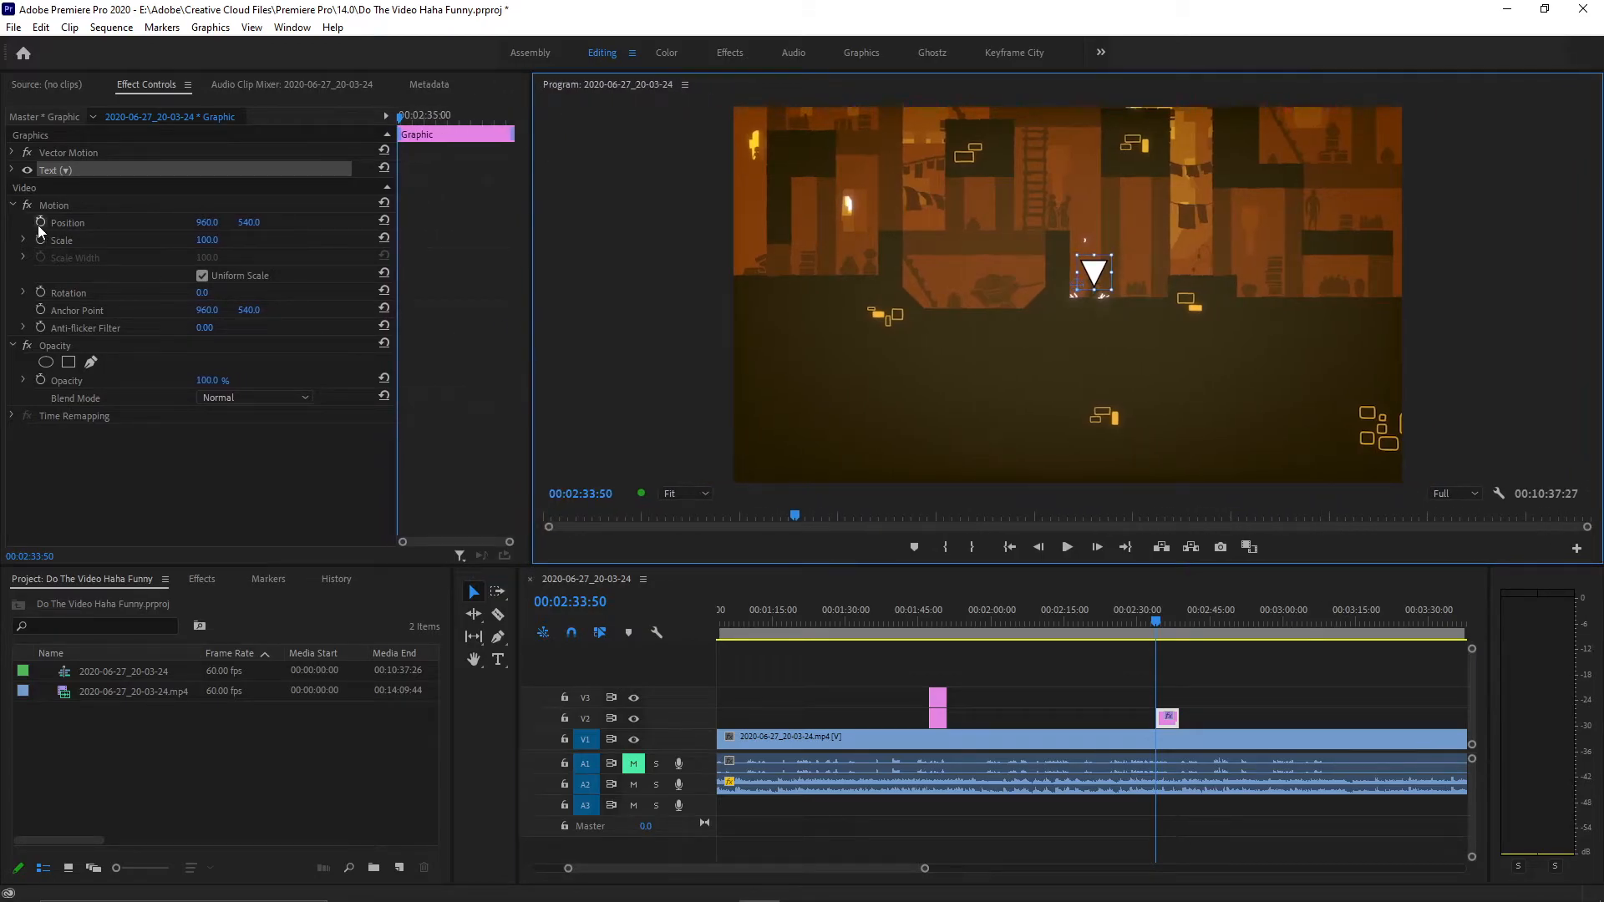
pyautogui.click(63, 223)
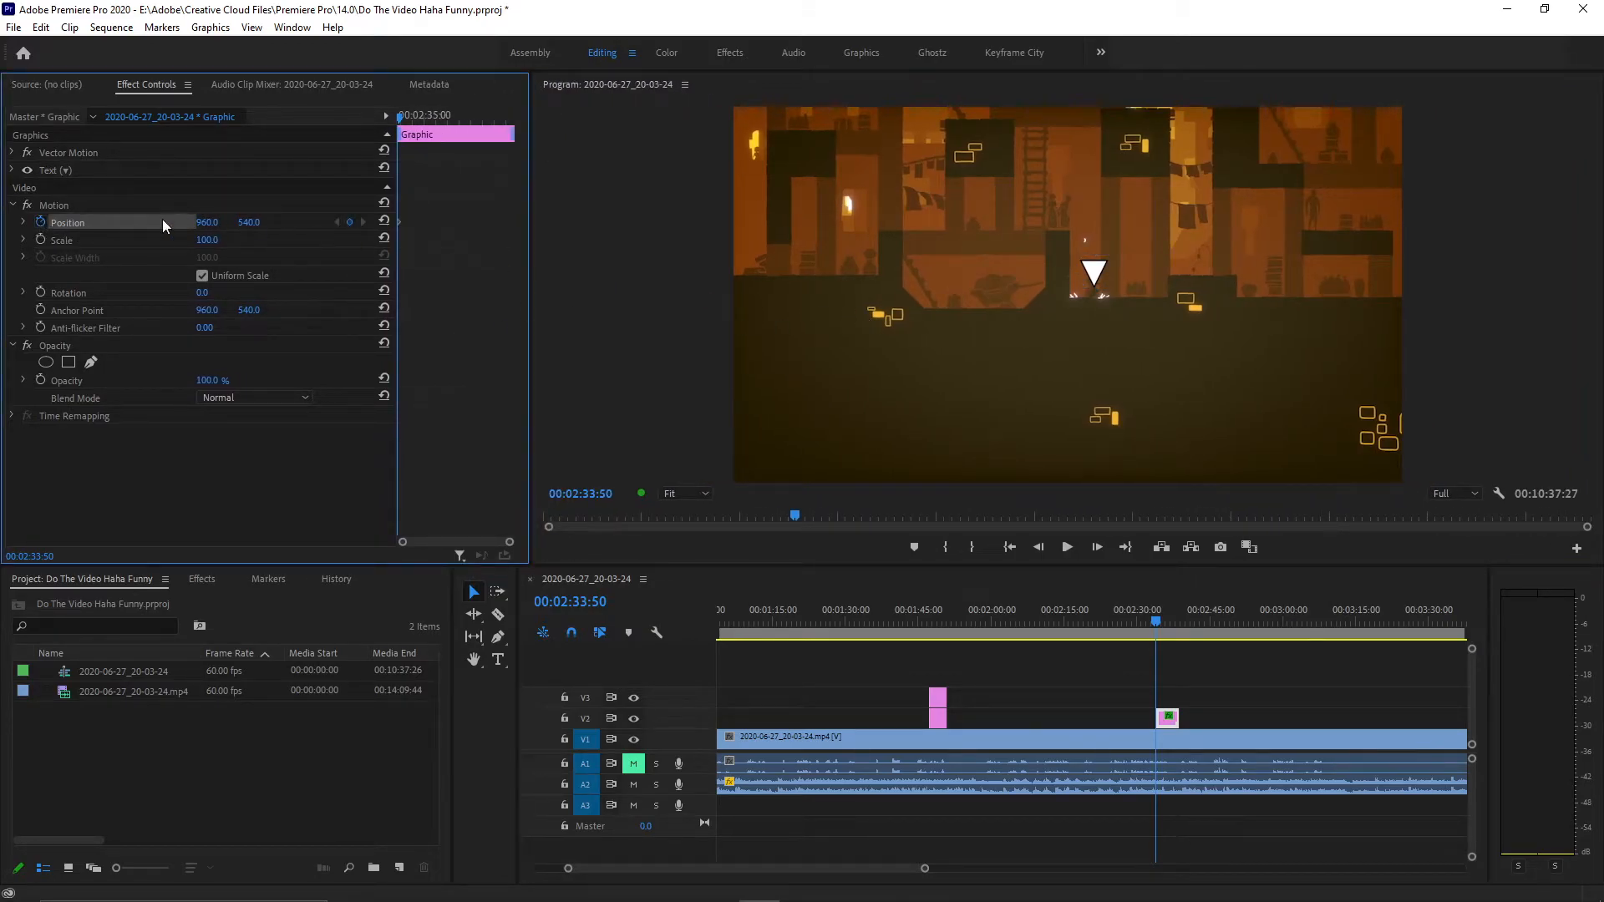
pyautogui.click(83, 208)
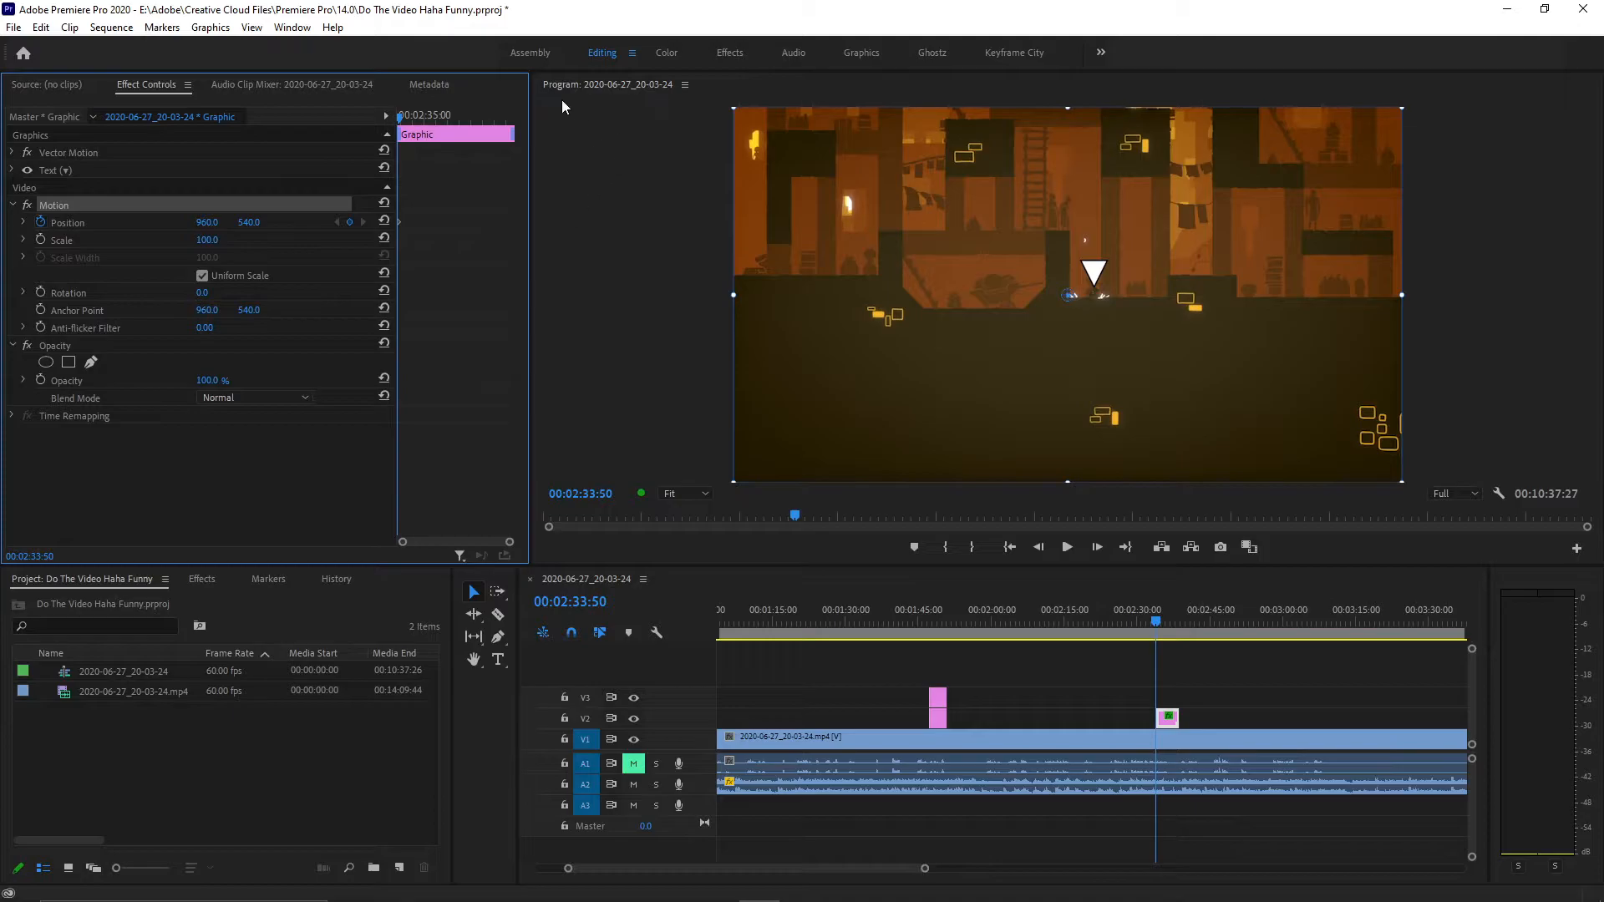
# Open the keyboard shortcuts editor and look up the commands assigned to the Up arrow key.
pyautogui.click(288, 27)
pyautogui.click(284, 31)
pyautogui.click(40, 28)
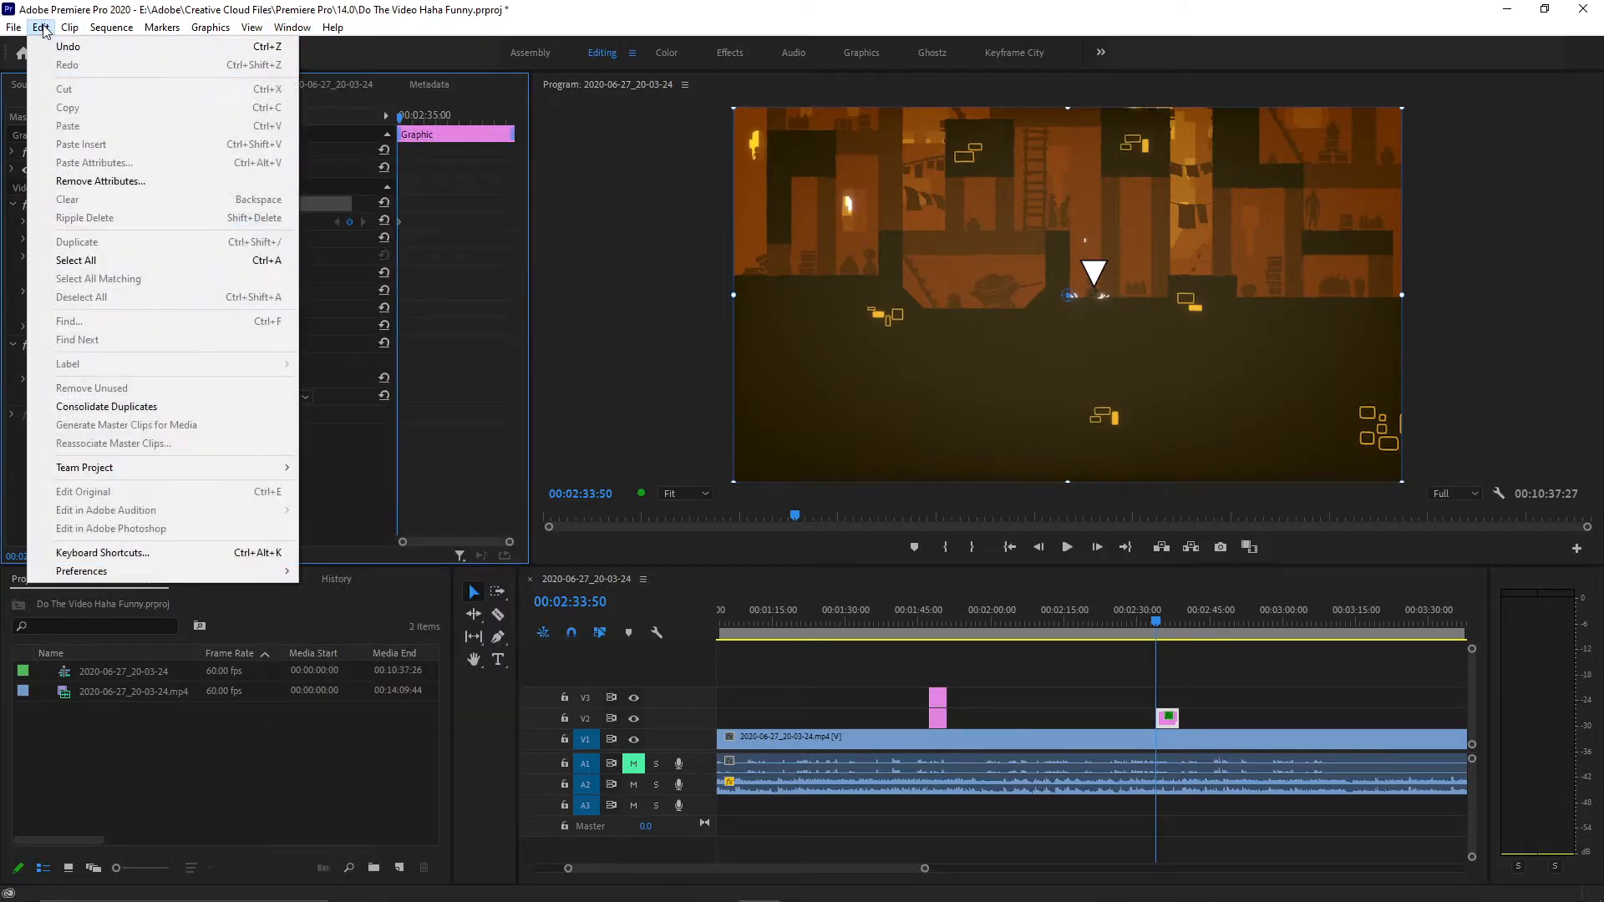
pyautogui.click(279, 553)
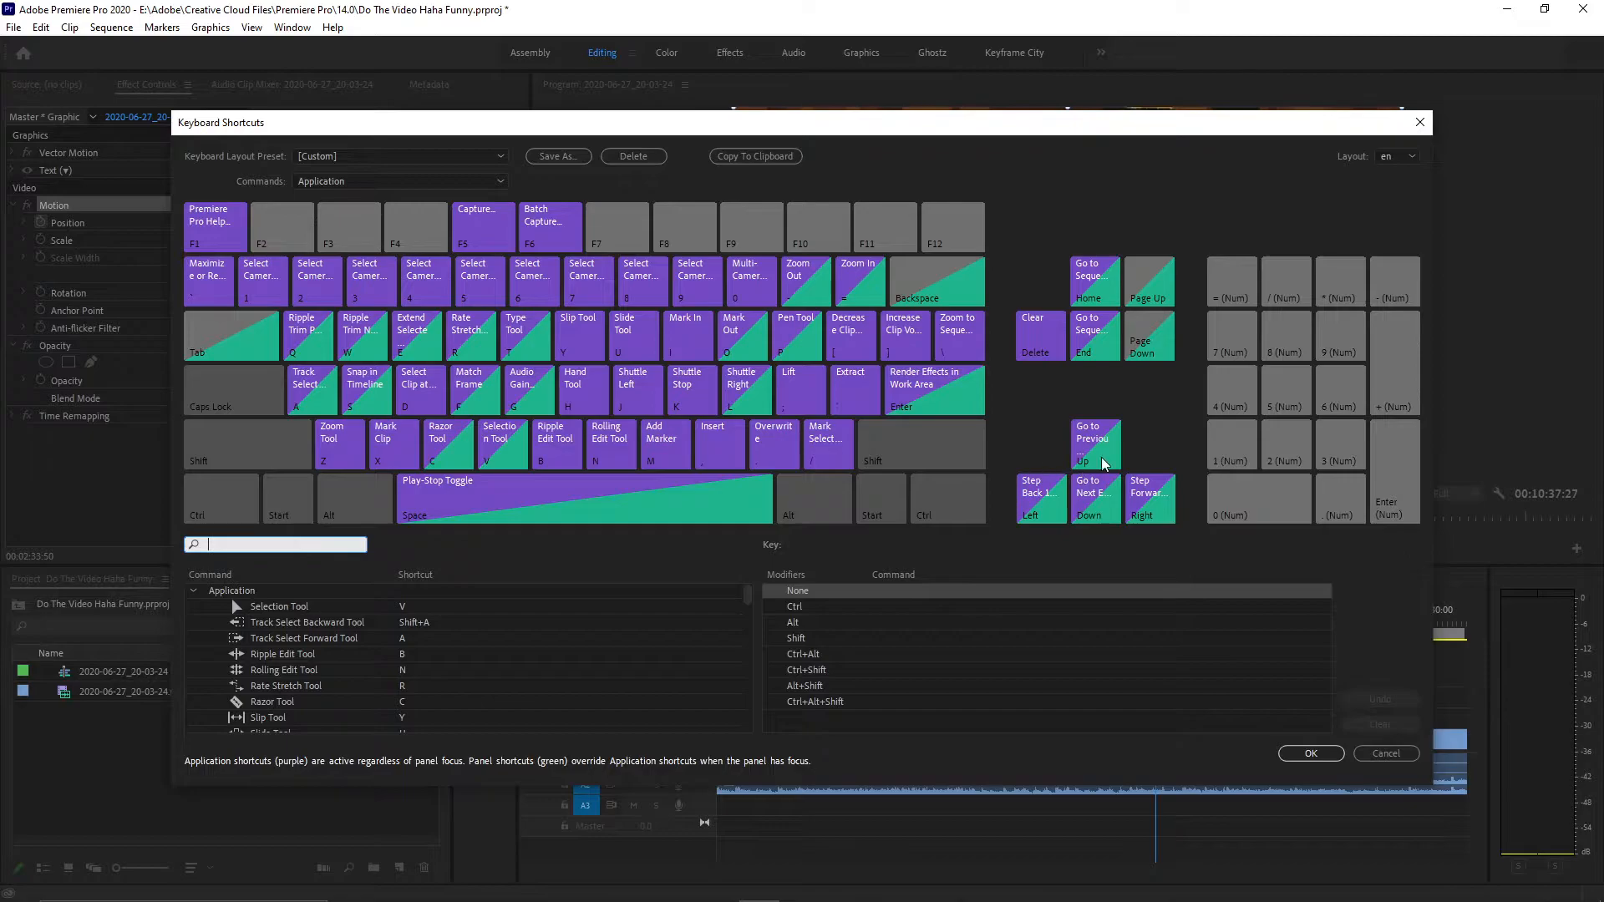
pyautogui.click(1101, 466)
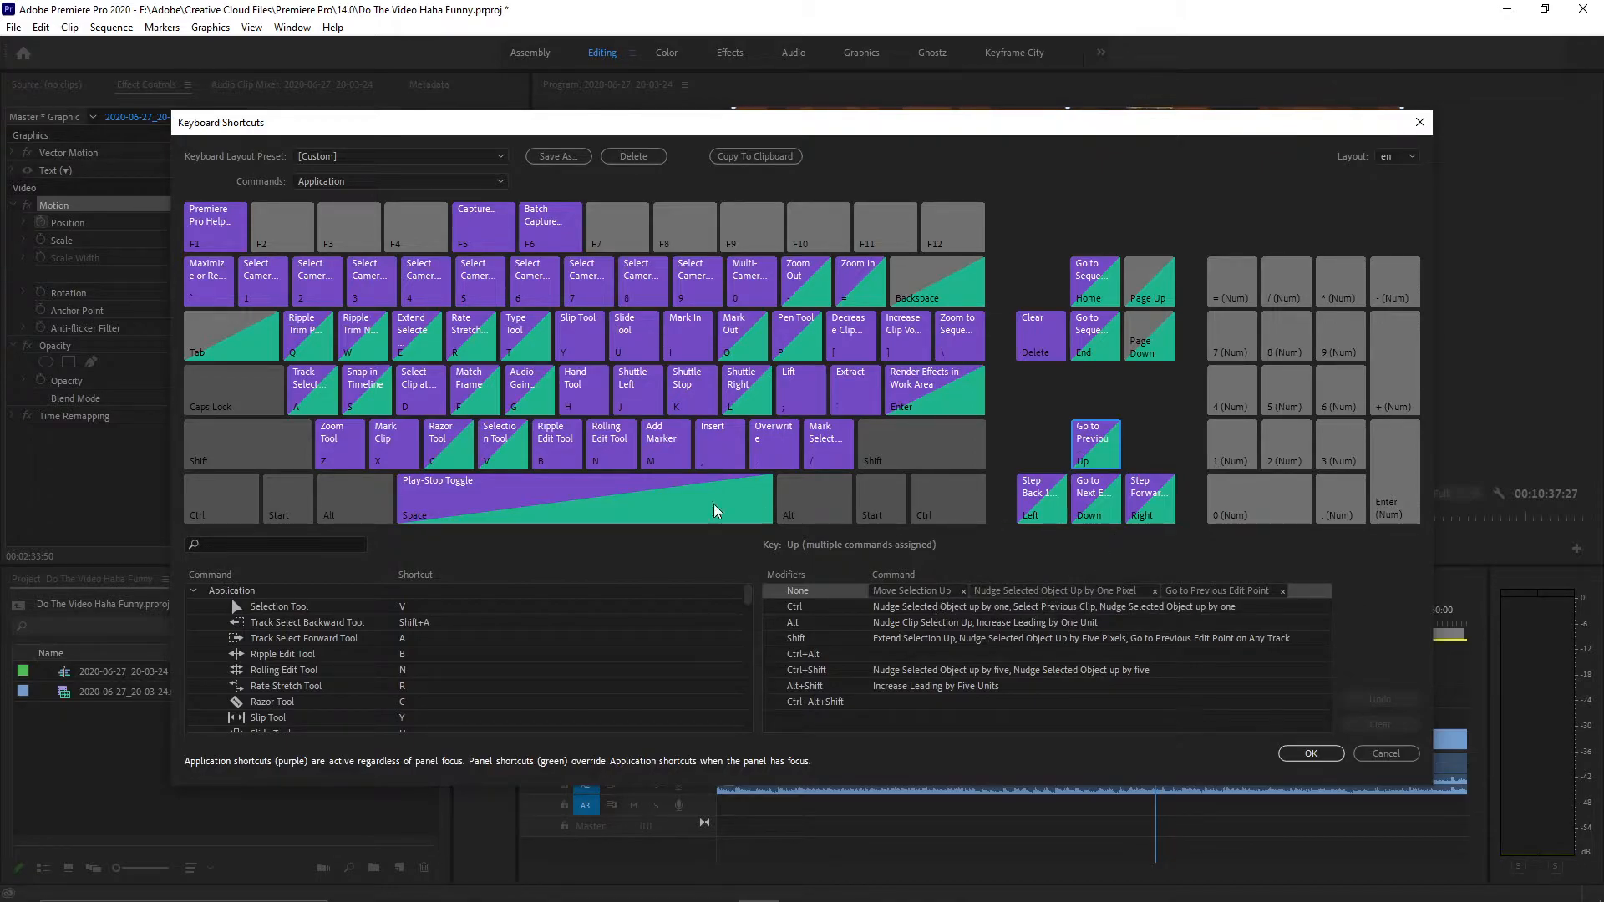
# Look up the Ctrl-modified commands of the Up, Right and Left arrow keys and close the shortcuts editor.
pyautogui.click(227, 503)
pyautogui.click(977, 505)
pyautogui.click(948, 507)
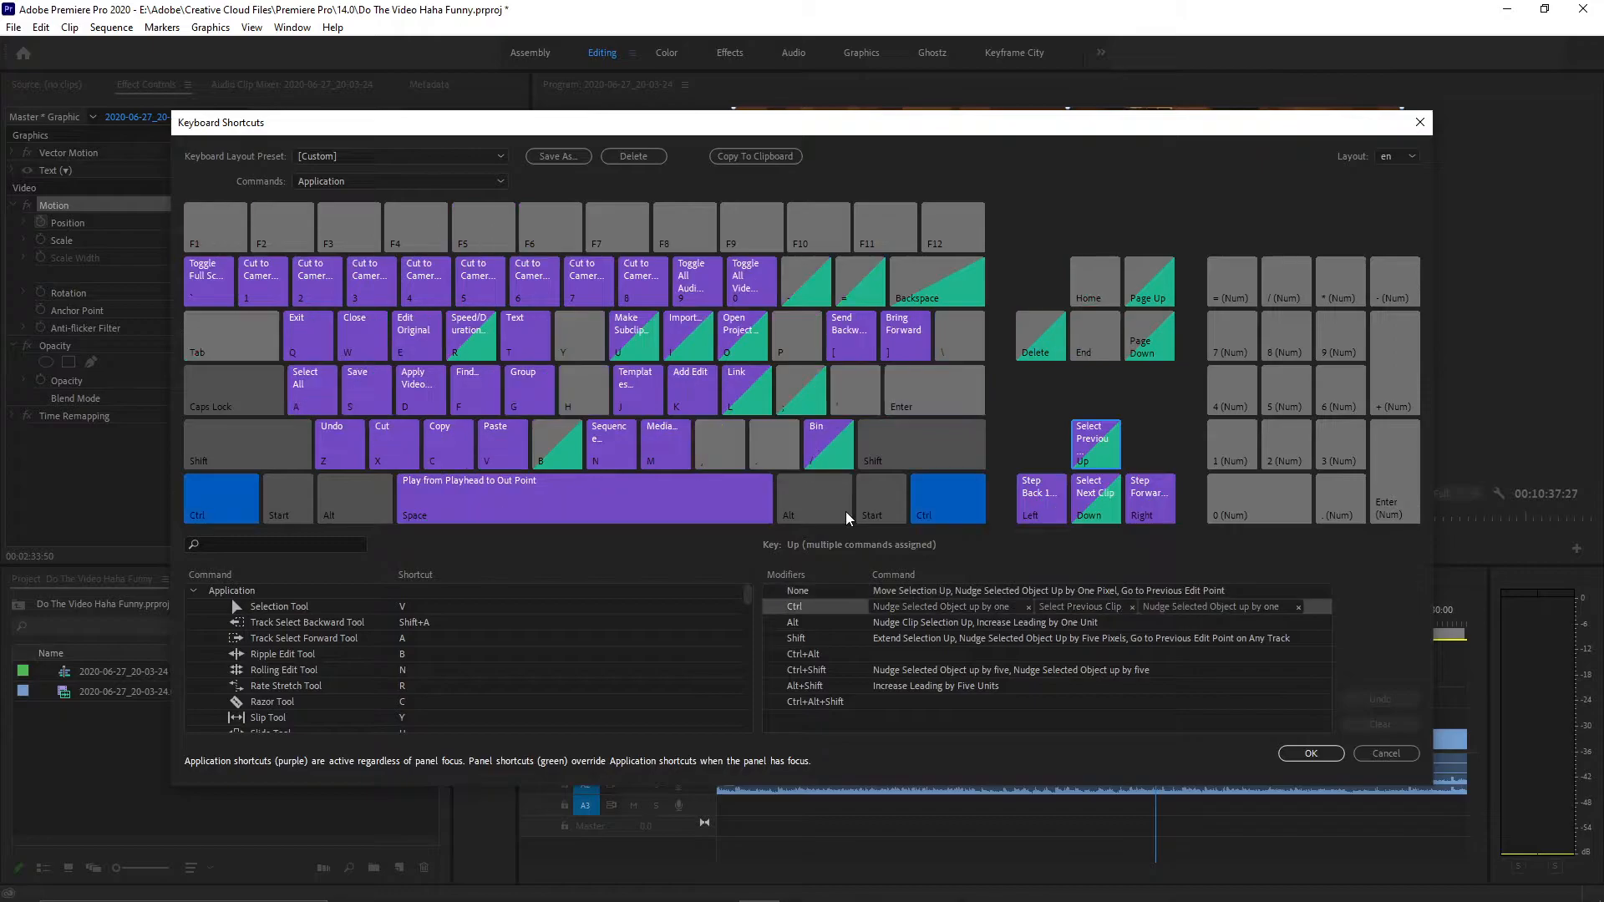
pyautogui.click(1143, 501)
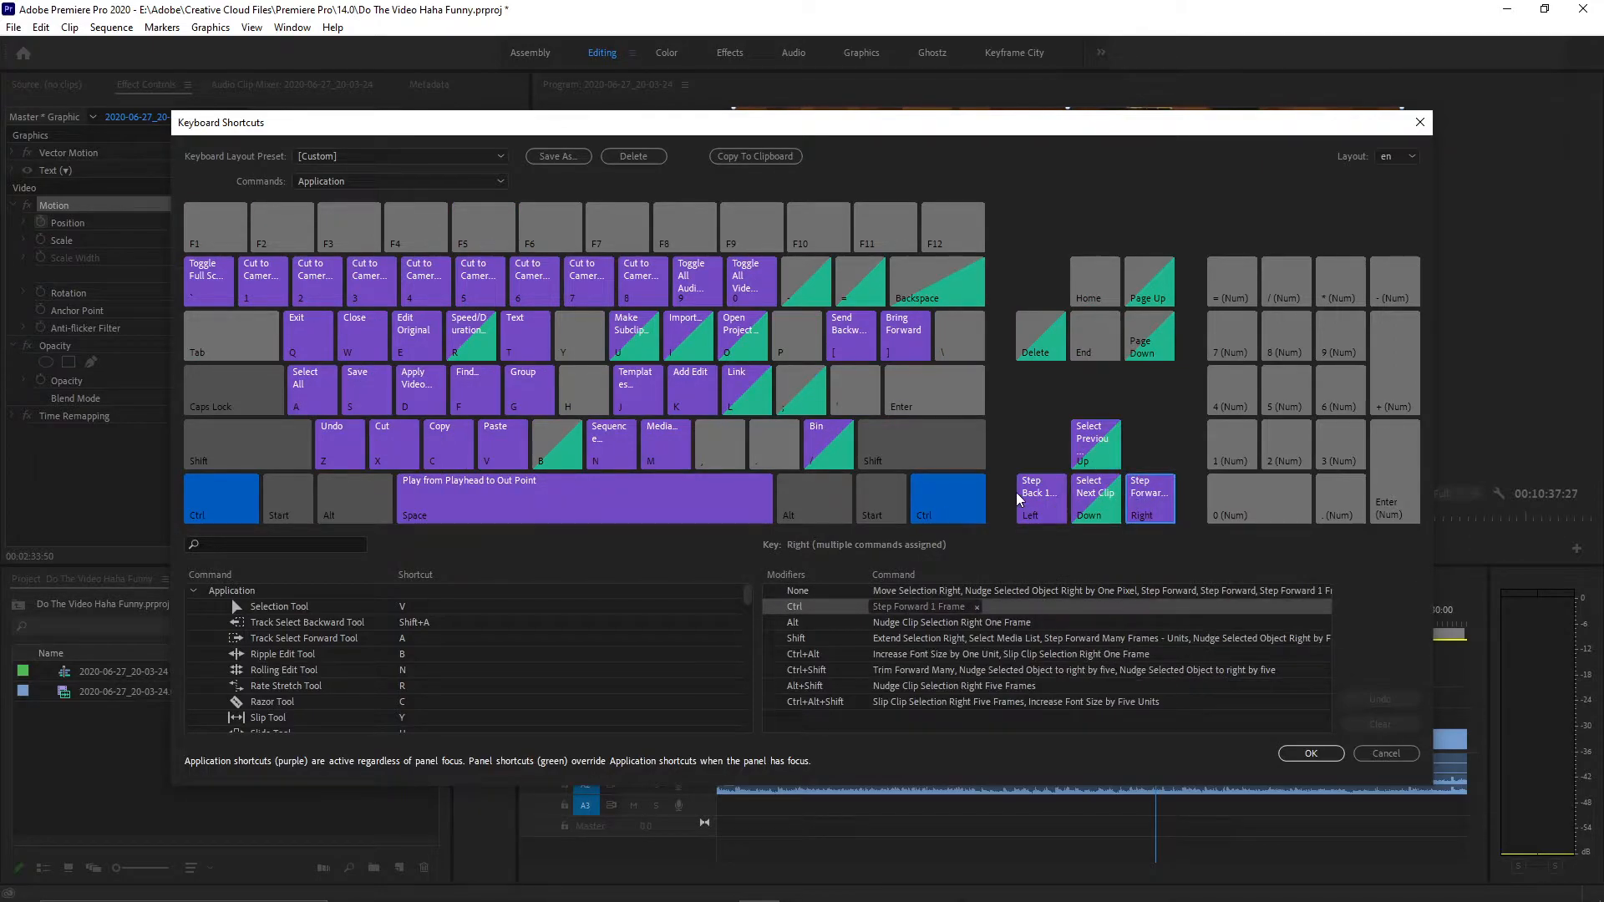
pyautogui.click(1035, 499)
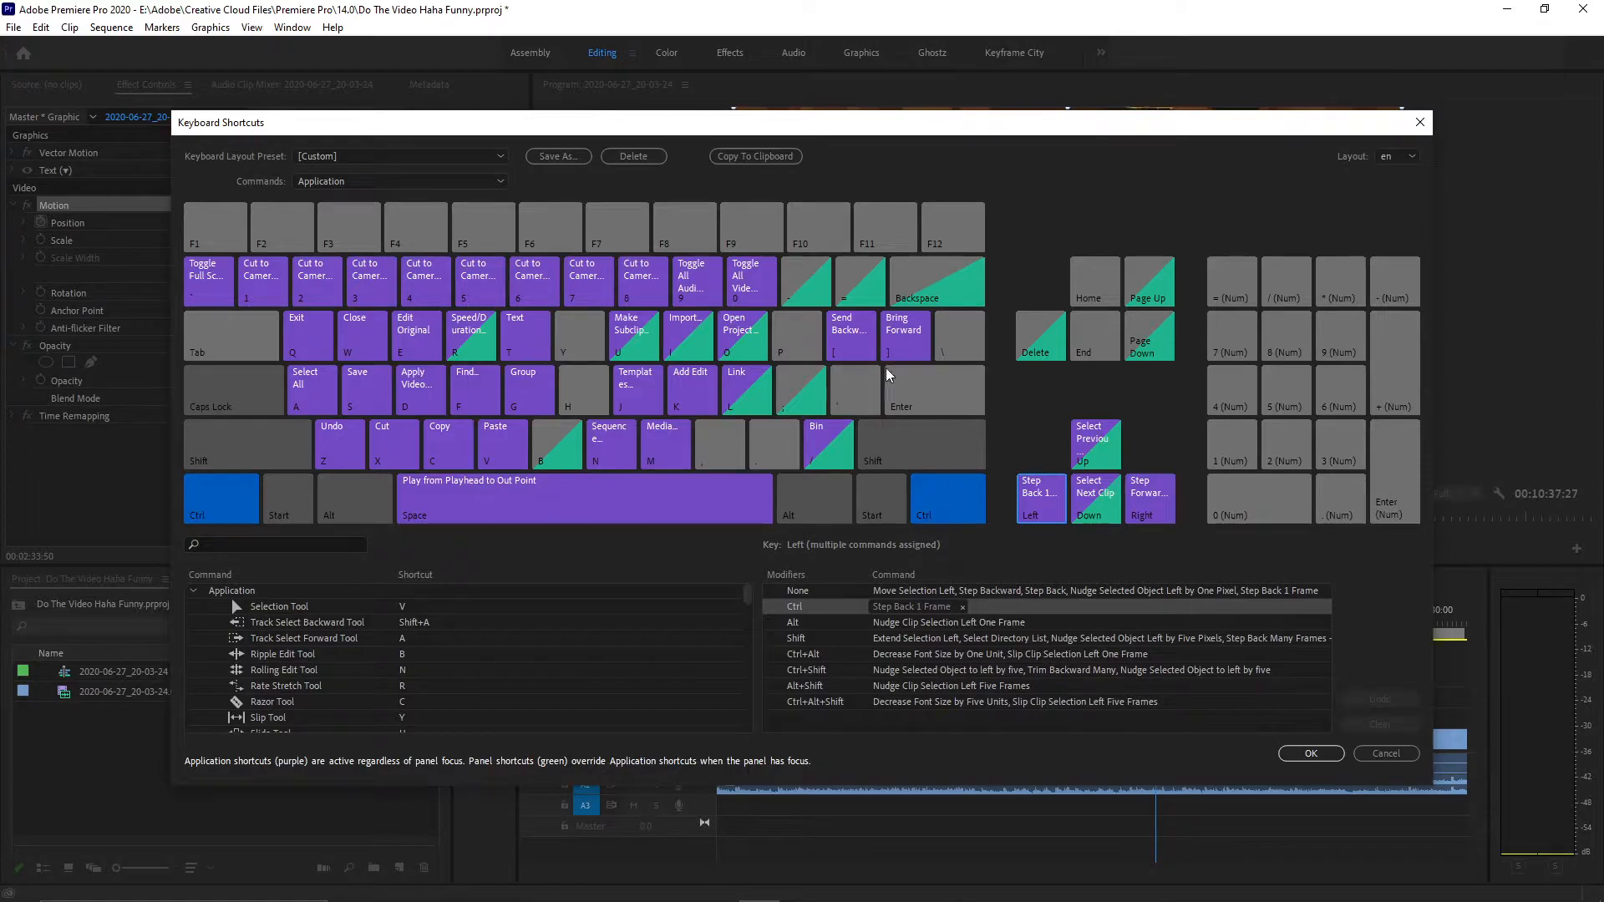
pyautogui.click(1310, 755)
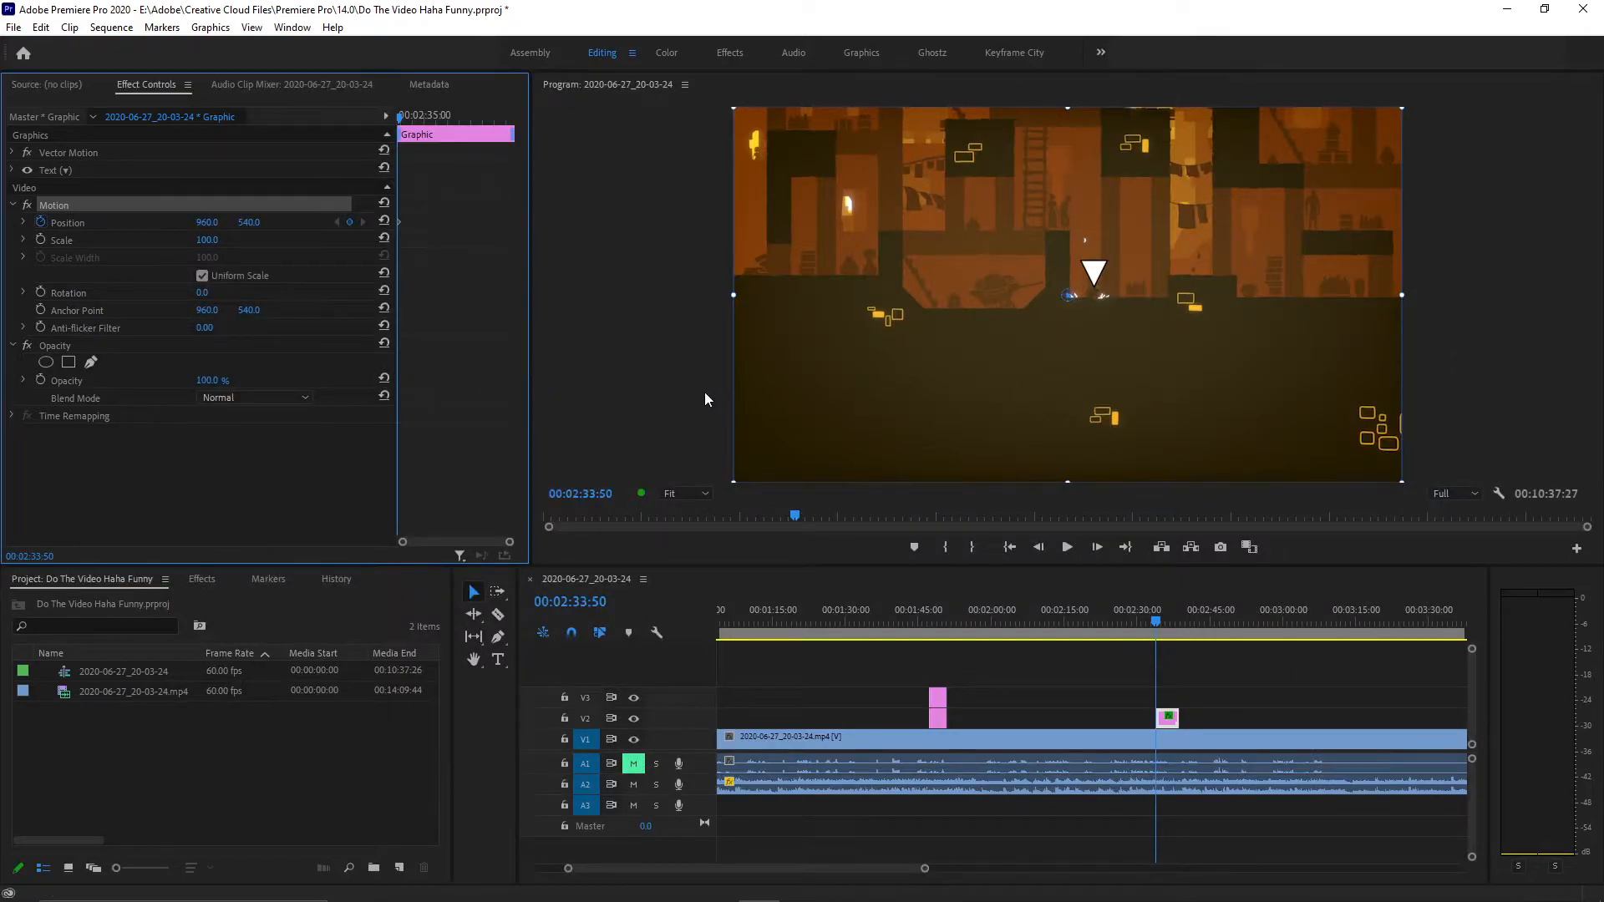
# Set the Program monitor's zoom level to 200%.
pyautogui.click(991, 367)
pyautogui.click(687, 494)
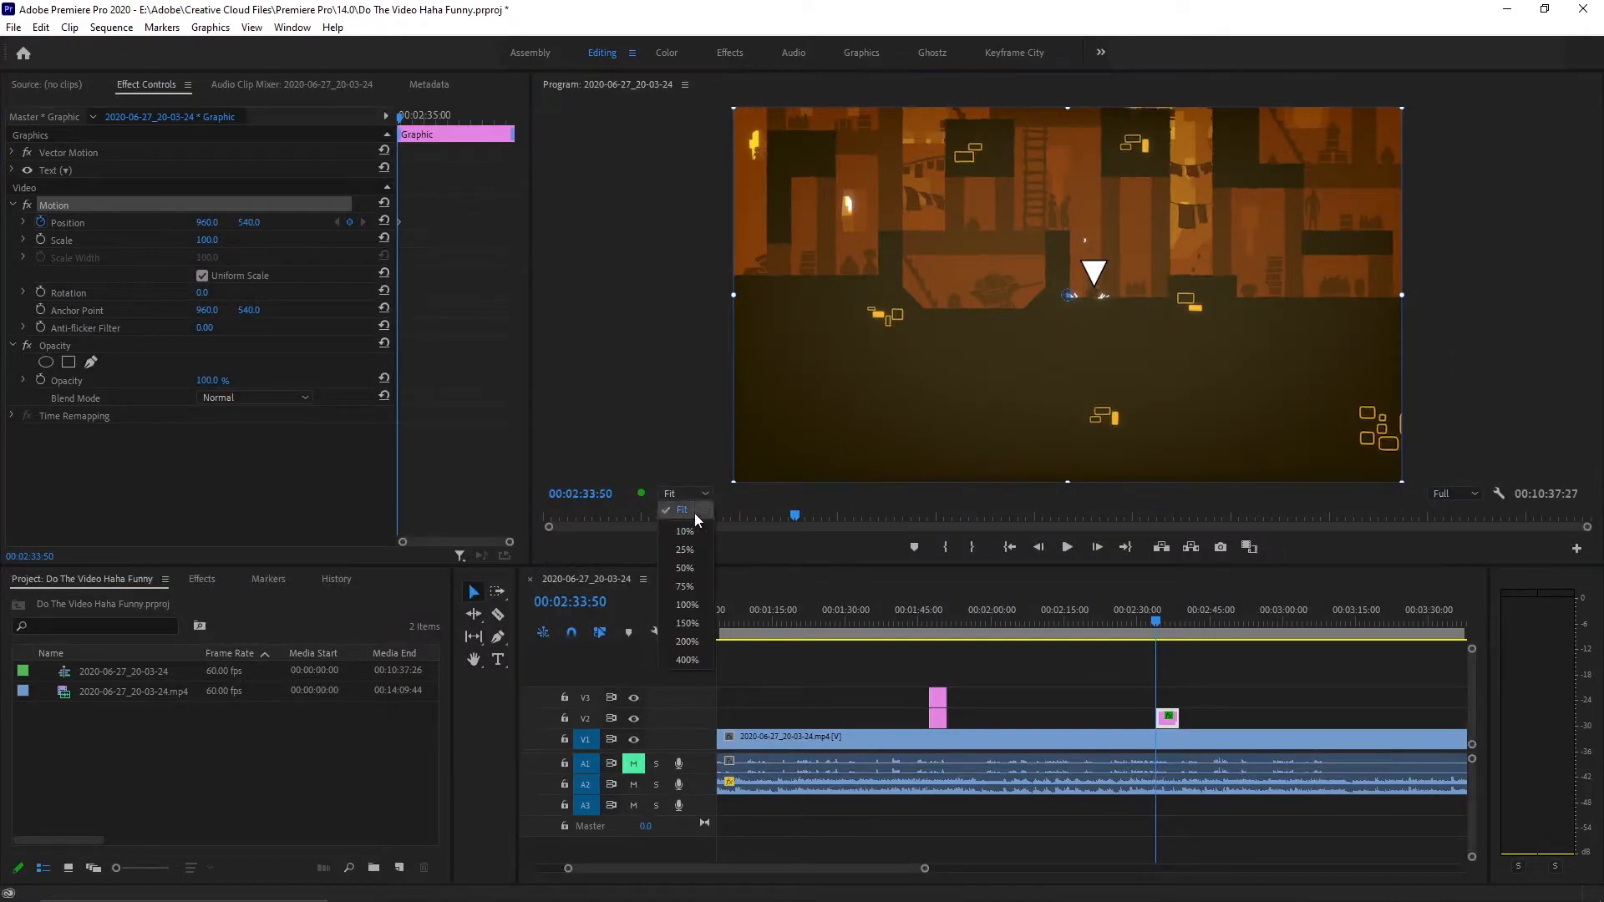
pyautogui.click(685, 640)
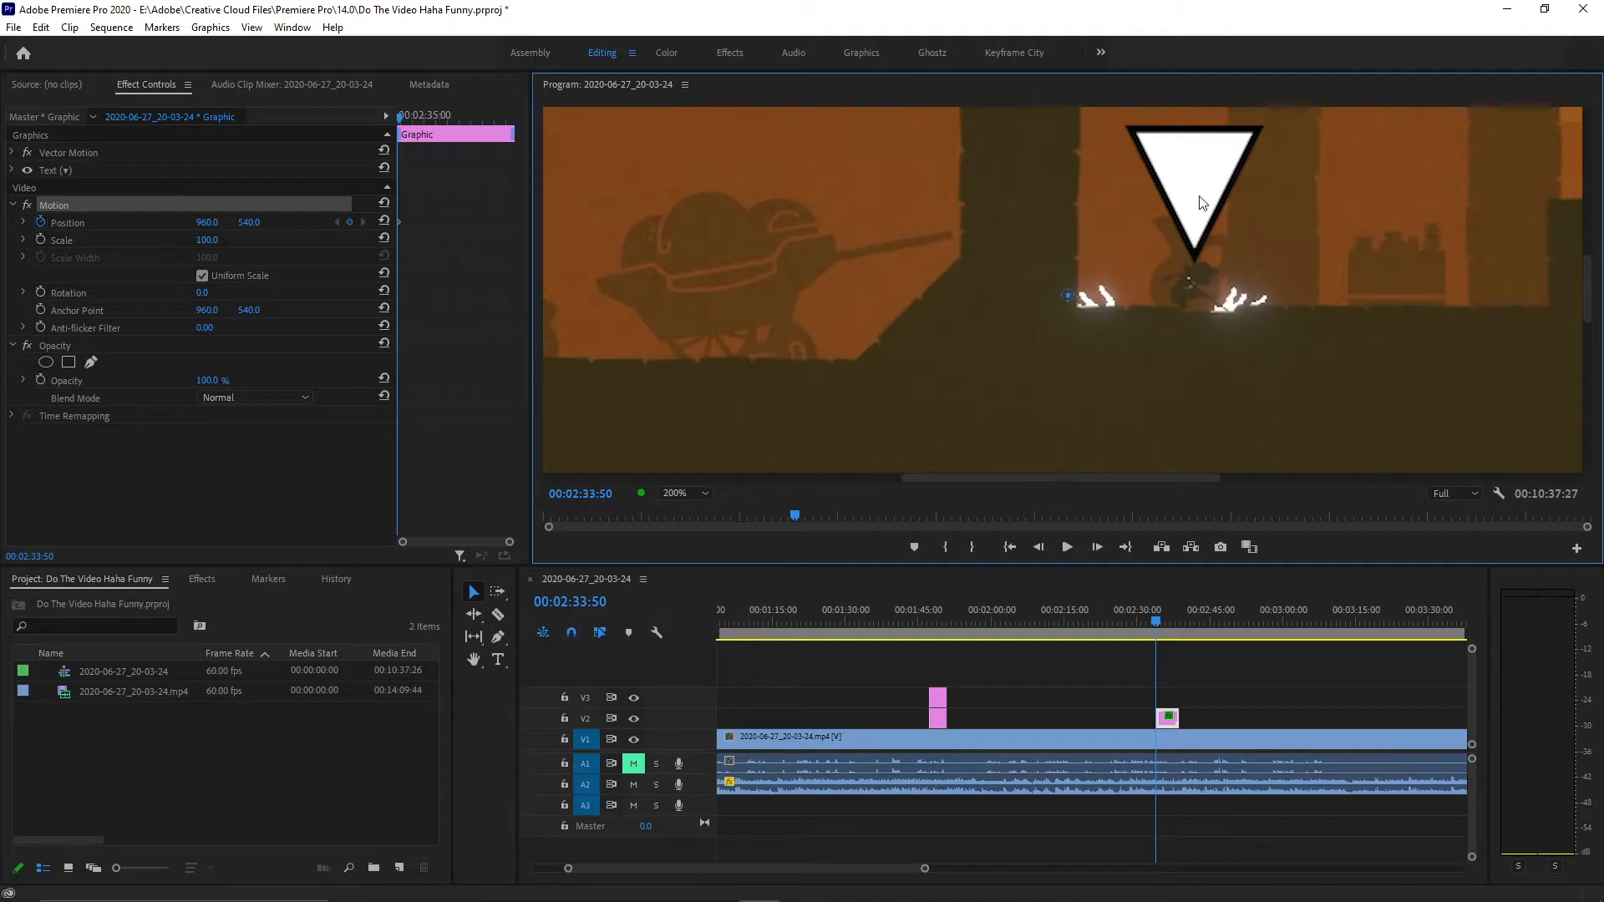
# Nudge the triangle graphic at 00:02:33:50 to Position 965.0, 539.0 above the character.
pyautogui.hotkey('ctrl', 'Right')
pyautogui.hotkey('ctrl', 'Right')
pyautogui.hotkey('ctrl', 'Right')
pyautogui.hotkey('ctrl', 'Right')
pyautogui.hotkey('ctrl', 'Right')
pyautogui.hotkey('ctrl', 'Right')
pyautogui.hotkey('ctrl', 'Right')
pyautogui.hotkey('ctrl', 'Right')
pyautogui.hotkey('ctrl', 'Up')
pyautogui.hotkey('ctrl', 'Left')
pyautogui.hotkey('ctrl', 'Left')
pyautogui.hotkey('ctrl', 'Left')
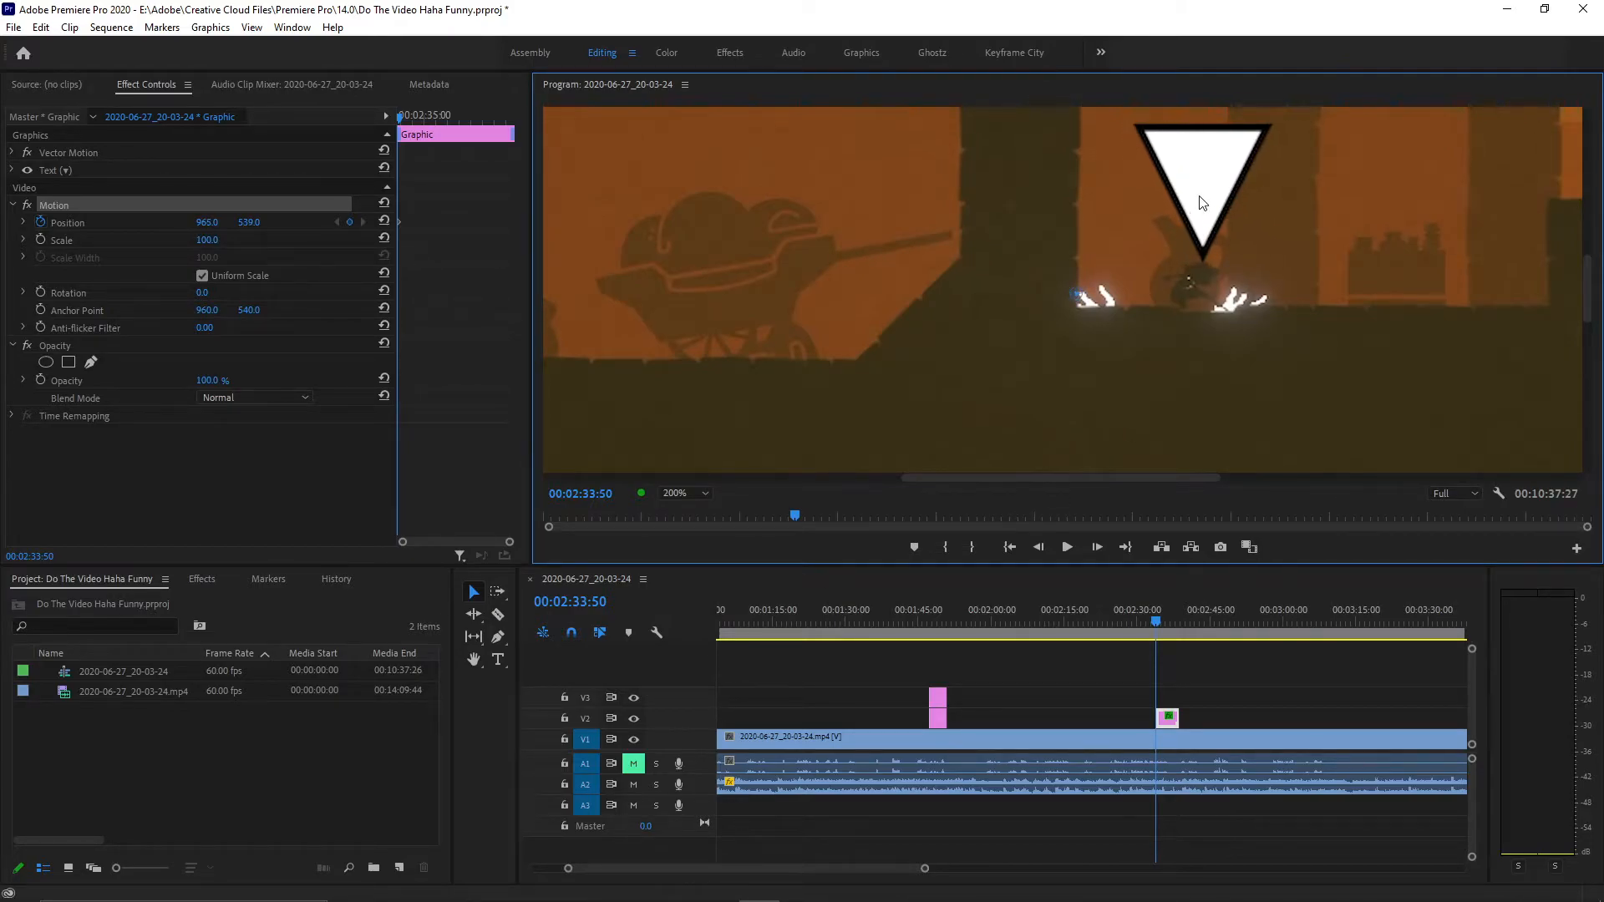
# Advance one frame to 00:02:33:51 and nudge the triangle up and left to Position 962.0, 502.0, above the character's head.
pyautogui.press('Right')
pyautogui.hotkey('ctrl', 'Up')
pyautogui.hotkey('ctrl', 'Up')
pyautogui.hotkey('ctrl', 'Up')
pyautogui.hotkey('ctrl', 'Up')
pyautogui.hotkey('ctrl', 'Up')
pyautogui.hotkey('ctrl', 'Up')
pyautogui.hotkey('ctrl', 'Up')
pyautogui.hotkey('ctrl', 'Up')
pyautogui.hotkey('ctrl', 'Up')
pyautogui.hotkey('ctrl', 'Up')
pyautogui.hotkey('ctrl', 'Up')
pyautogui.hotkey('ctrl', 'Up')
pyautogui.hotkey('ctrl', 'Up')
pyautogui.hotkey('ctrl', 'Up')
pyautogui.hotkey('ctrl', 'Up')
pyautogui.hotkey('ctrl', 'Up')
pyautogui.hotkey('ctrl', 'Up')
pyautogui.hotkey('ctrl', 'Up')
pyautogui.hotkey('ctrl', 'Up')
pyautogui.hotkey('ctrl', 'Up')
pyautogui.hotkey('ctrl', 'Up')
pyautogui.hotkey('ctrl', 'Up')
pyautogui.hotkey('ctrl', 'Up')
pyautogui.hotkey('ctrl', 'Up')
pyautogui.hotkey('ctrl', 'Up')
pyautogui.hotkey('ctrl', 'Up')
pyautogui.hotkey('ctrl', 'Up')
pyautogui.hotkey('ctrl', 'Up')
pyautogui.hotkey('ctrl', 'Up')
pyautogui.hotkey('ctrl', 'Up')
pyautogui.hotkey('ctrl', 'Up')
pyautogui.hotkey('ctrl', 'Up')
pyautogui.hotkey('ctrl', 'Up')
pyautogui.hotkey('ctrl', 'Left')
pyautogui.hotkey('ctrl', 'Left')
pyautogui.hotkey('ctrl', 'Left')
pyautogui.hotkey('ctrl', 'Up')
pyautogui.hotkey('ctrl', 'Up')
pyautogui.hotkey('ctrl', 'Up')
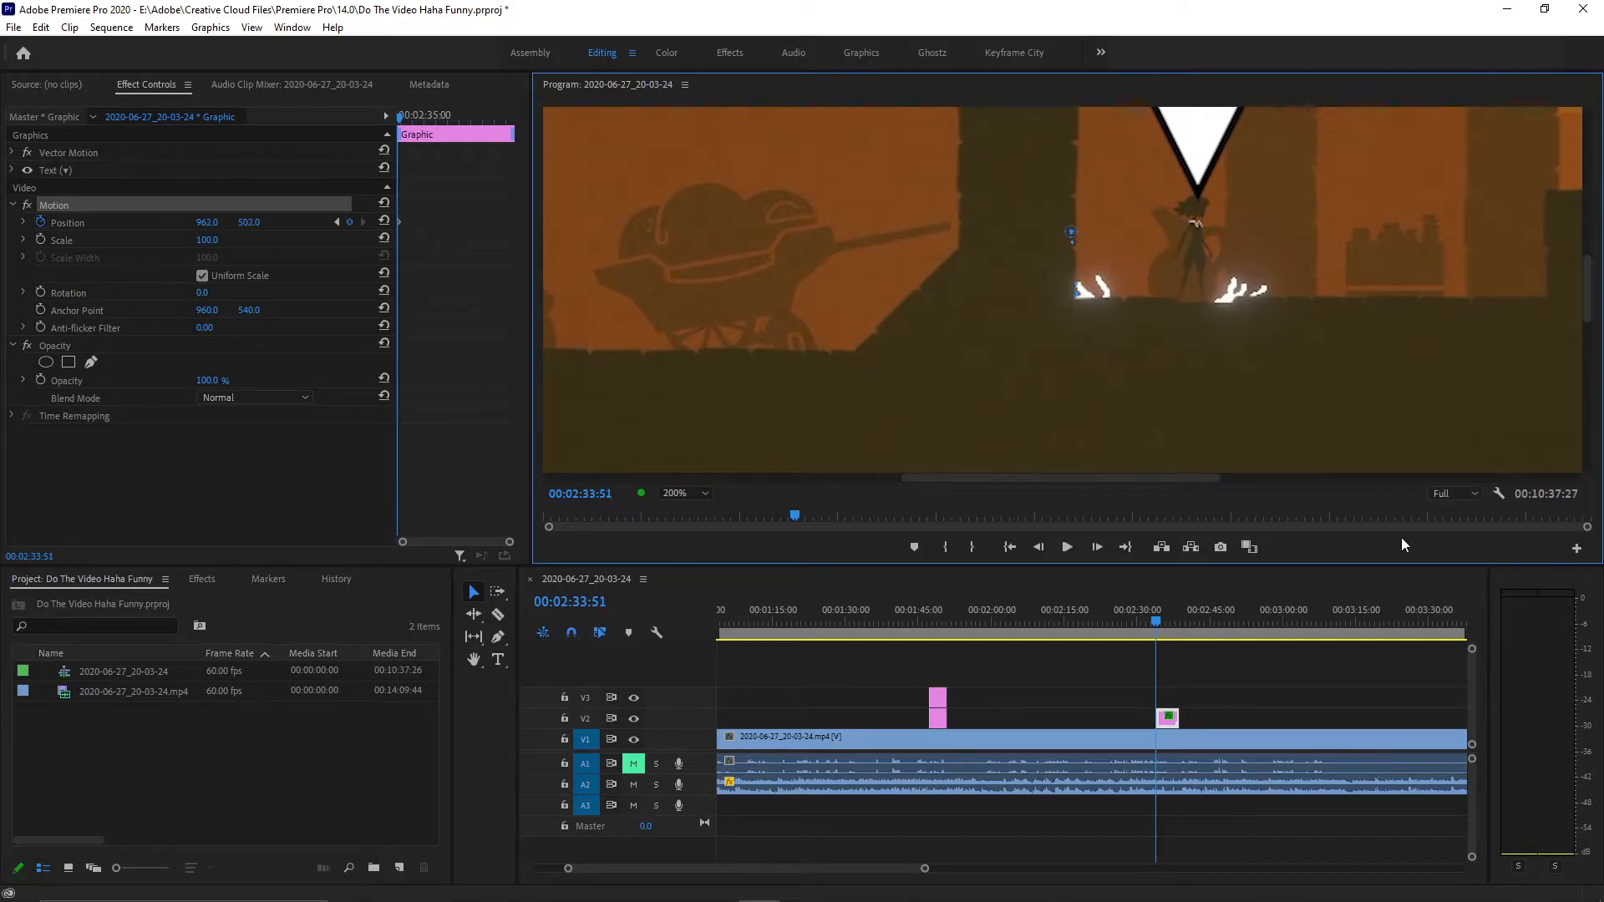
# Advance one frame to 00:02:33:52 and nudge the triangle to Position 964.0, 496.0 above the character's head.
pyautogui.press('Right')
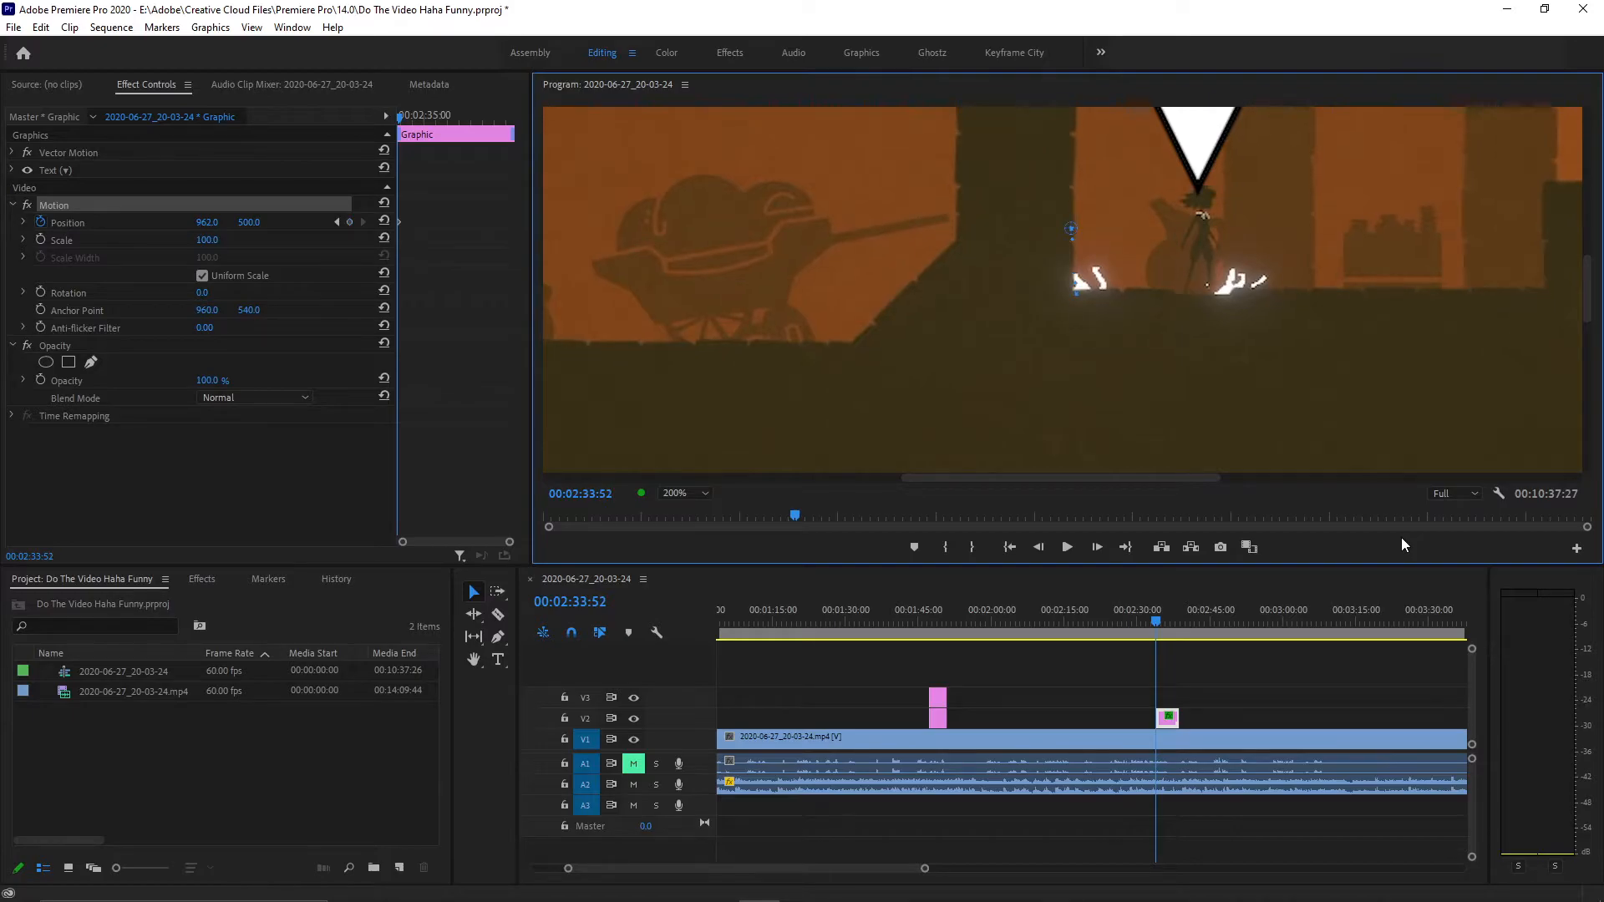
pyautogui.hotkey('ctrl', 'Right')
pyautogui.hotkey('ctrl', 'Right')
pyautogui.hotkey('ctrl', 'Up')
pyautogui.hotkey('ctrl', 'Up')
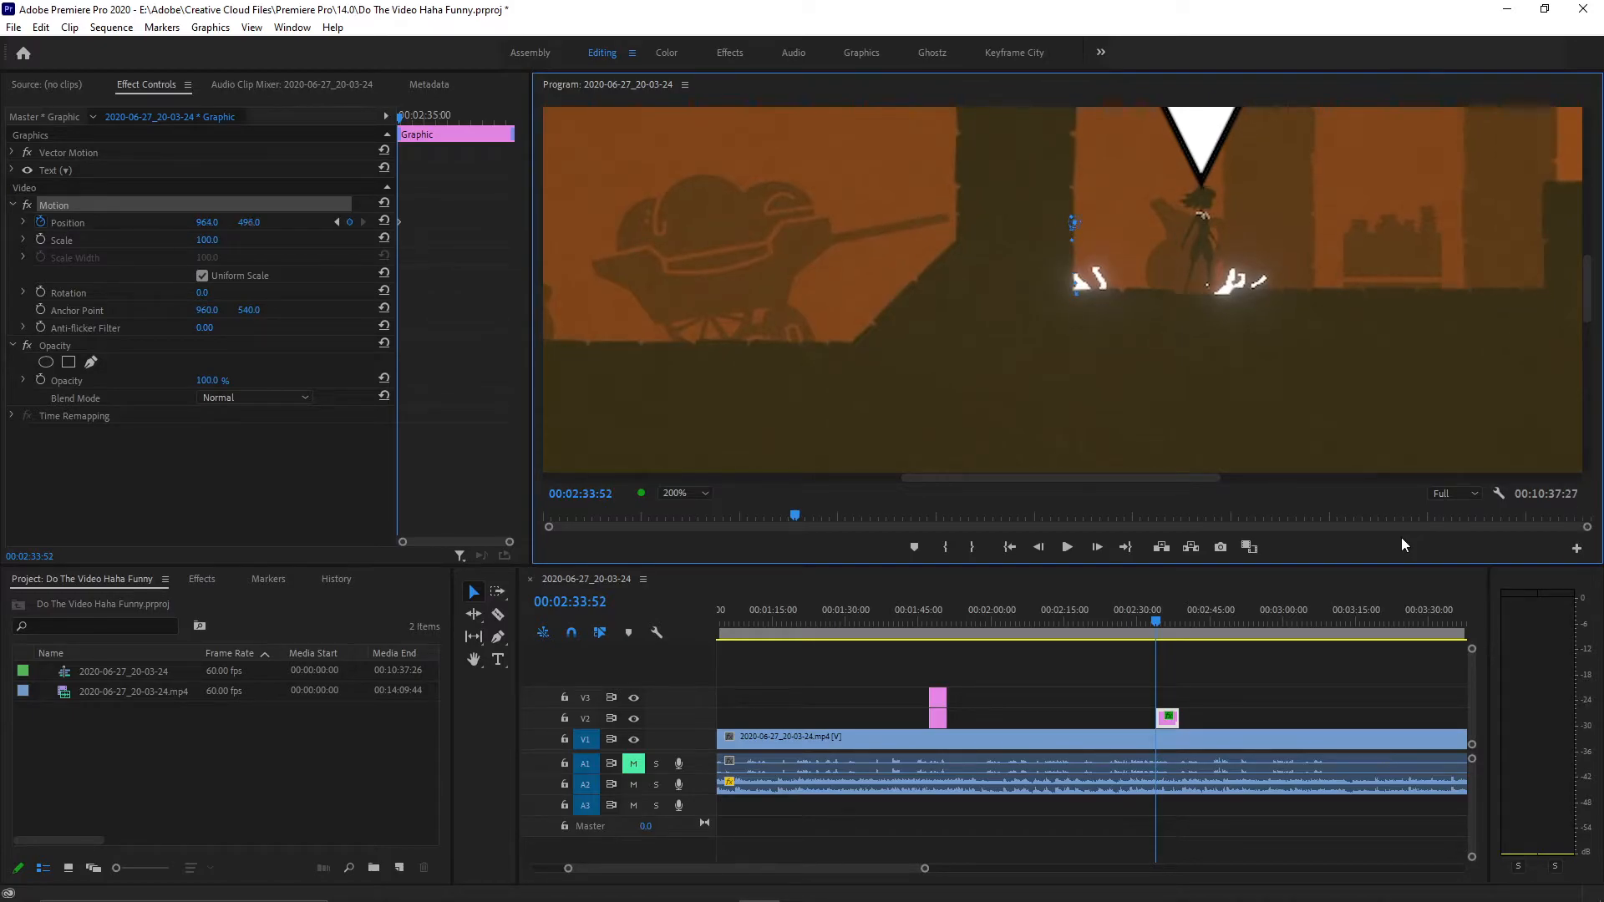
# Advance to the following frame and nudge the triangle to Position 965.0, 494.0 above the character's head.
pyautogui.press('Left')
pyautogui.press('Right')
pyautogui.hotkey('ctrl', 'Right')
pyautogui.hotkey('ctrl', 'Right')
pyautogui.hotkey('ctrl', 'Right')
pyautogui.hotkey('ctrl', 'Right')
pyautogui.hotkey('ctrl', 'Right')
pyautogui.hotkey('ctrl', 'Right')
pyautogui.hotkey('ctrl', 'Right')
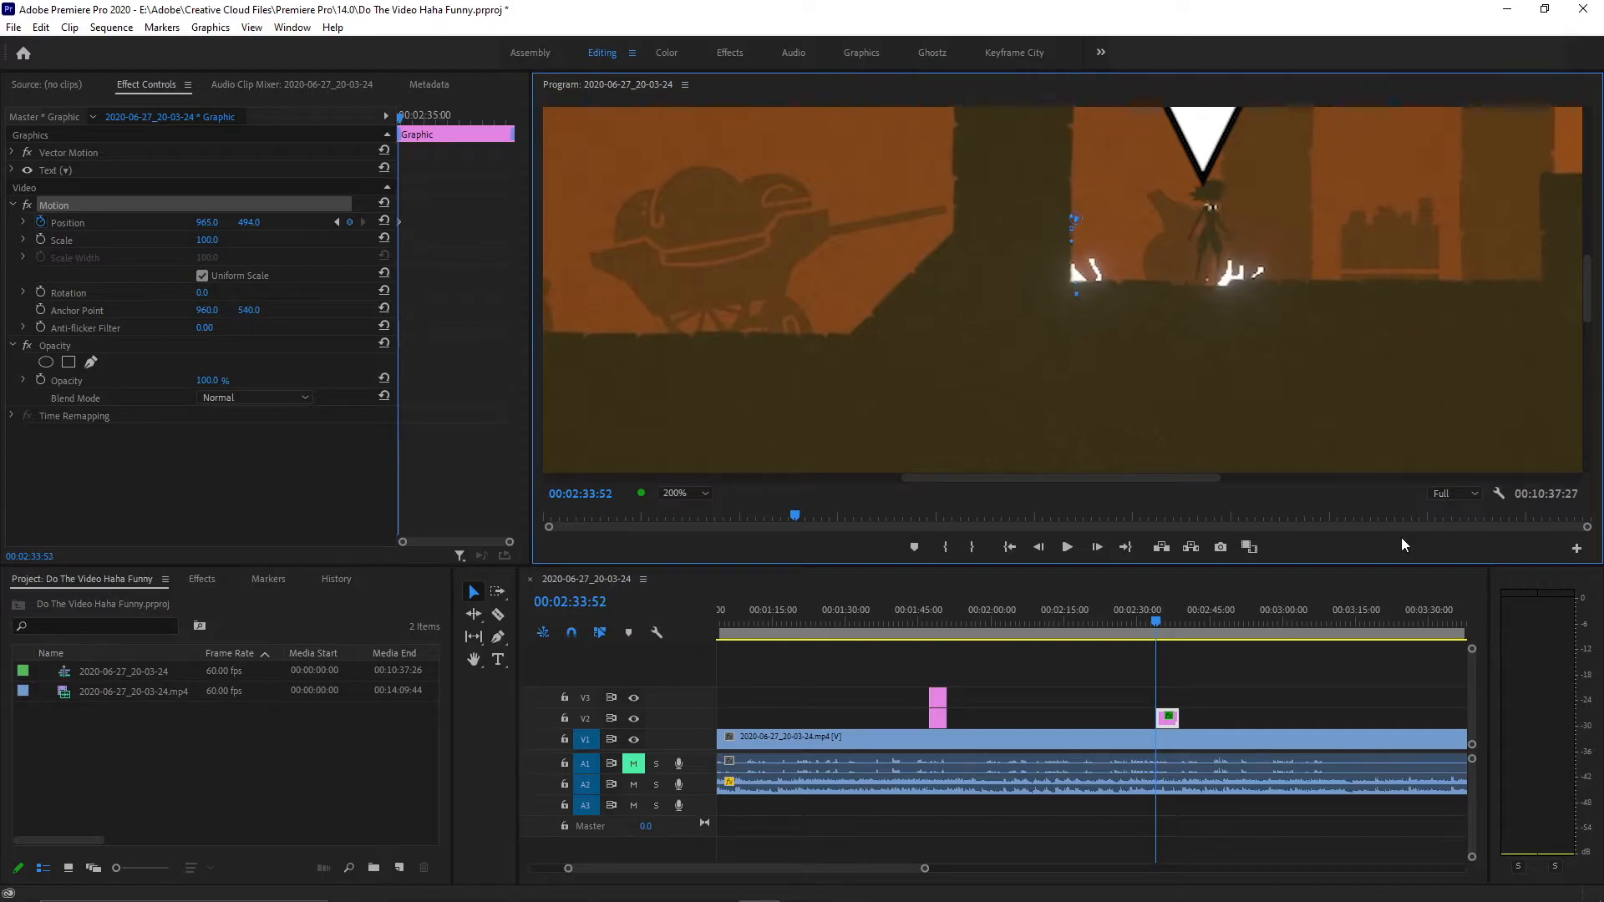
# Nudge the triangle at 00:02:33:54 to Position 971.0, 490.0 above the character's head.
pyautogui.hotkey('ctrl', 'Up')
pyautogui.press('Left')
pyautogui.press('Up')
pyautogui.press('Up')
pyautogui.press('Up')
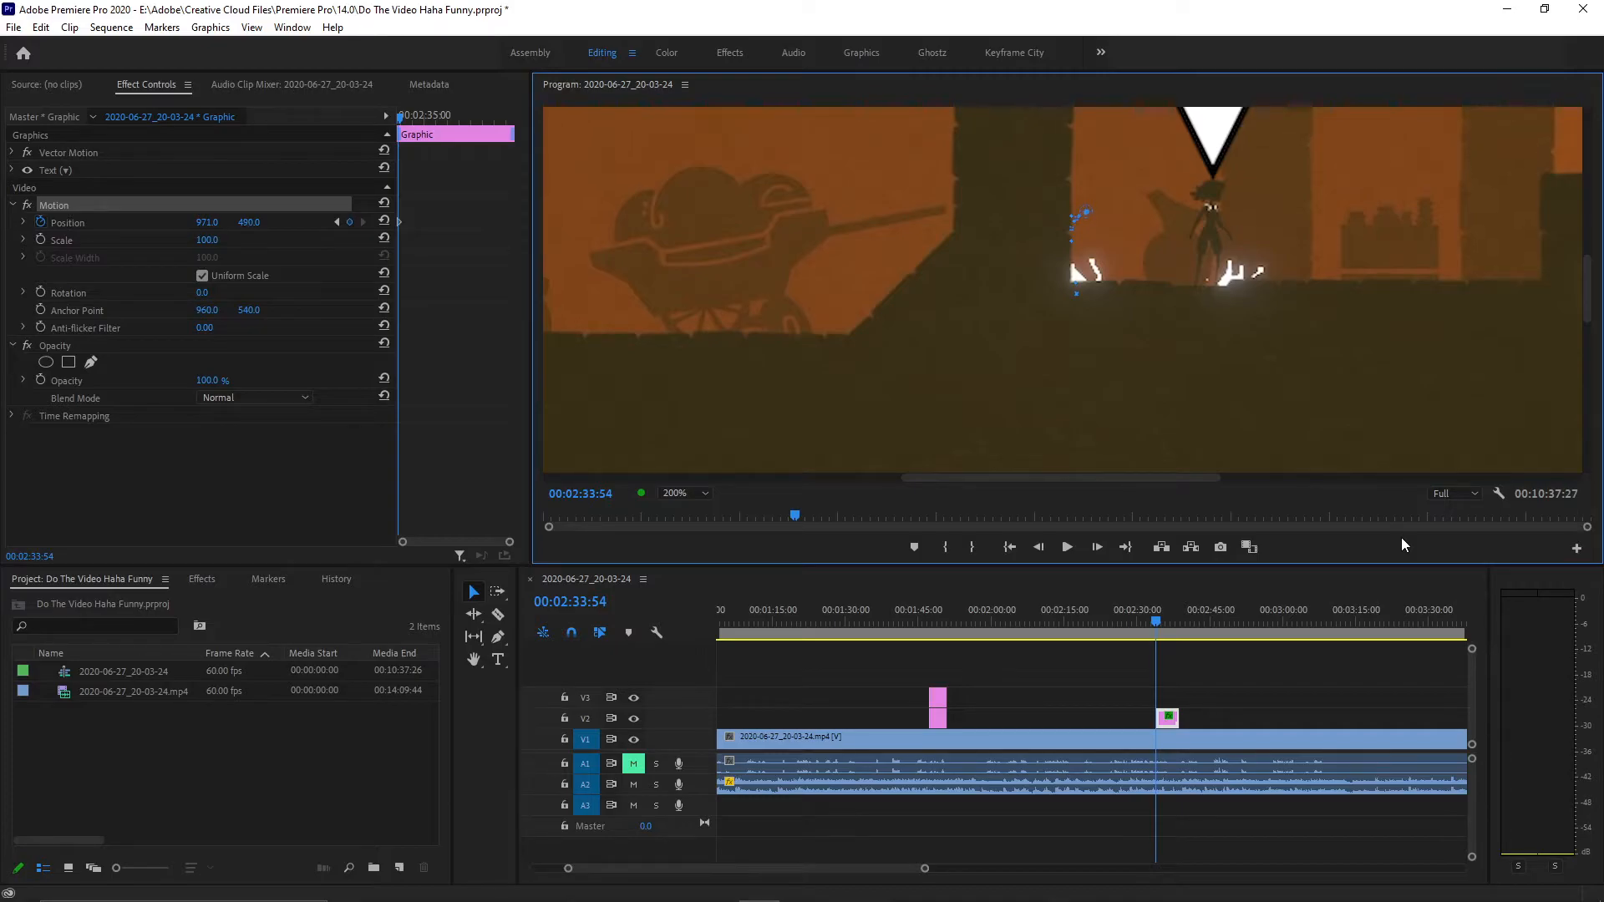
# Advance one frame to 00:02:33:55 and nudge the triangle right and up to Position 977.0, 485.0.
pyautogui.press('Right')
pyautogui.hotkey('ctrl', 'Right')
pyautogui.hotkey('ctrl', 'Right')
pyautogui.hotkey('ctrl', 'Right')
pyautogui.hotkey('ctrl', 'Up')
pyautogui.press('Right')
pyautogui.press('Right')
pyautogui.press('Right')
pyautogui.press('Up')
pyautogui.press('Up')
pyautogui.press('Up')
pyautogui.press('Up')
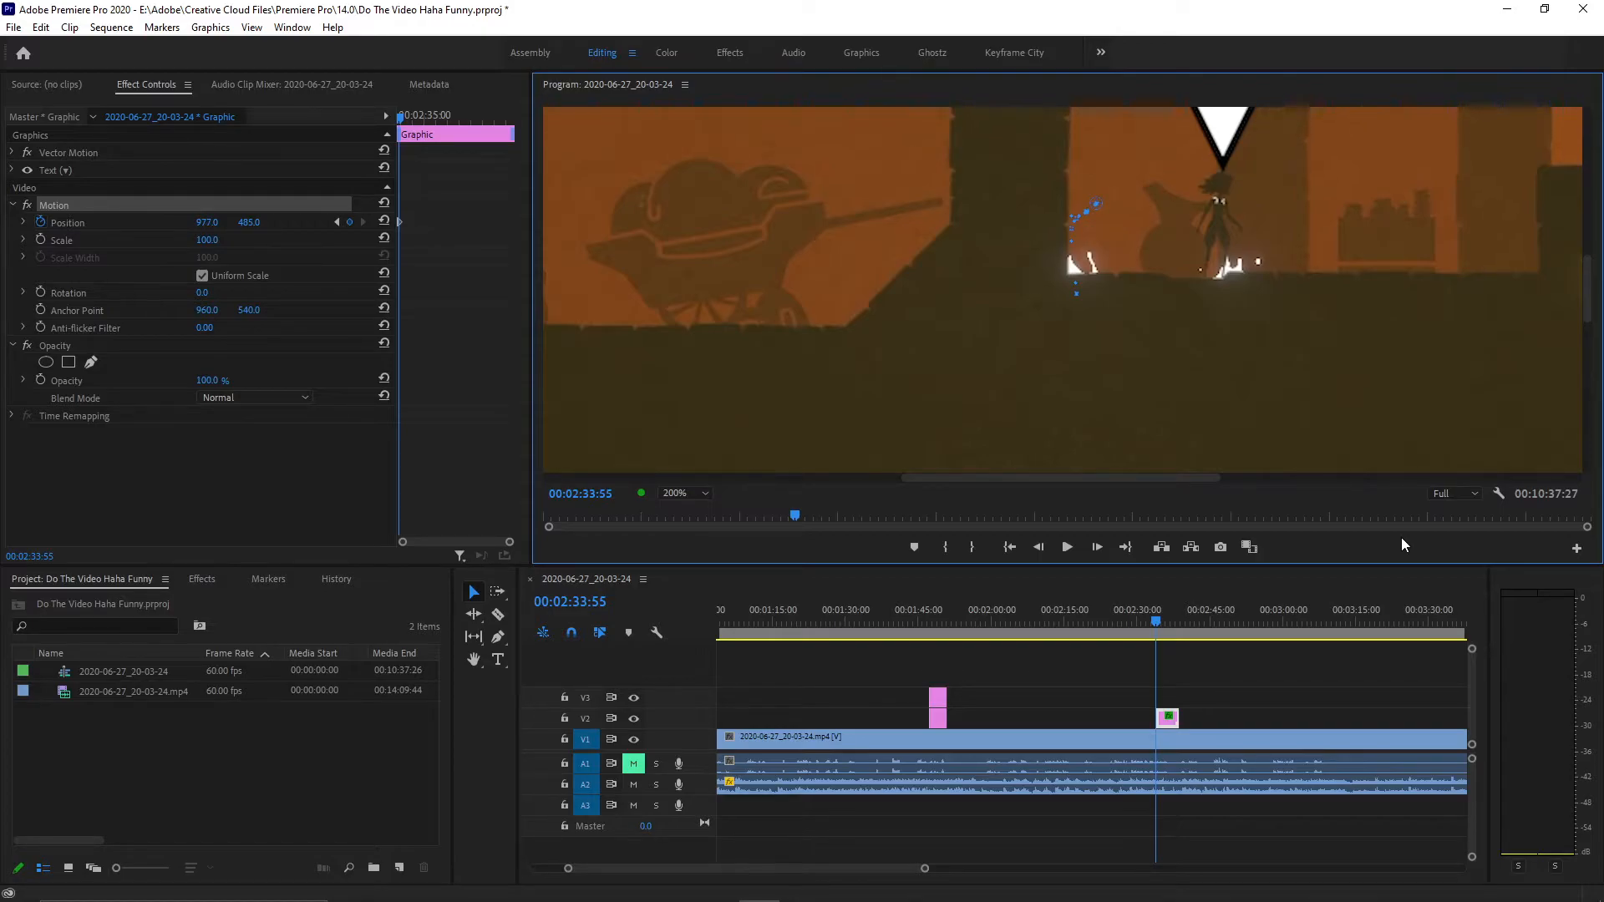
# Advance one frame to 00:02:33:56 and nudge the triangle right and up to Position 982.0, 482.0.
pyautogui.press('Right')
pyautogui.press('Right')
pyautogui.press('Right')
pyautogui.press('Right')
pyautogui.press('Right')
pyautogui.press('Right')
pyautogui.press('Up')
pyautogui.press('Up')
pyautogui.press('Up')
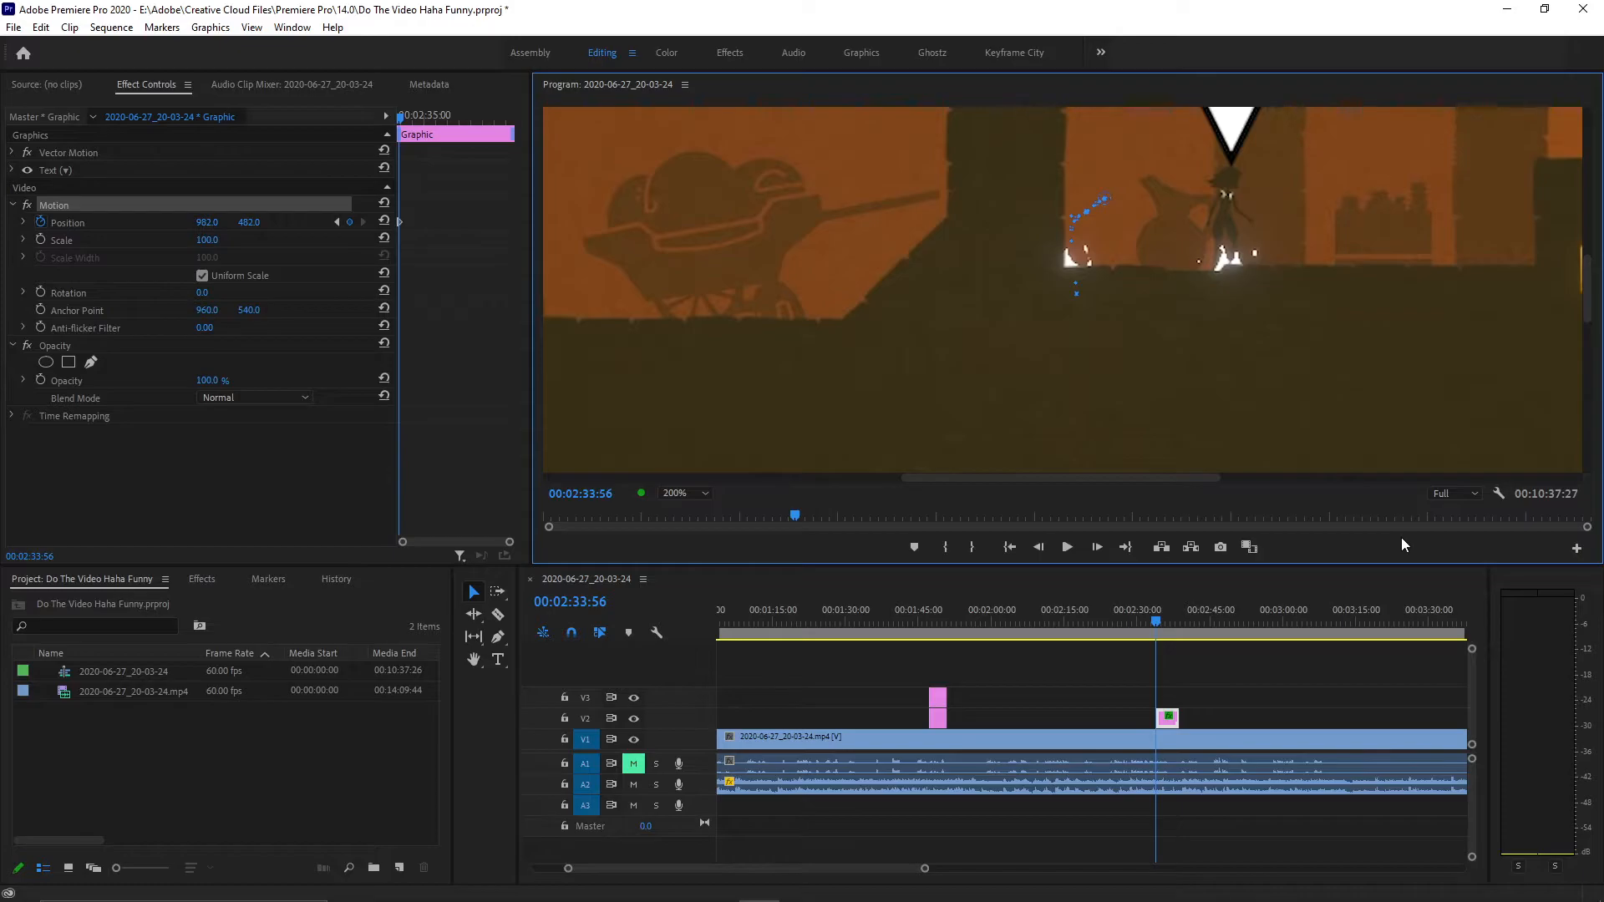
# Continue to 00:02:33:58 and nudge the triangle right and up to Position 986.0, 478.0 over the character.
pyautogui.press('Right')
pyautogui.hotkey('ctrl', 'Right')
pyautogui.hotkey('ctrl', 'Right')
pyautogui.hotkey('ctrl', 'Right')
pyautogui.hotkey('ctrl', 'Right')
pyautogui.hotkey('ctrl', 'Up')
pyautogui.hotkey('ctrl', 'Up')
pyautogui.hotkey('ctrl', 'Up')
pyautogui.hotkey('ctrl', 'Up')
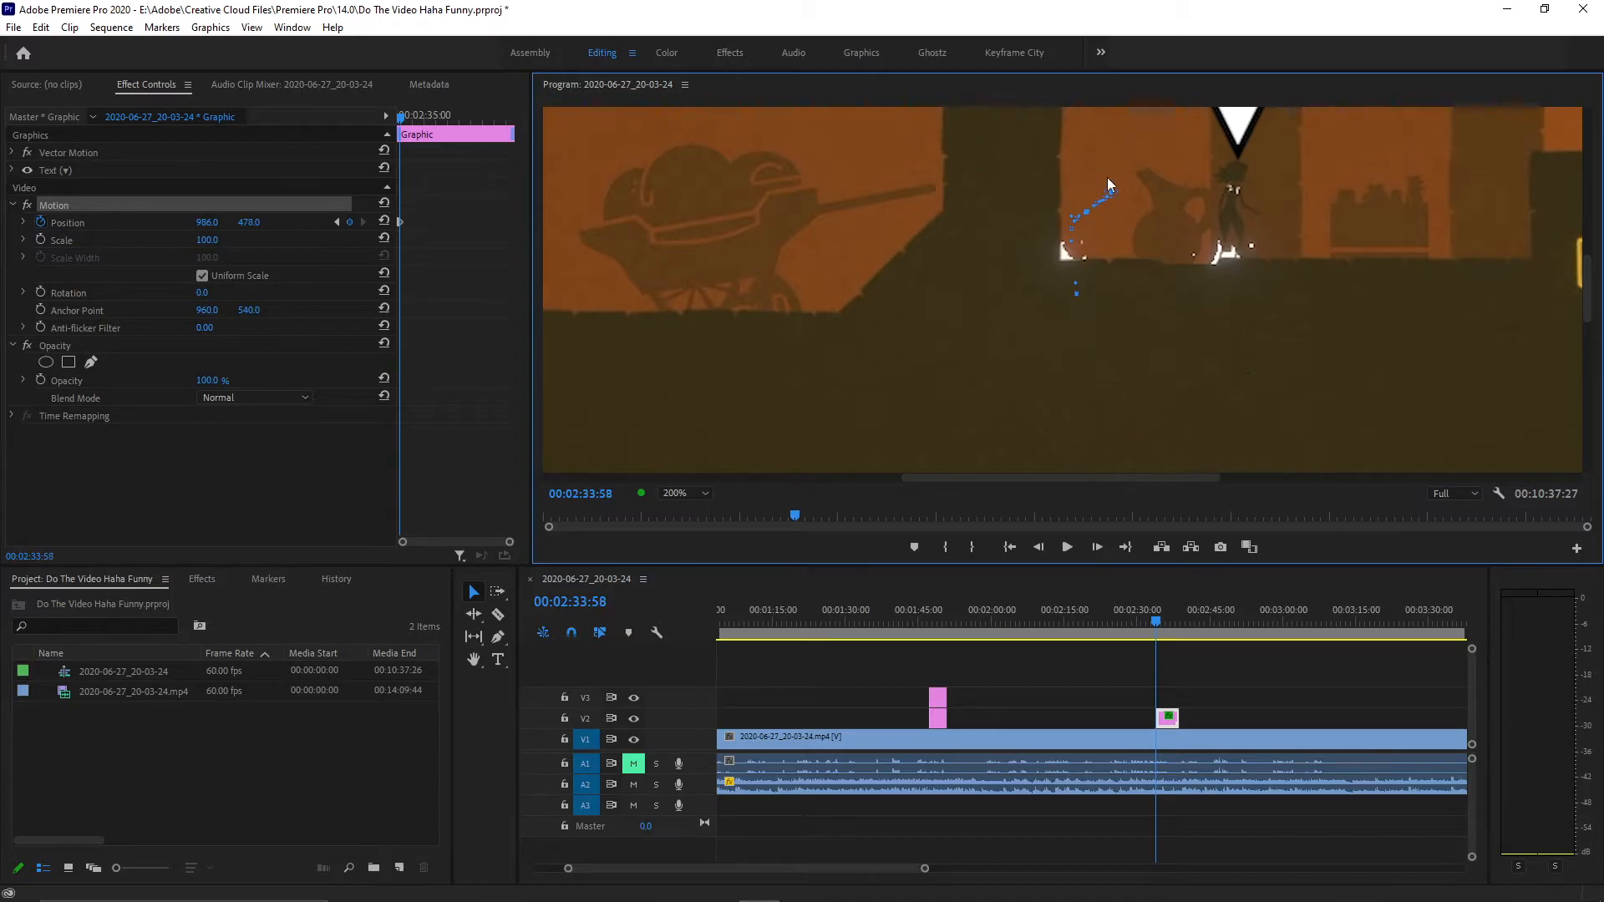
# Open a Reference Monitor, set the Program monitor's zoom to Fit, and widen the Reference Monitor until the Program monitor is narrow.
pyautogui.click(292, 27)
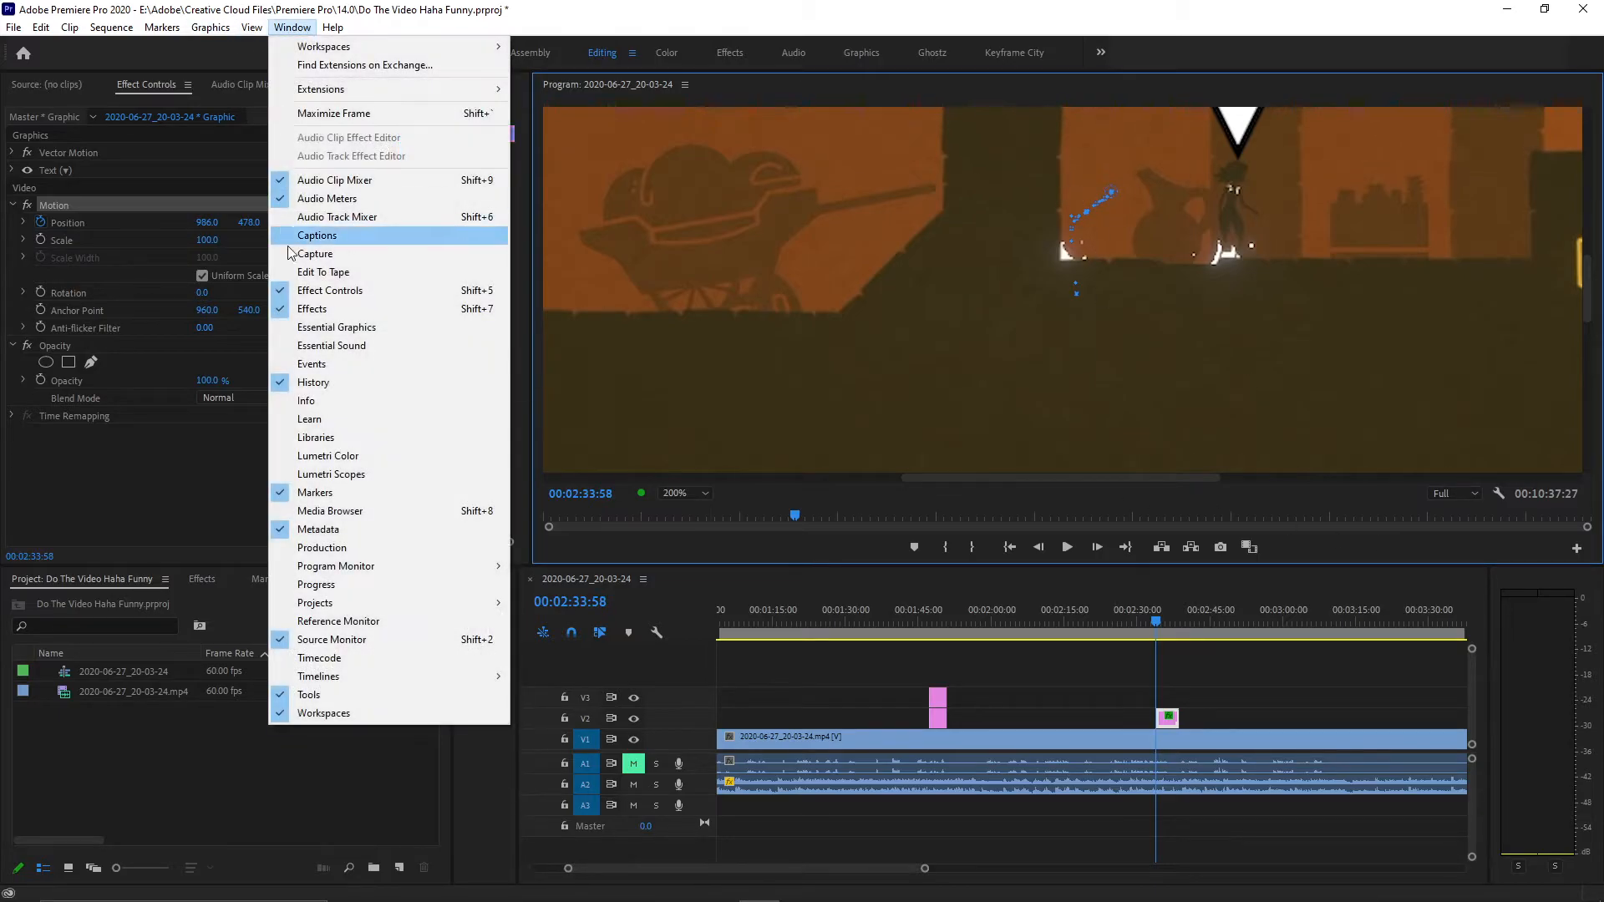
pyautogui.click(338, 620)
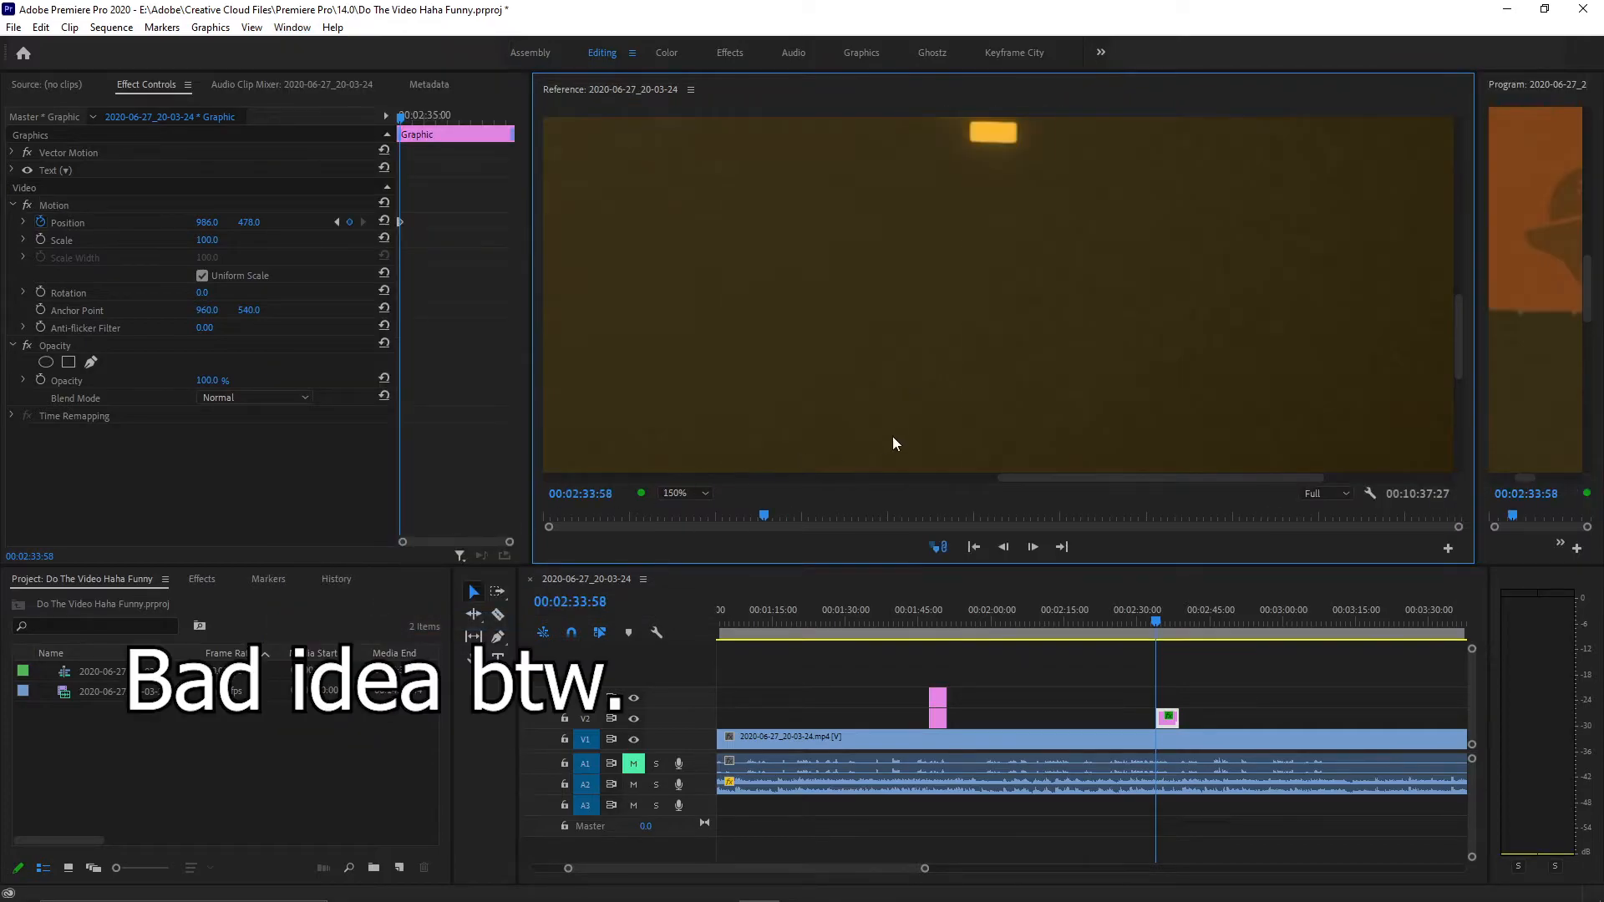
pyautogui.moveTo(1478, 334); pyautogui.dragTo(958, 334)
pyautogui.click(1111, 493)
pyautogui.click(1109, 512)
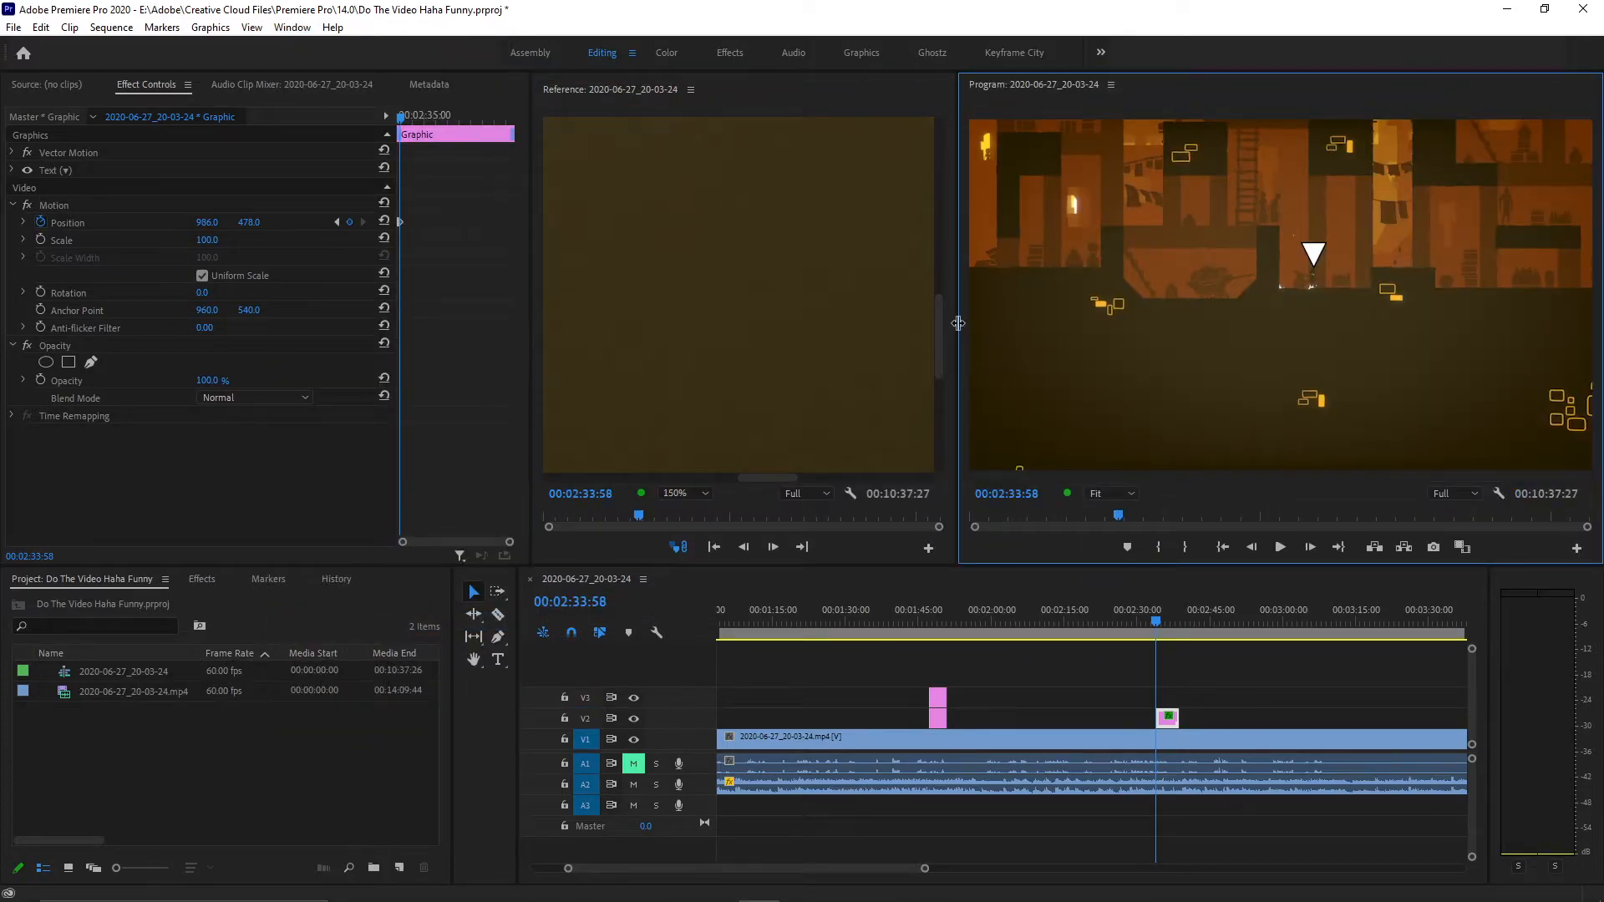
pyautogui.moveTo(1231, 317); pyautogui.dragTo(1532, 311)
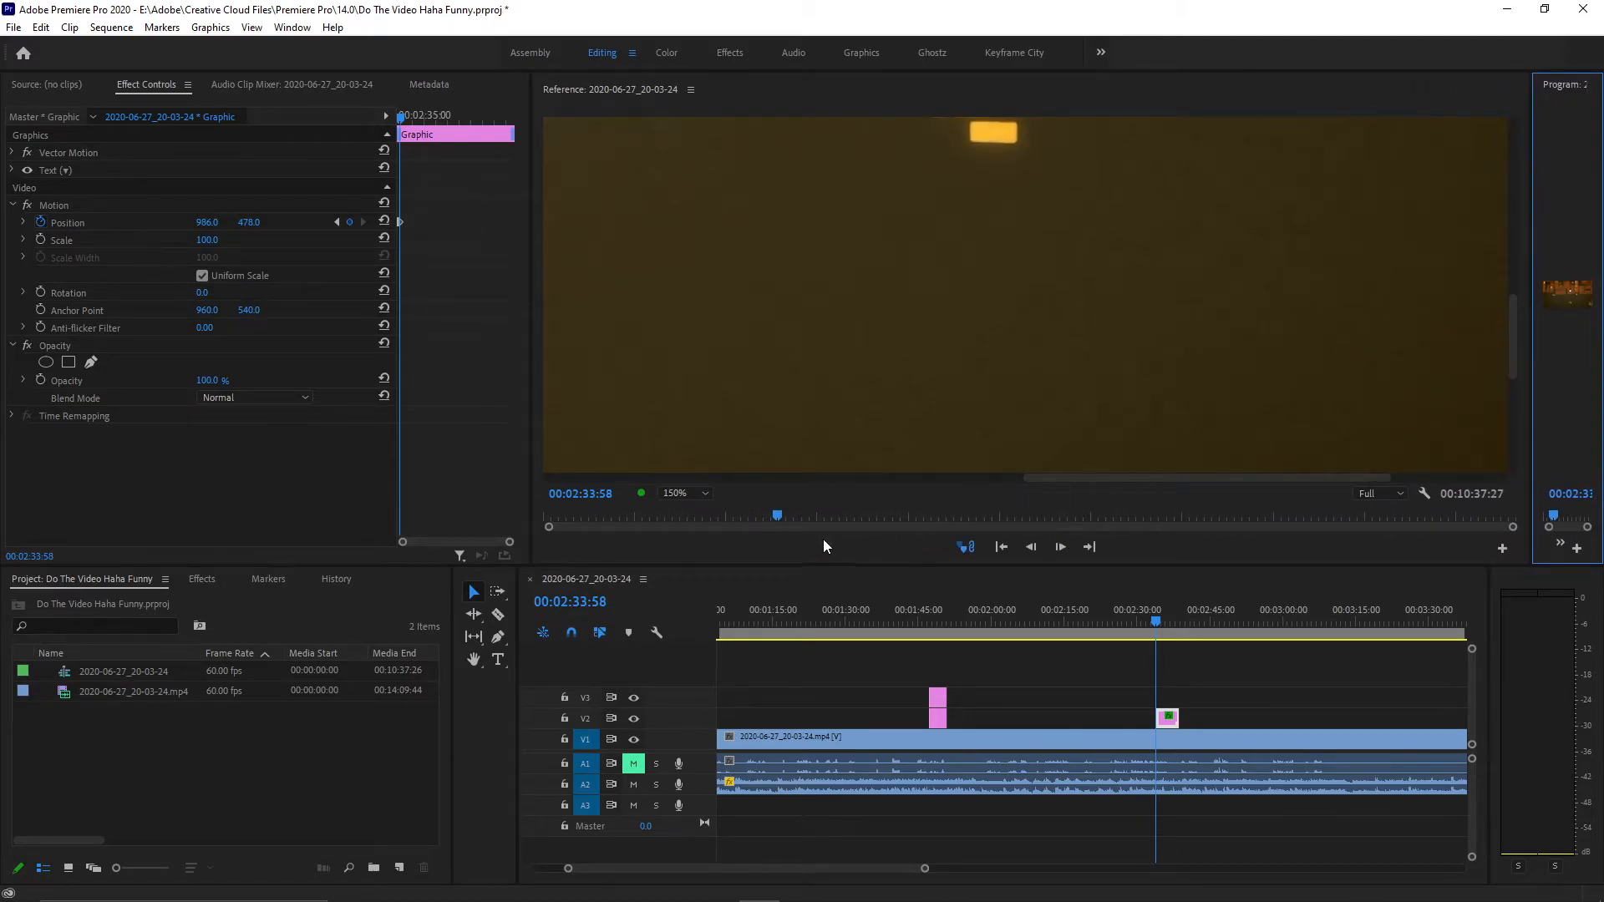
# Set the Reference Monitor's zoom level to 100% and bring the character with the triangle into view.
pyautogui.click(674, 494)
pyautogui.click(690, 605)
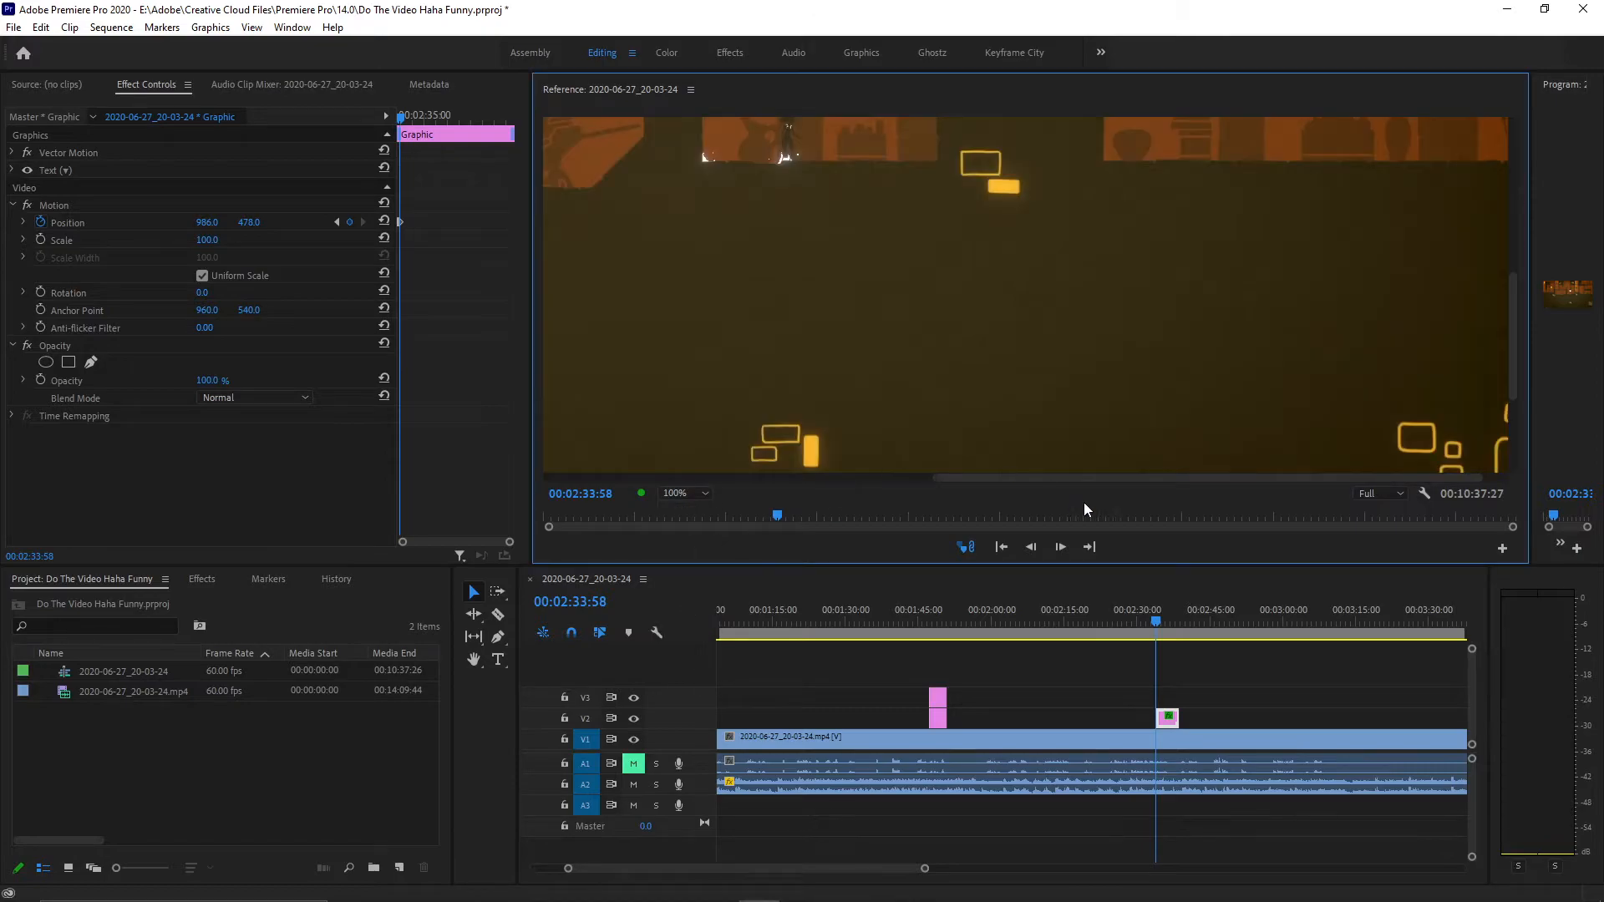
pyautogui.moveTo(1510, 318); pyautogui.dragTo(1510, 250)
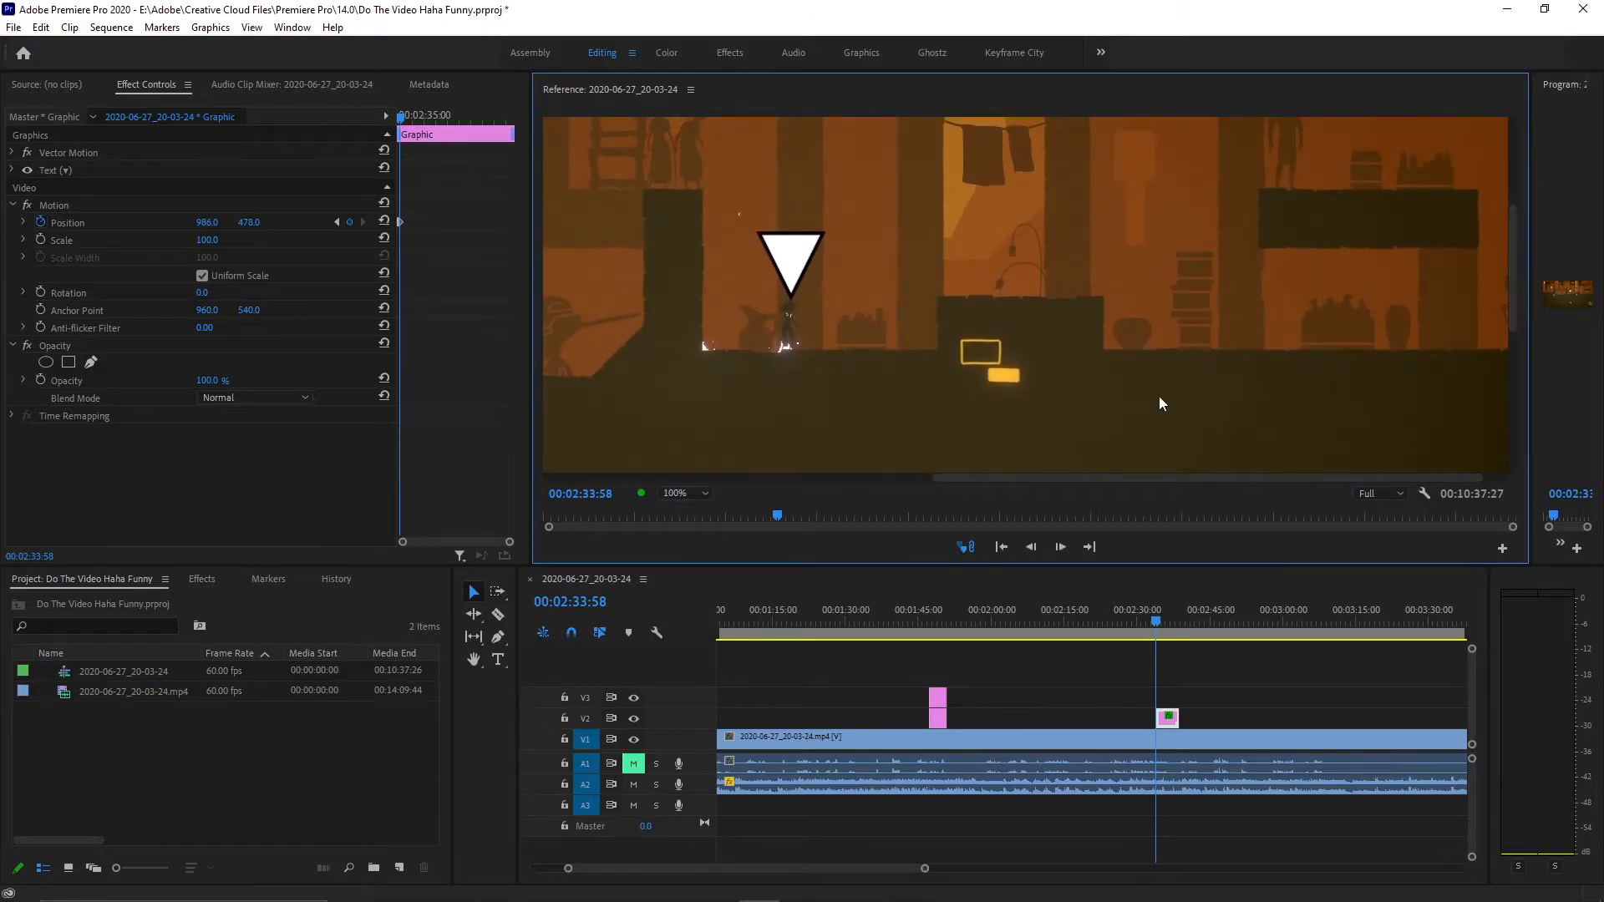
# Select the graphic's Motion effect, advance one frame to 00:02:33:59, and nudge the triangle right and up over the character.
pyautogui.click(103, 208)
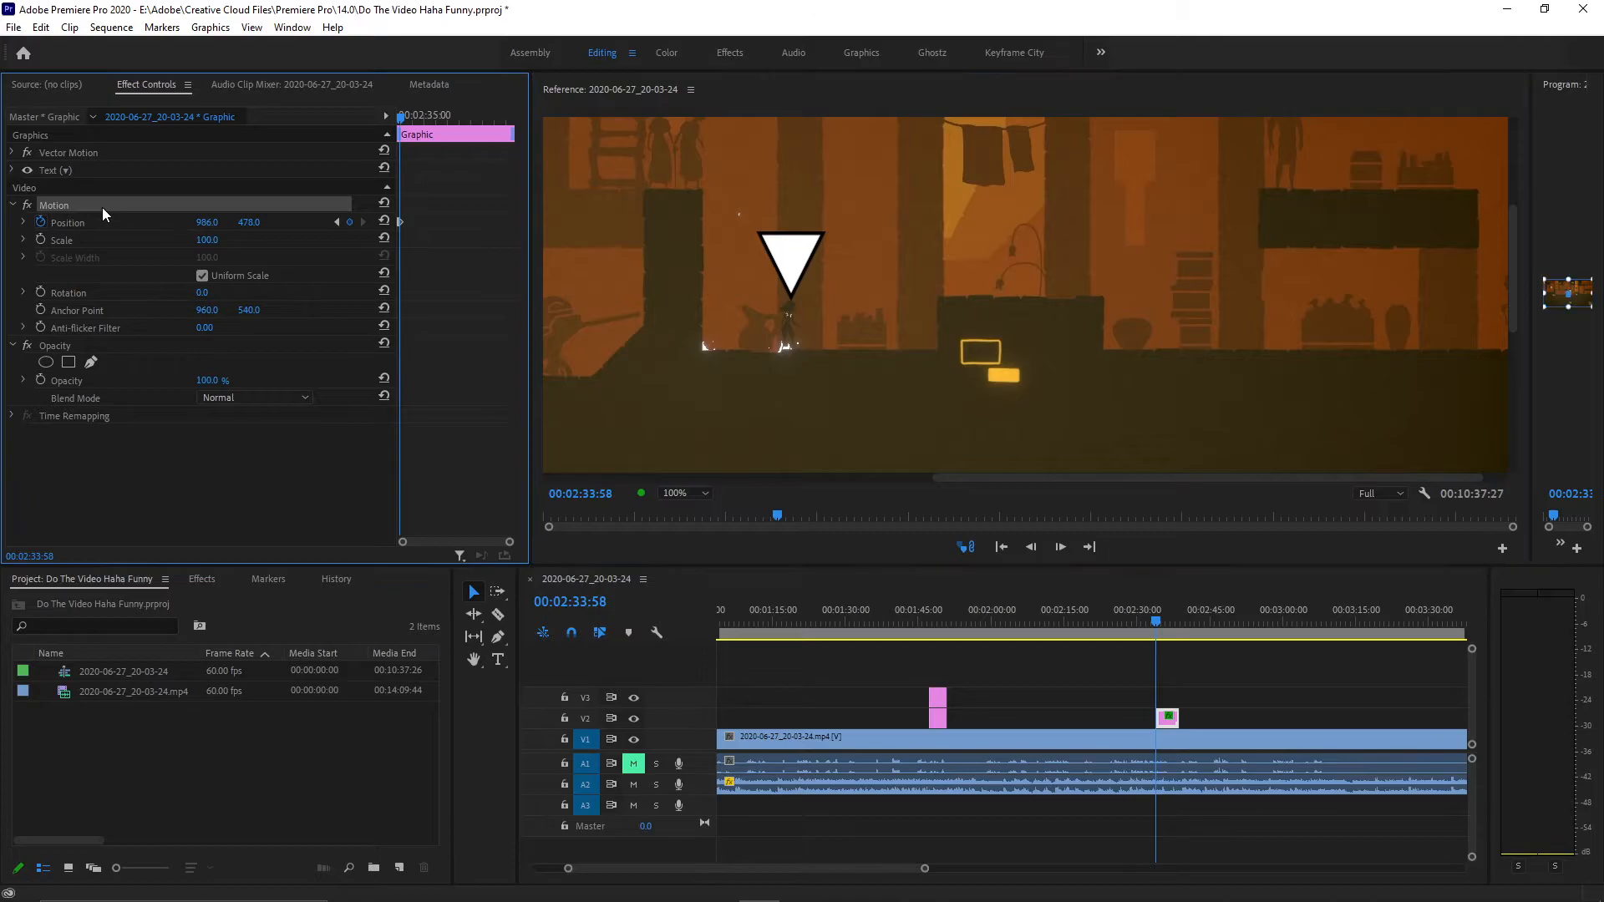
pyautogui.click(1557, 298)
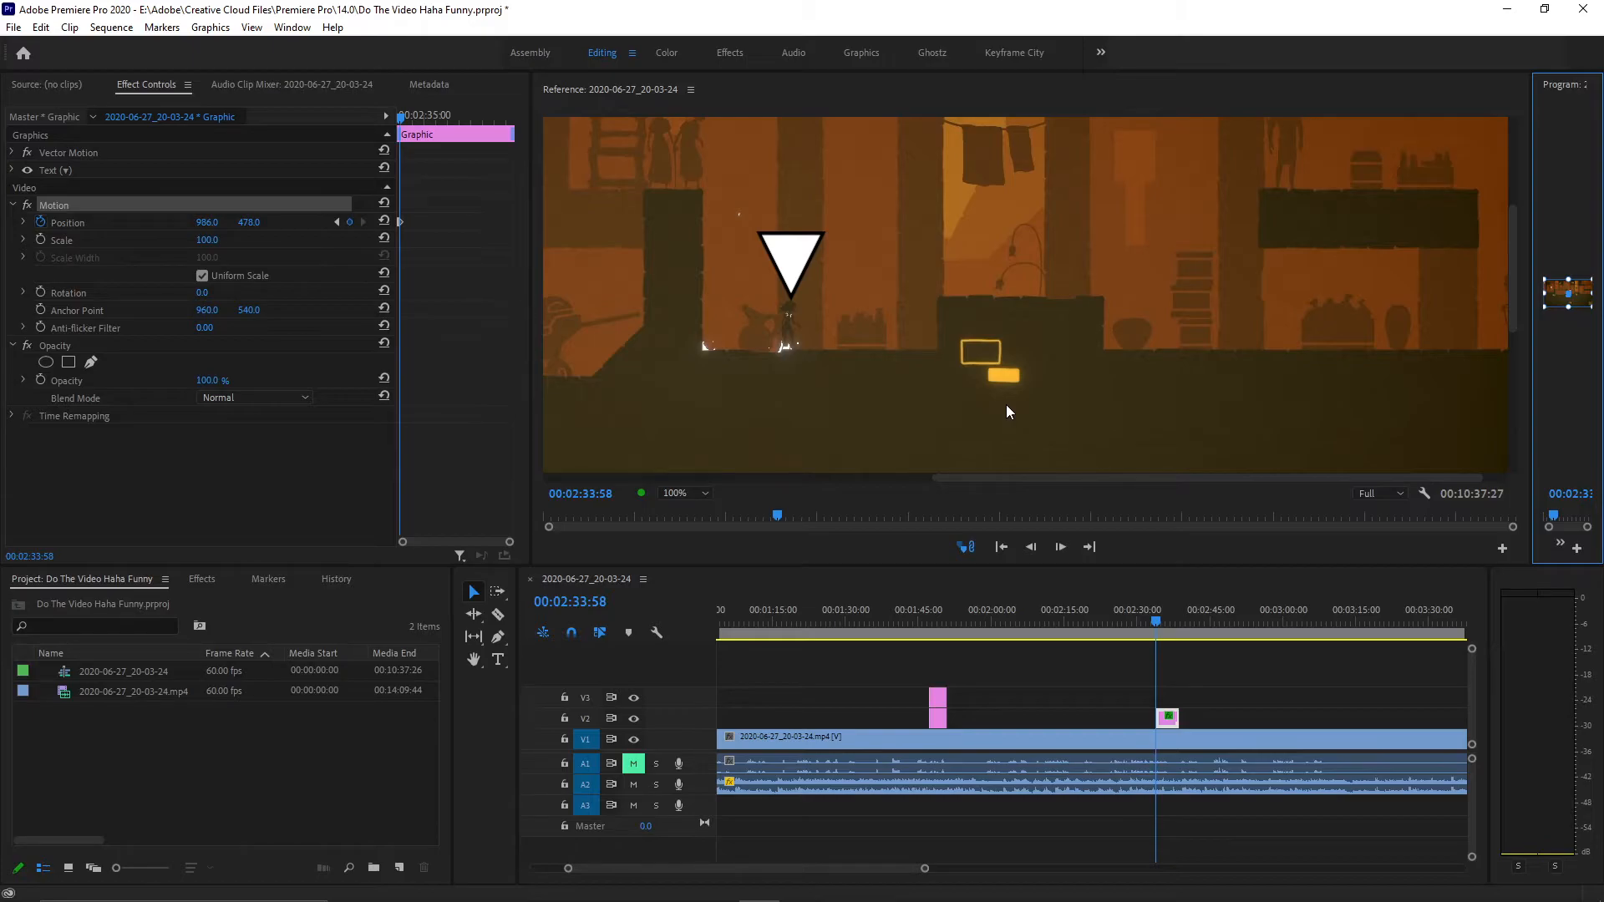
pyautogui.press('Right')
pyautogui.hotkey('alt', 'Right')
pyautogui.hotkey('alt', 'Right')
pyautogui.hotkey('alt', 'Right')
pyautogui.hotkey('alt', 'Right')
pyautogui.hotkey('alt', 'Up')
pyautogui.hotkey('alt', 'Left')
# Advance two frames to 00:02:34:01, nudging the triangle on each frame to reach Position 991.0, 473.0.
pyautogui.press('Right')
pyautogui.hotkey('alt', 'Right')
pyautogui.hotkey('alt', 'Right')
pyautogui.hotkey('alt', 'Up')
pyautogui.hotkey('alt', 'Up')
pyautogui.hotkey('alt', 'Up')
pyautogui.hotkey('alt', 'Right')
pyautogui.press('Right')
pyautogui.hotkey('alt', 'Right')
pyautogui.hotkey('alt', 'Right')
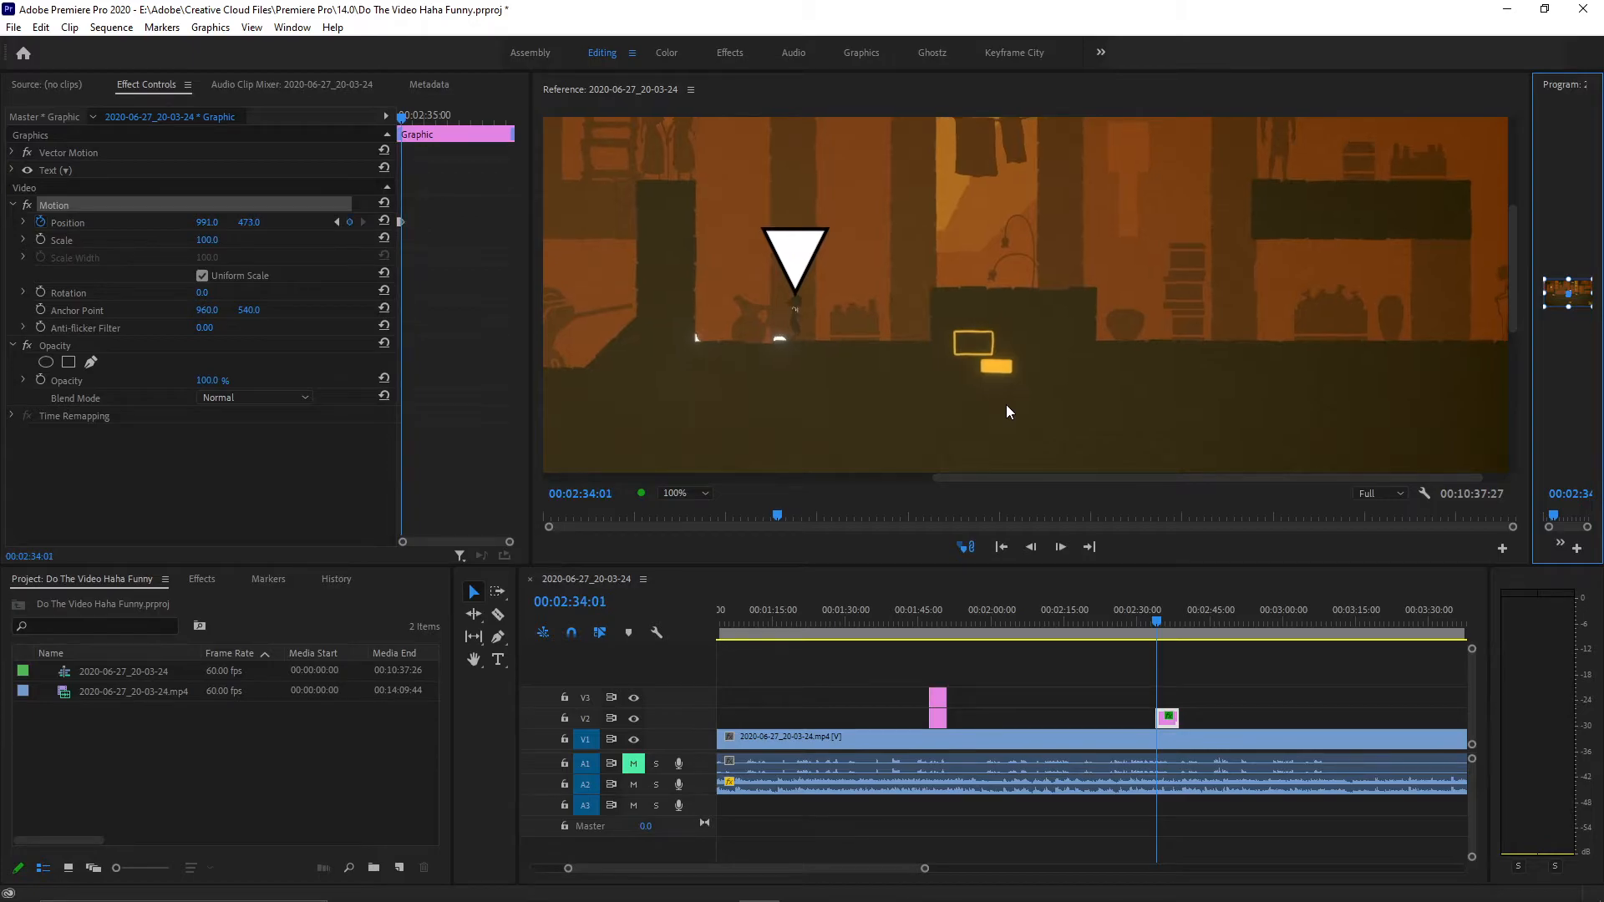
pyautogui.hotkey('alt', 'Right')
# Advance one frame to 00:02:34:02 and nudge the triangle to Position 995.0, 470.0 above the character.
pyautogui.press('Right')
pyautogui.hotkey('alt', 'Up')
pyautogui.hotkey('alt', 'Up')
pyautogui.hotkey('alt', 'Up')
pyautogui.hotkey('alt', 'Up')
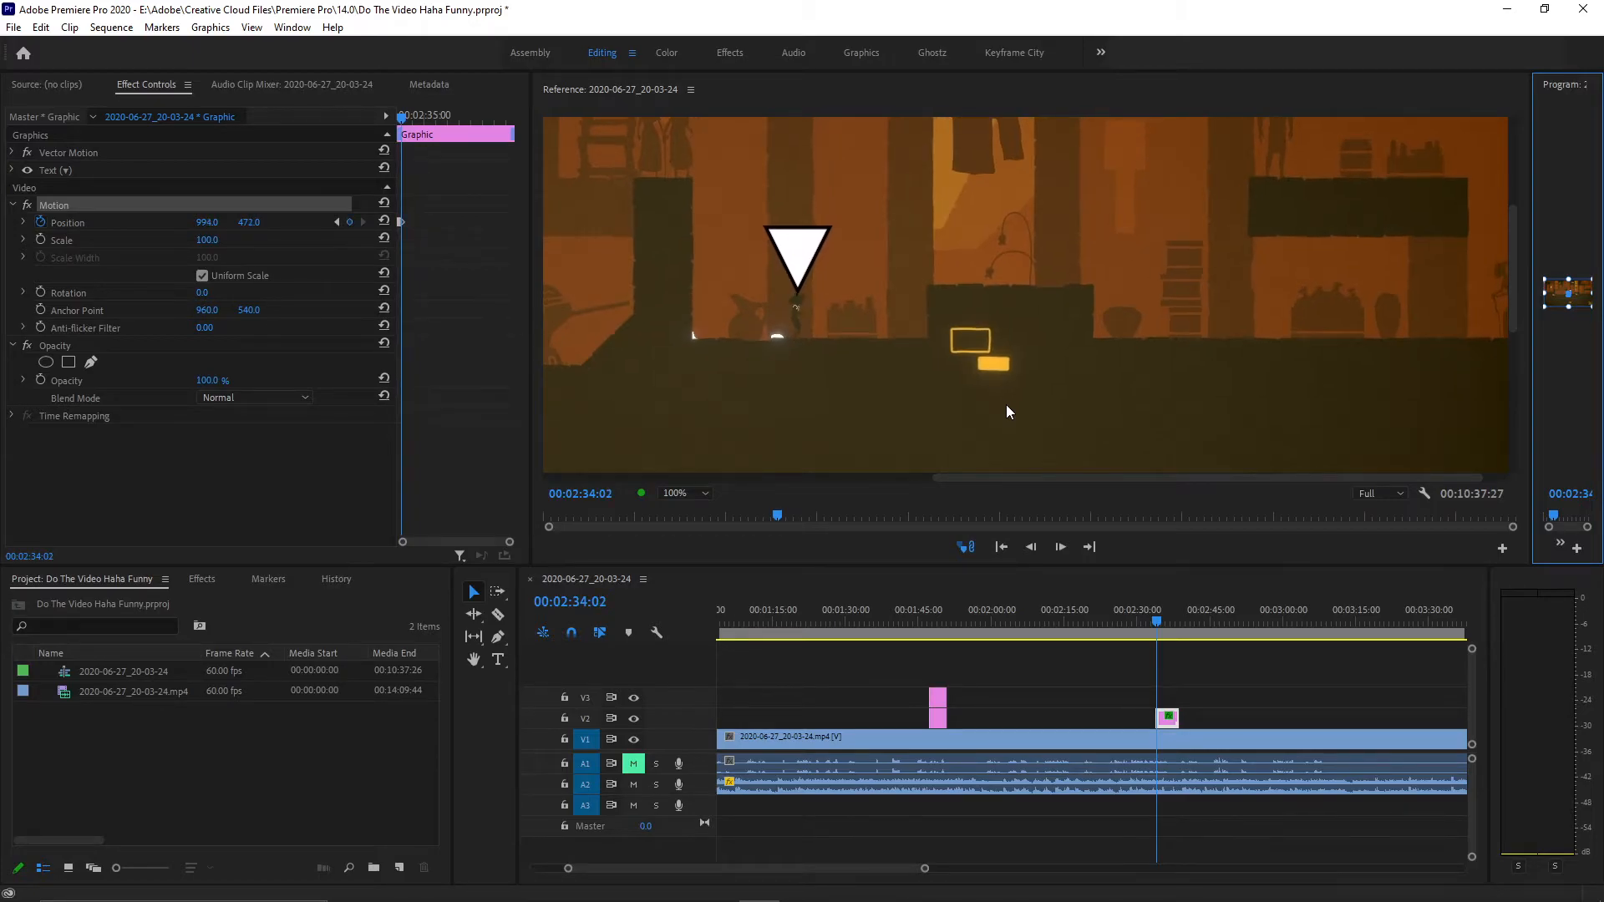
pyautogui.hotkey('alt', 'Right')
# Keep tracking frame by frame, placing the triangle at Position 995.0, 469.0 on 00:02:34:03 and 995.0, 468.0 by 00:02:34:05.
pyautogui.press('Right')
pyautogui.hotkey('alt', 'Right')
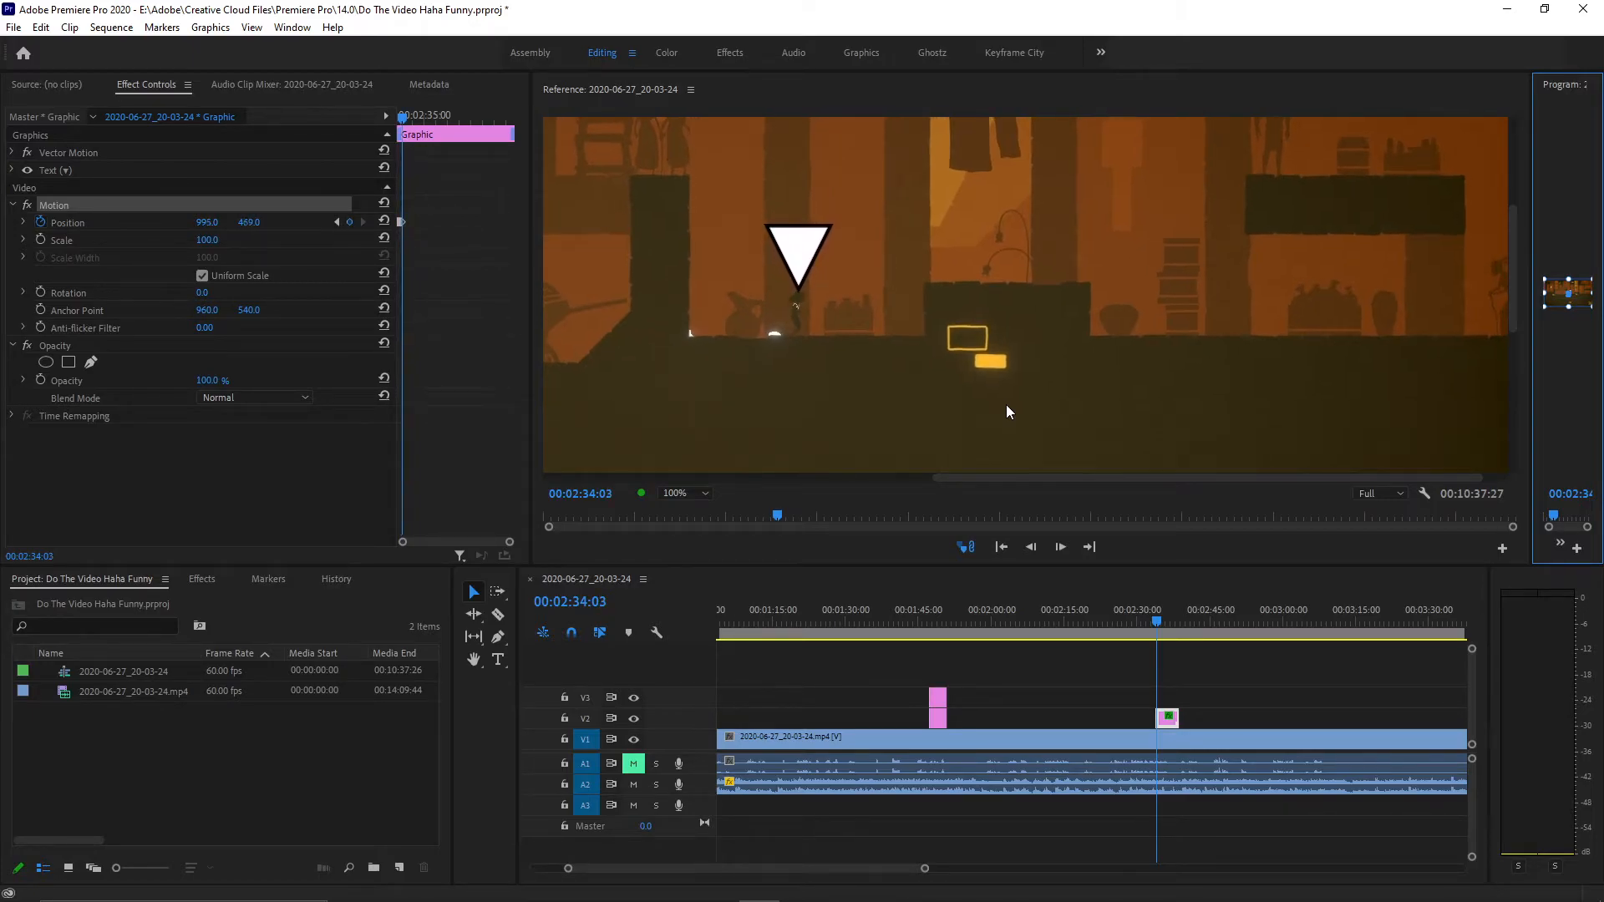
pyautogui.hotkey('alt', 'Left')
pyautogui.hotkey('alt', 'Up')
pyautogui.hotkey('alt', 'Up')
pyautogui.press('Right')
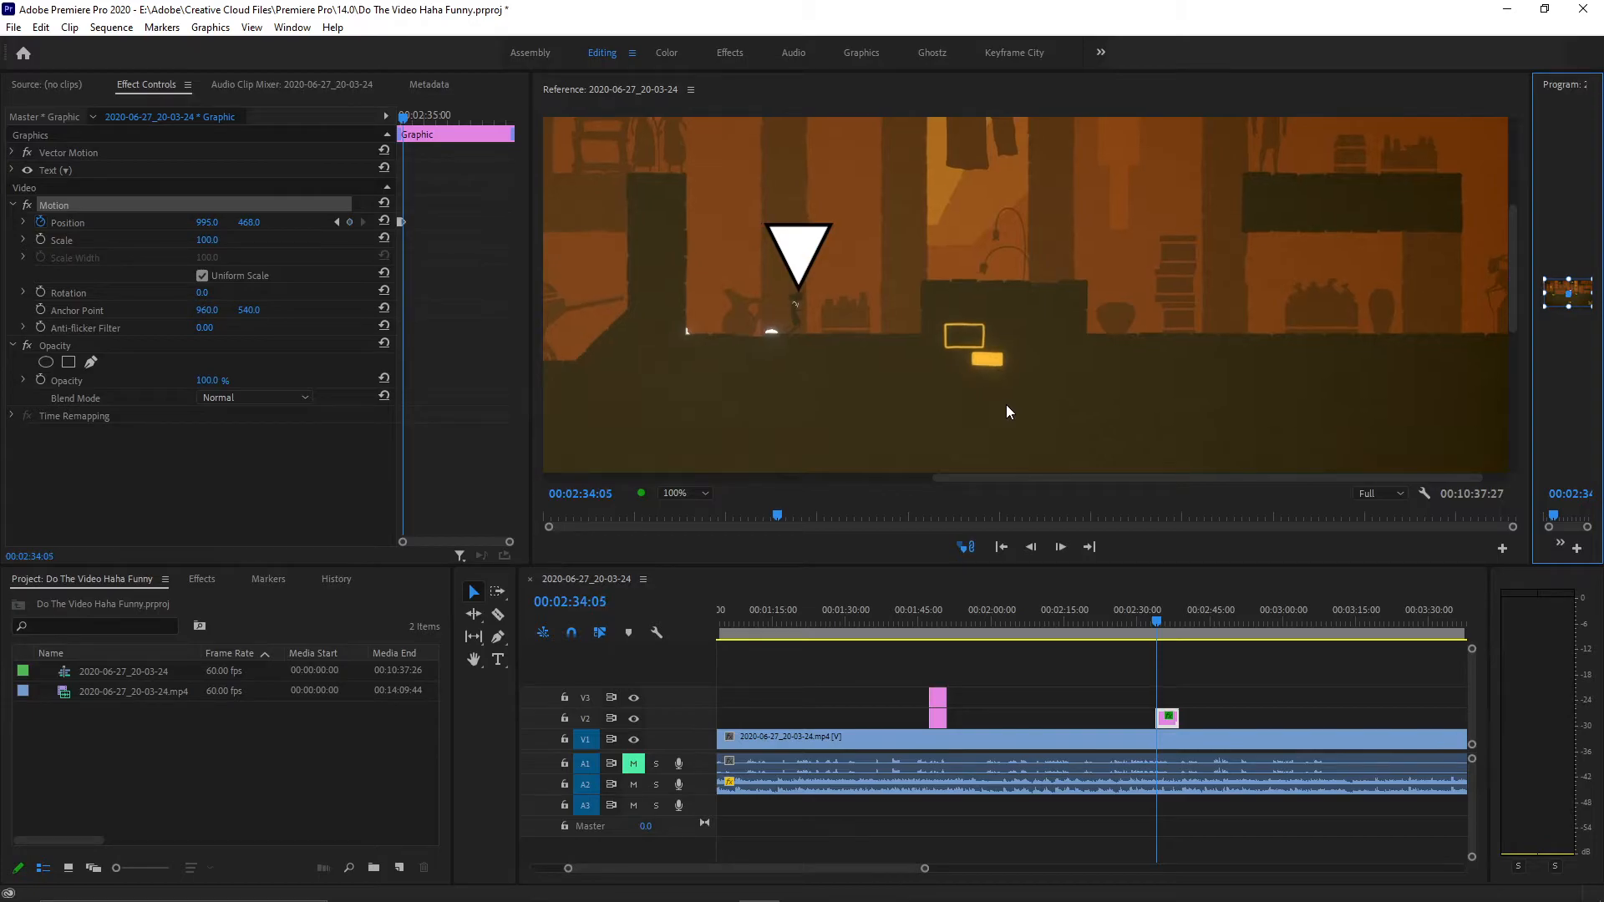
pyautogui.hotkey('alt', 'Up')
pyautogui.press('space')
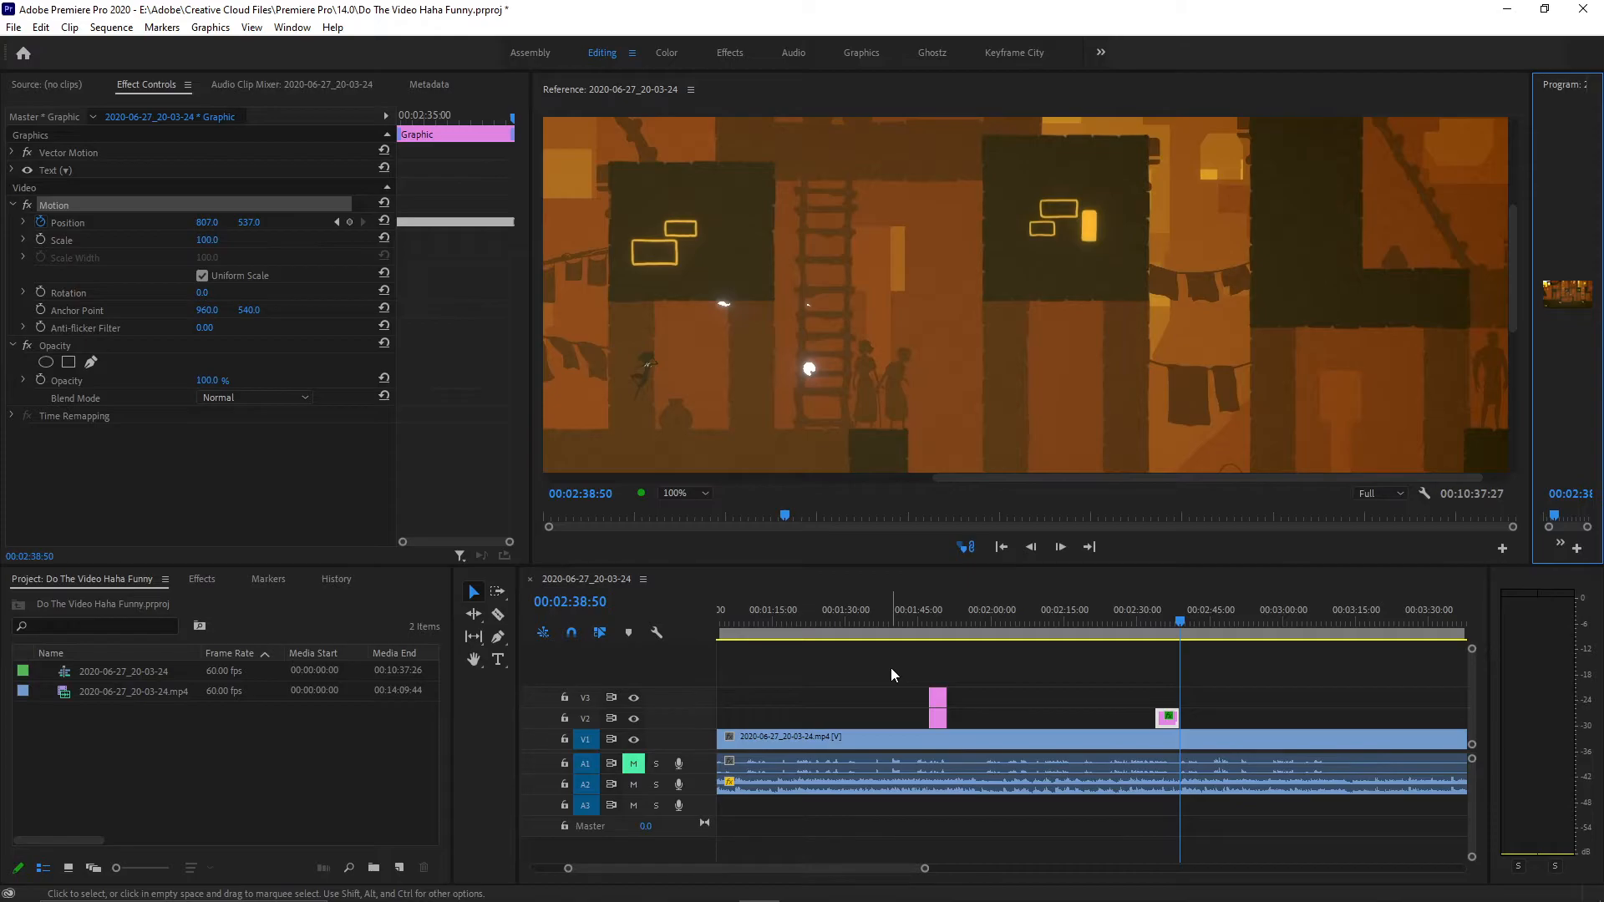
# Close the Reference Monitor and widen the Program monitor to fill the freed space.
pyautogui.moveTo(1177, 611); pyautogui.dragTo(1154, 620)
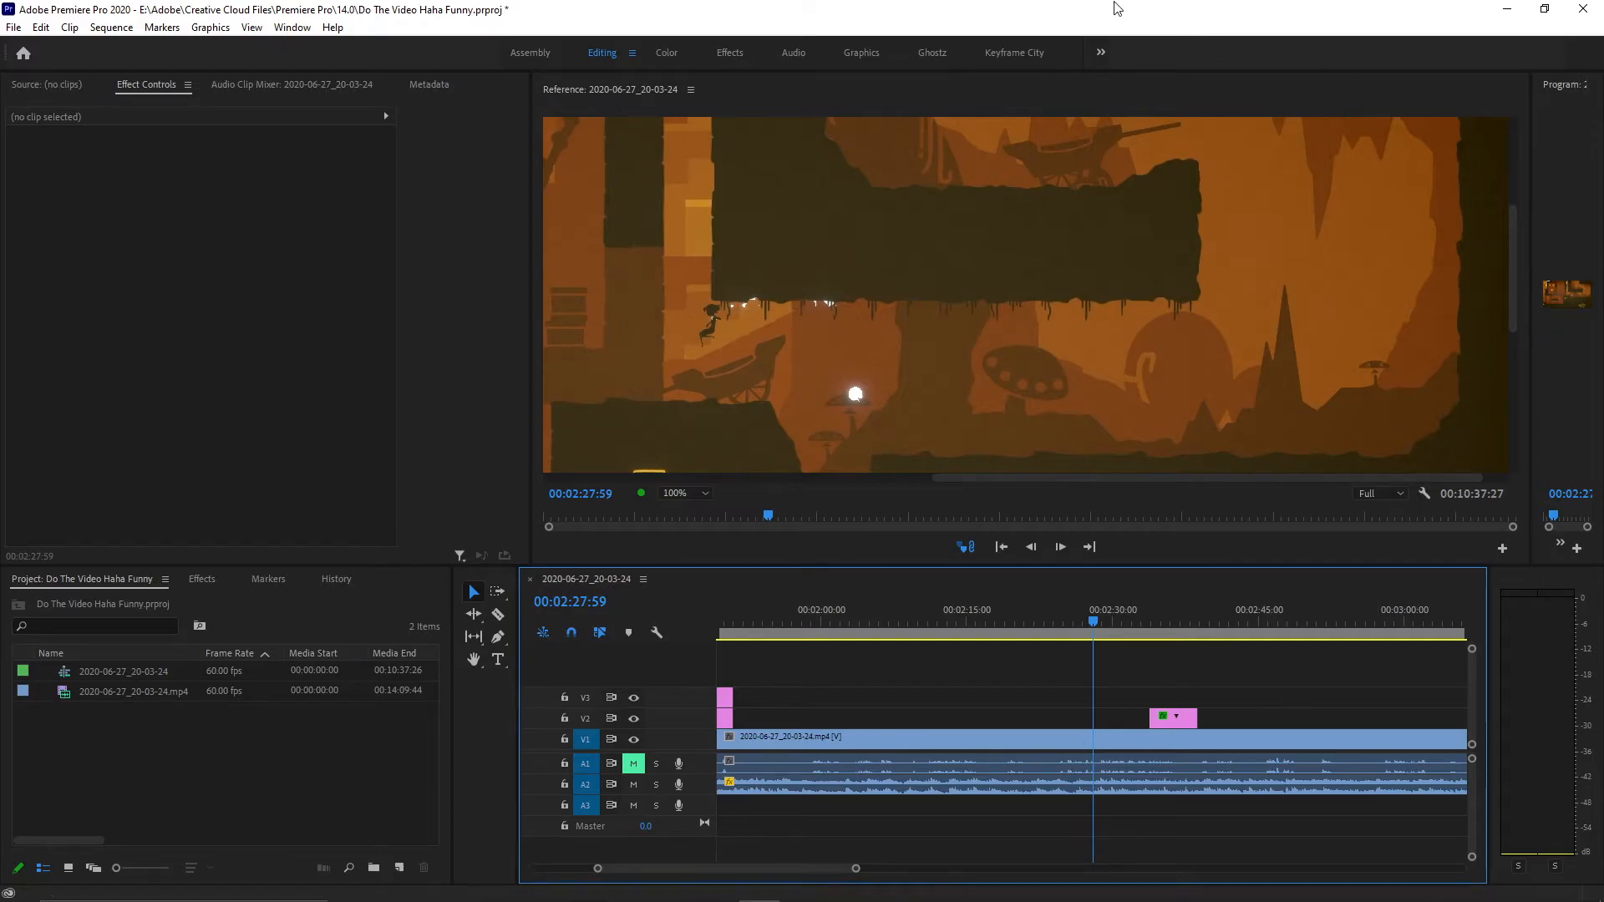
pyautogui.click(690, 89)
pyautogui.click(735, 95)
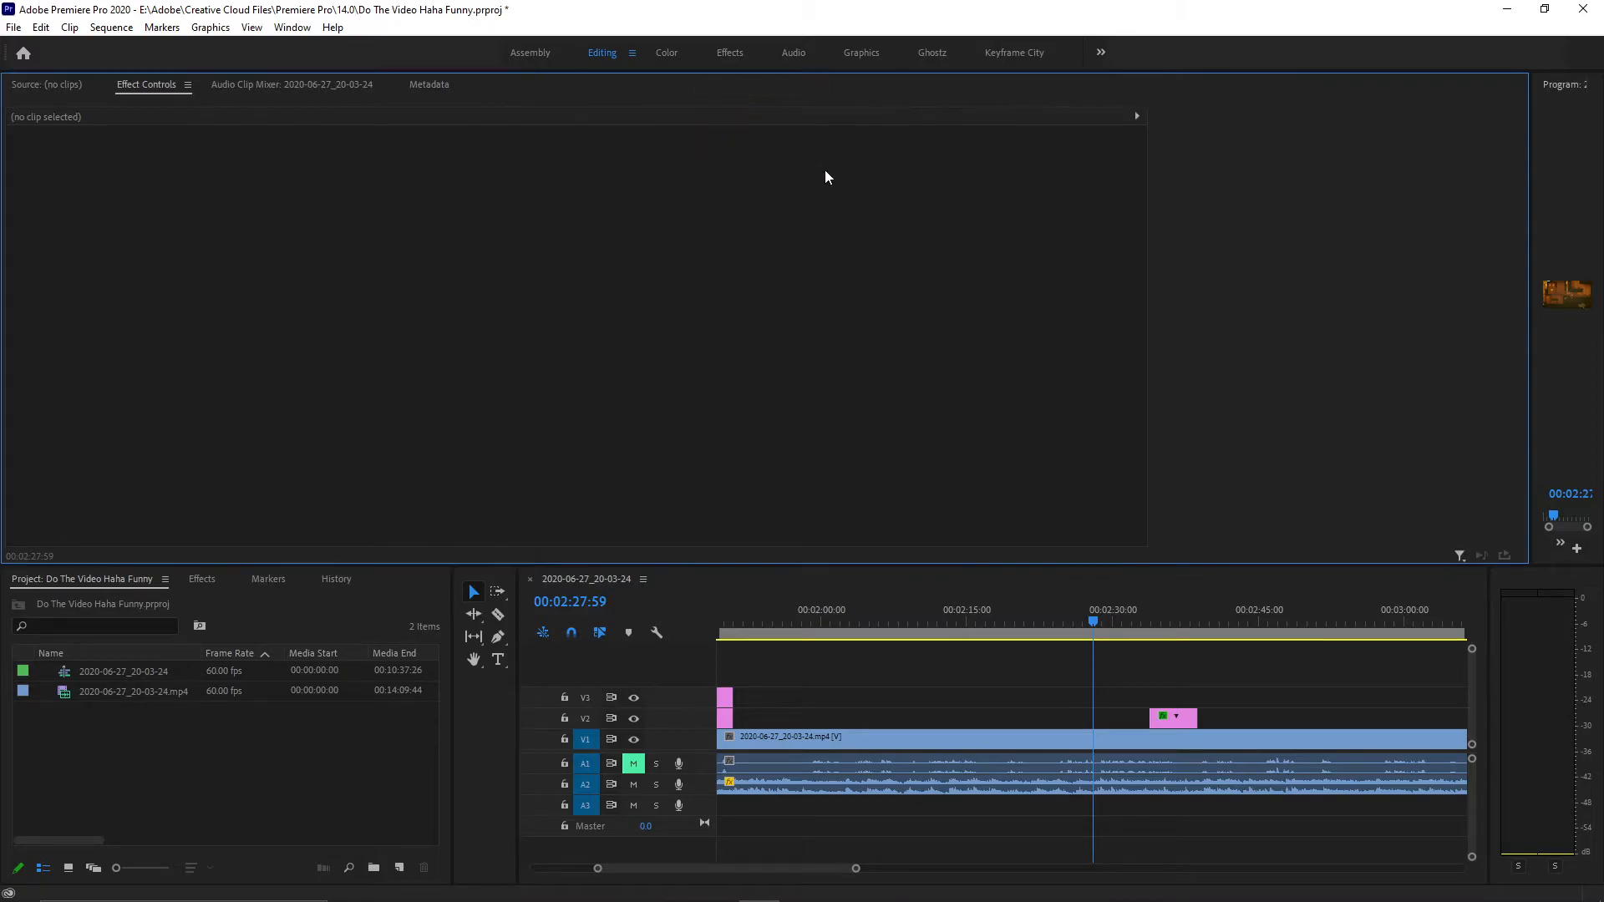
pyautogui.moveTo(1527, 327); pyautogui.dragTo(626, 409)
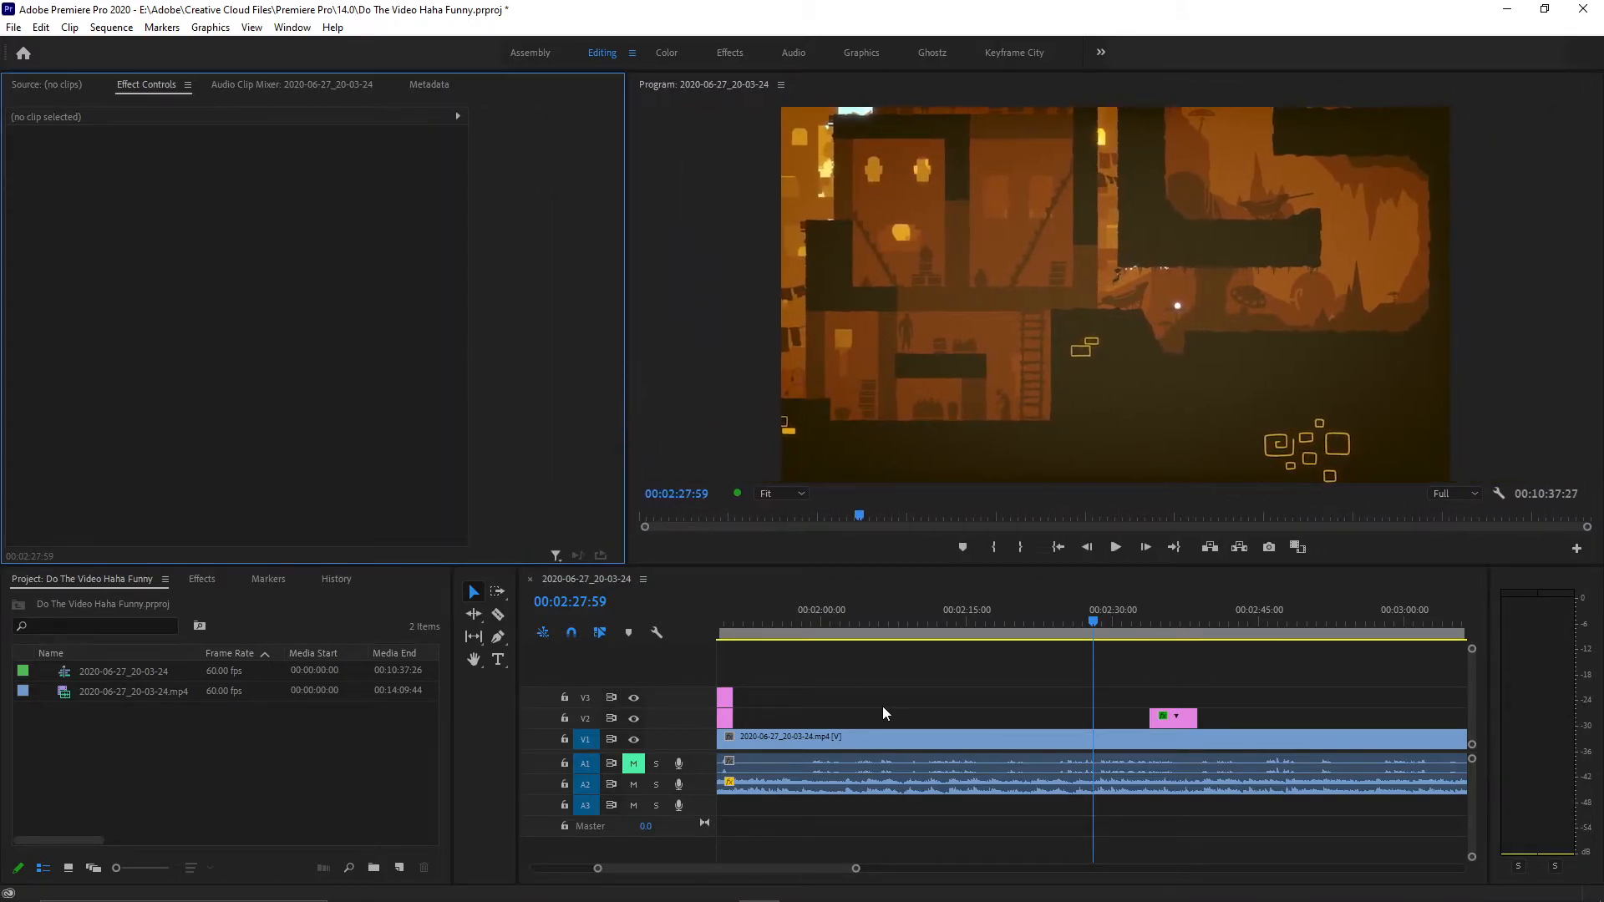
# Move the playhead to 00:02:33:29, just before the graphic clip, and set the Program monitor's zoom level to 100%.
pyautogui.click(1132, 609)
pyautogui.moveTo(1133, 604); pyautogui.dragTo(1149, 599)
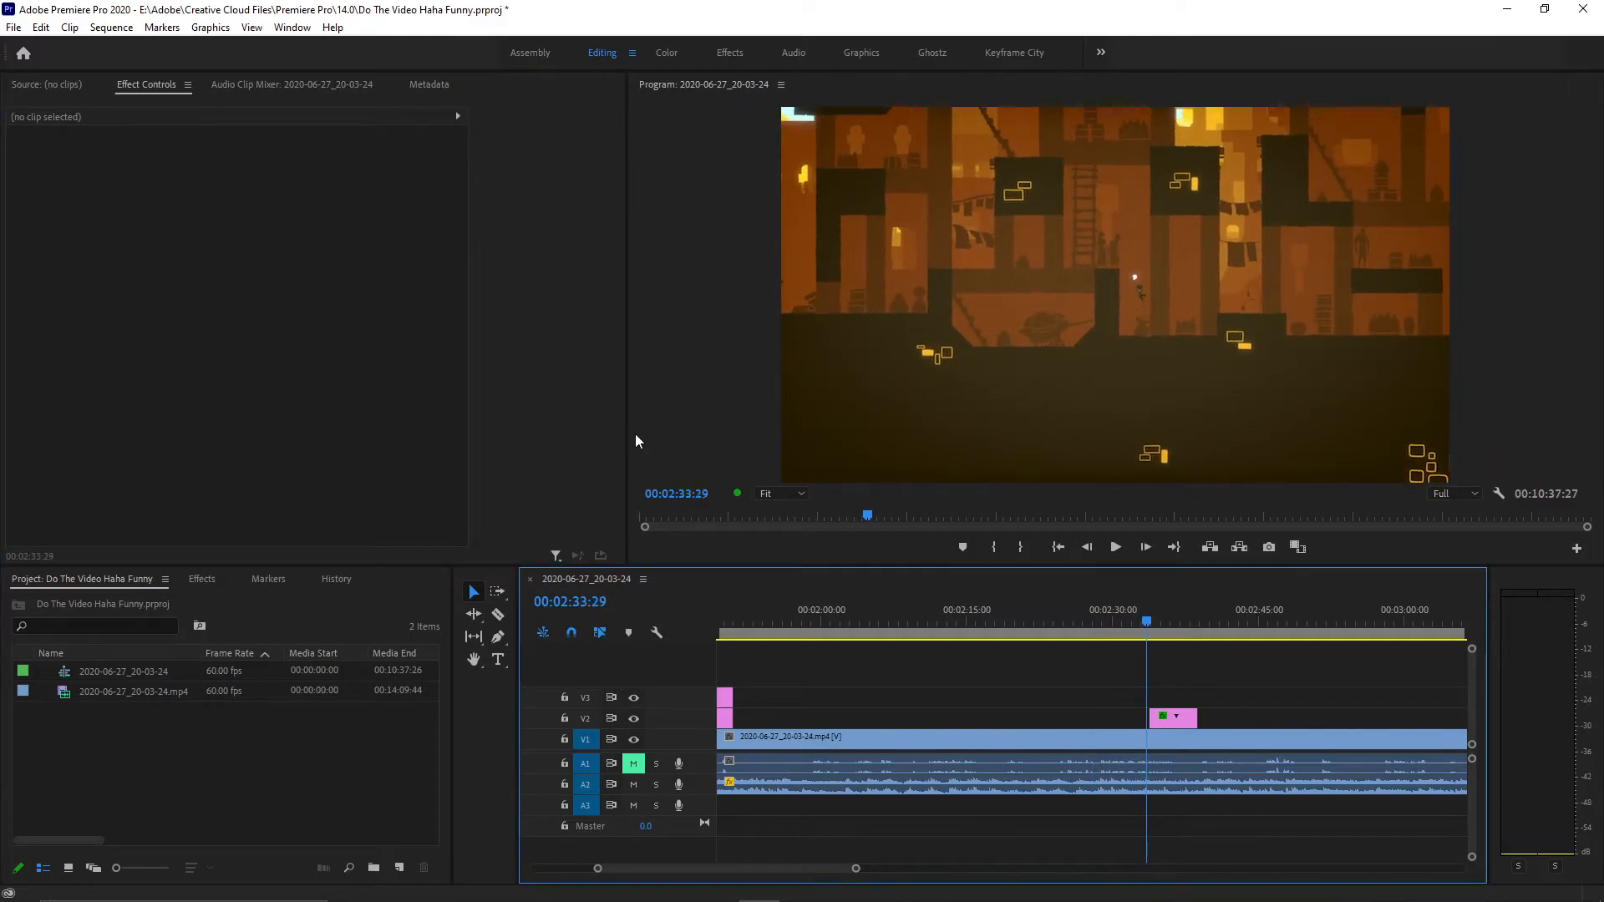
pyautogui.click(770, 494)
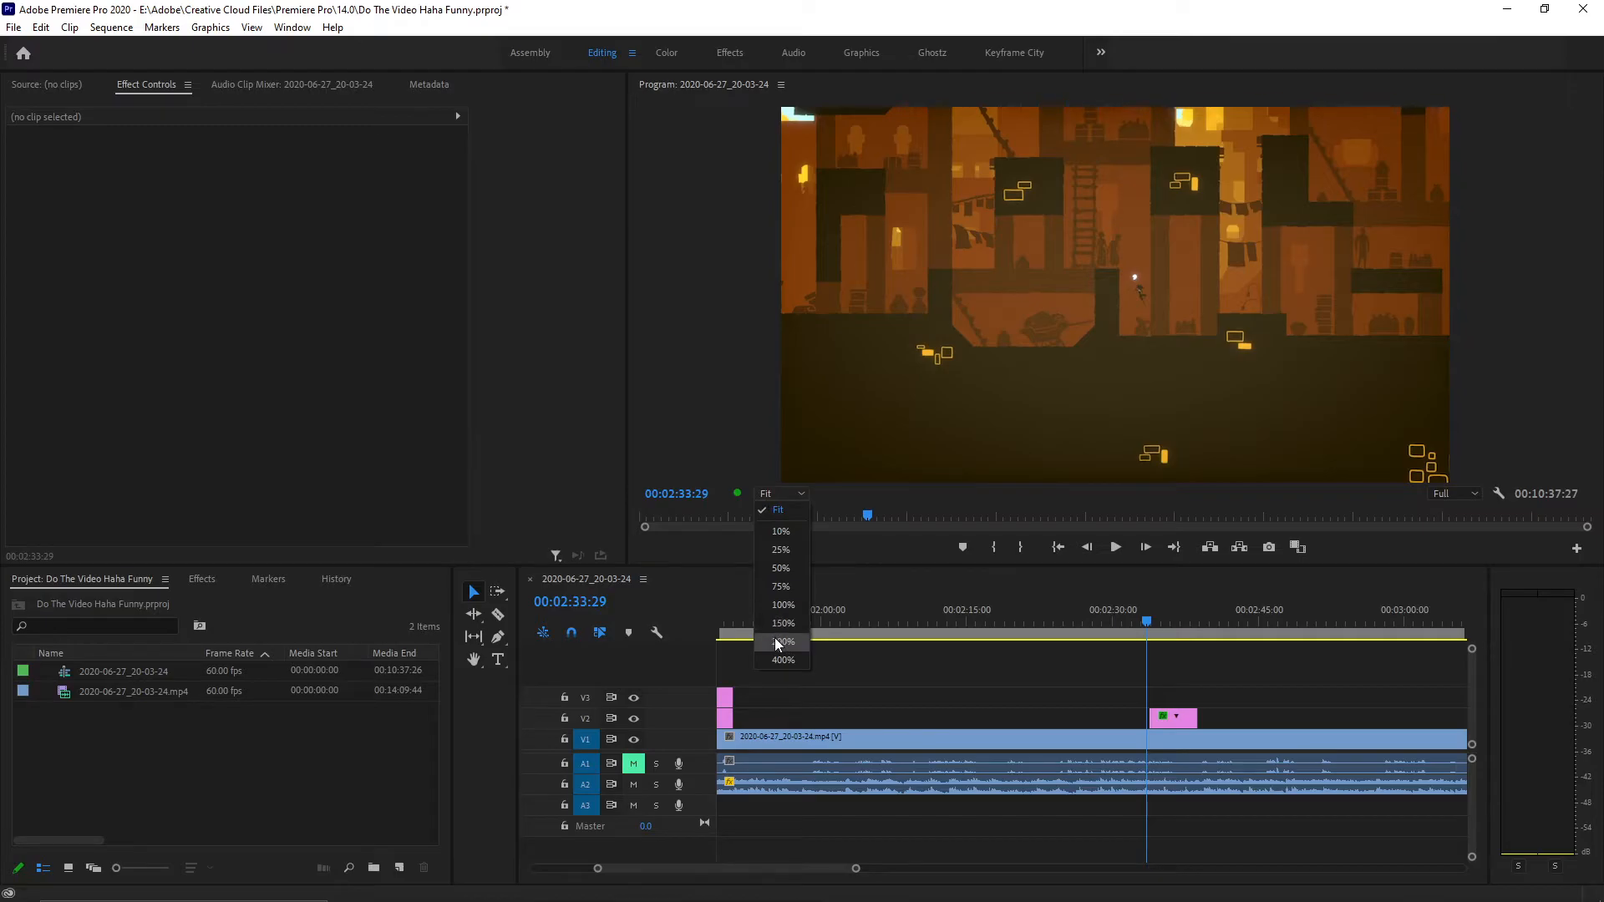
pyautogui.click(775, 640)
pyautogui.click(789, 495)
pyautogui.click(791, 607)
# Play the sequence from just before the graphic clip past its end to review the tracking at 100% zoom.
pyautogui.click(1149, 621)
pyautogui.press('Right')
pyautogui.press('Right')
pyautogui.press('Right')
pyautogui.press('Right')
pyautogui.press('Right')
pyautogui.press('Right')
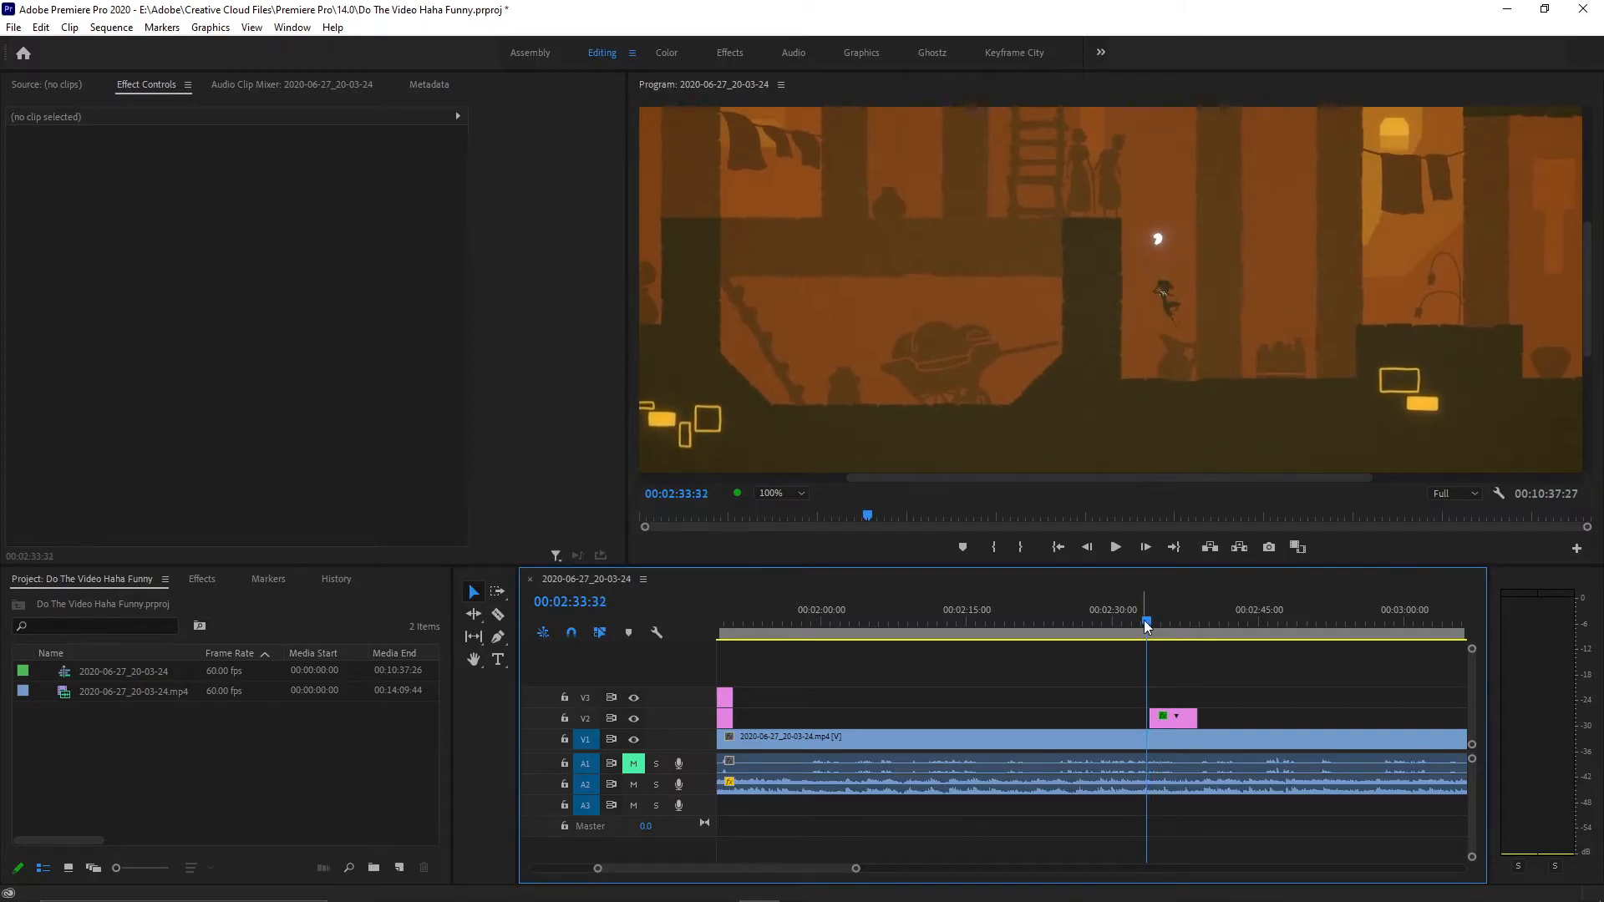
pyautogui.press('Left')
pyautogui.press('space')
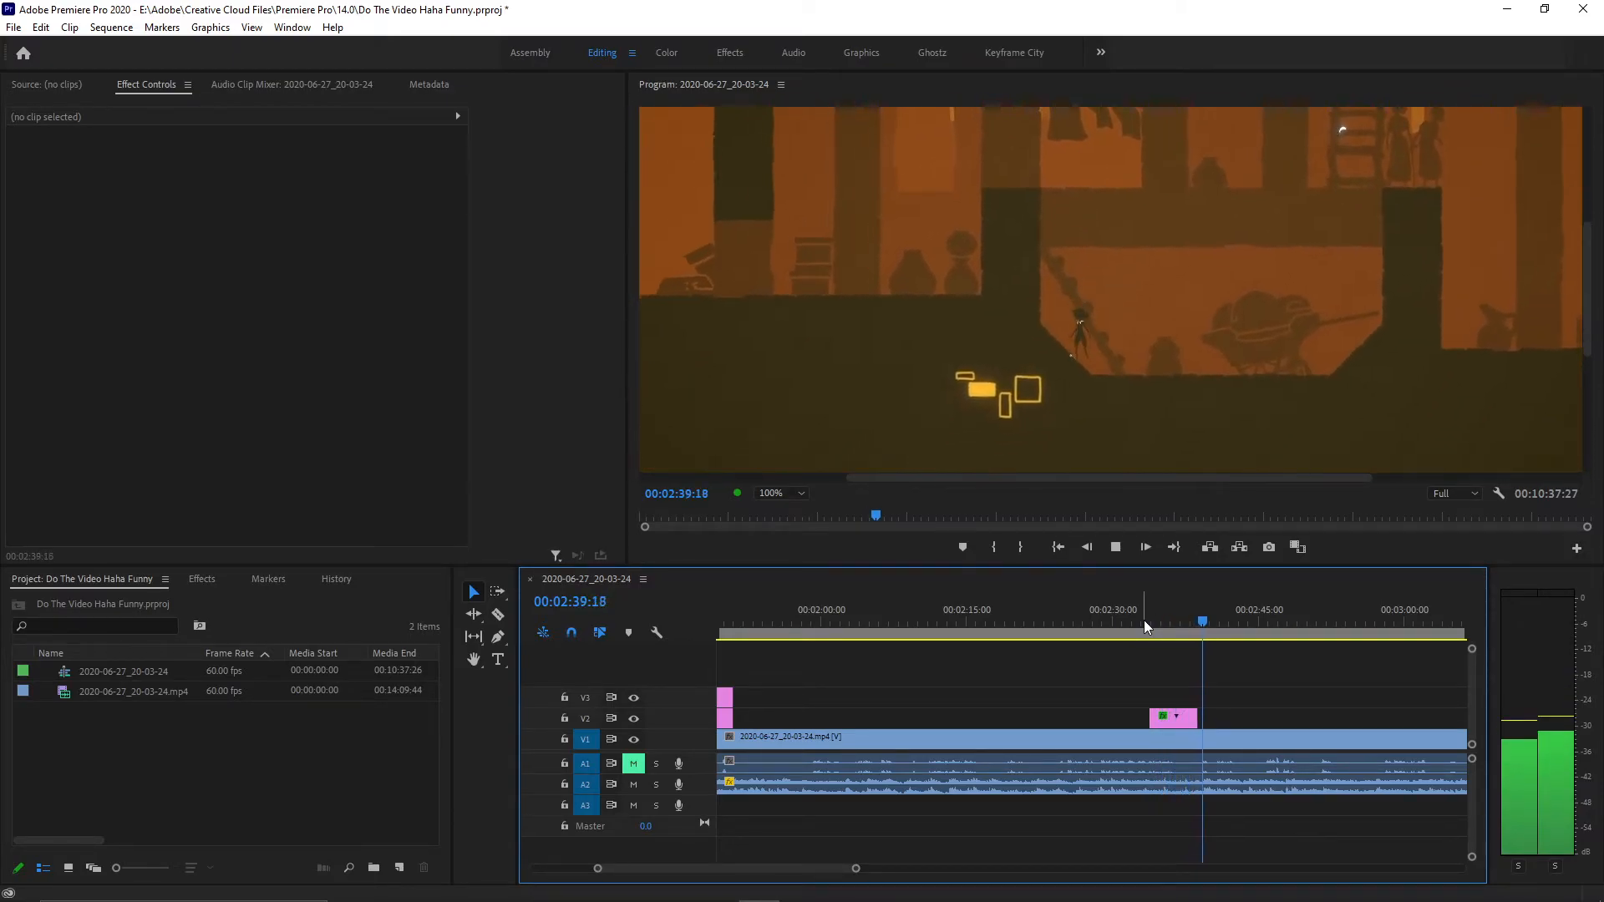
pyautogui.press('space')
# Move the playhead to 00:02:33:55, select the triangle graphic clip, and set the Program monitor's zoom level to 50%.
pyautogui.moveTo(1207, 620); pyautogui.dragTo(1151, 619)
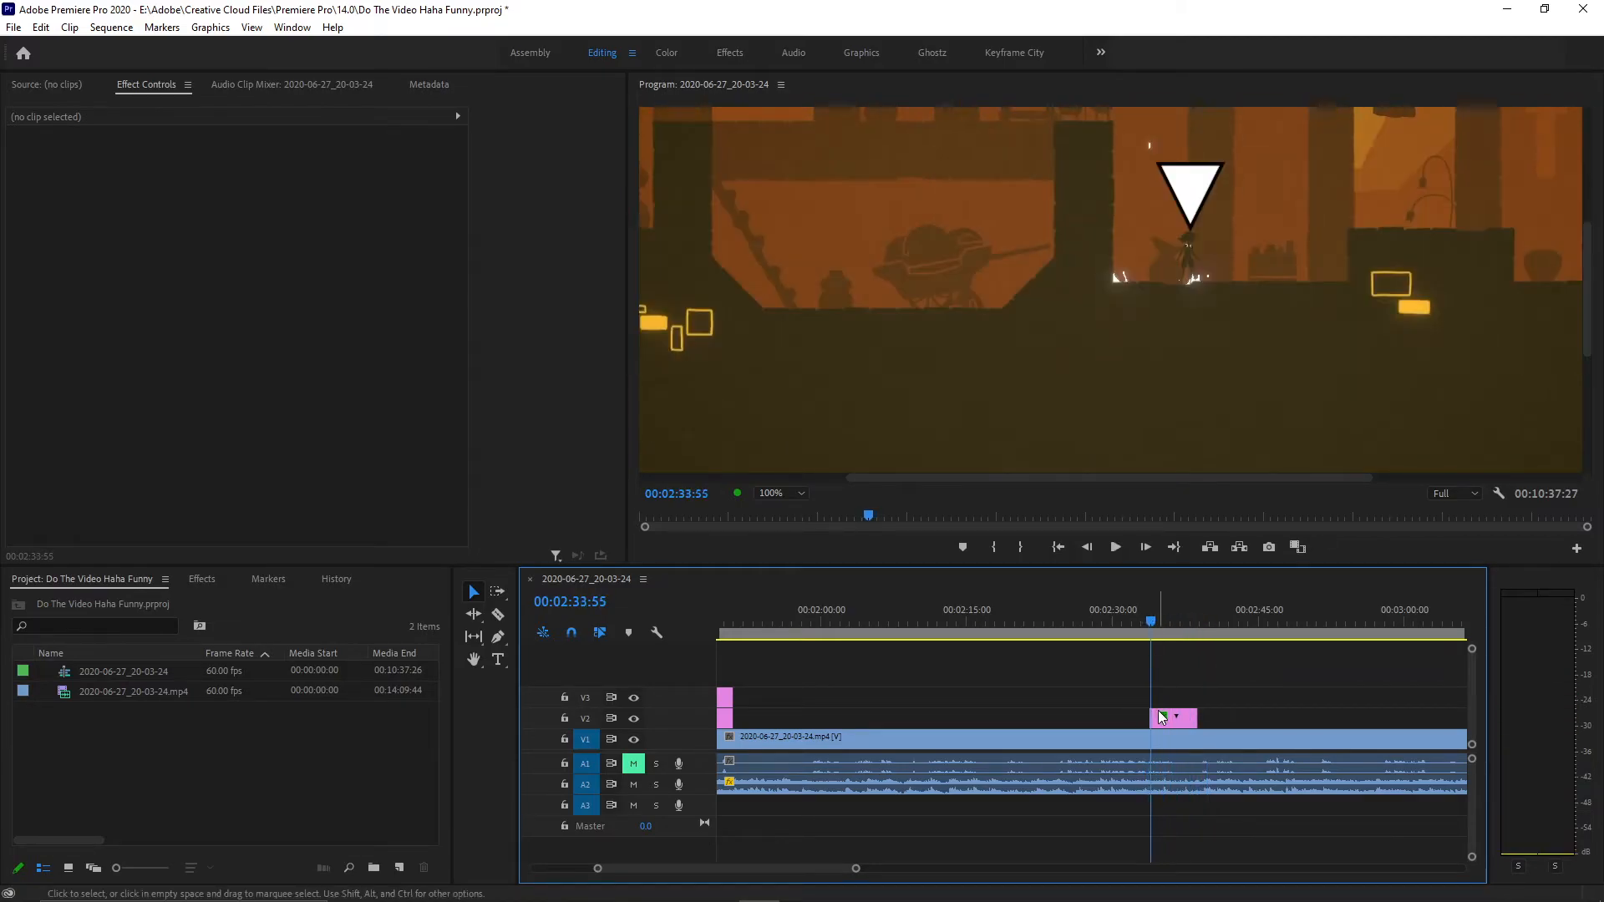
pyautogui.click(1161, 719)
pyautogui.click(760, 498)
pyautogui.click(783, 568)
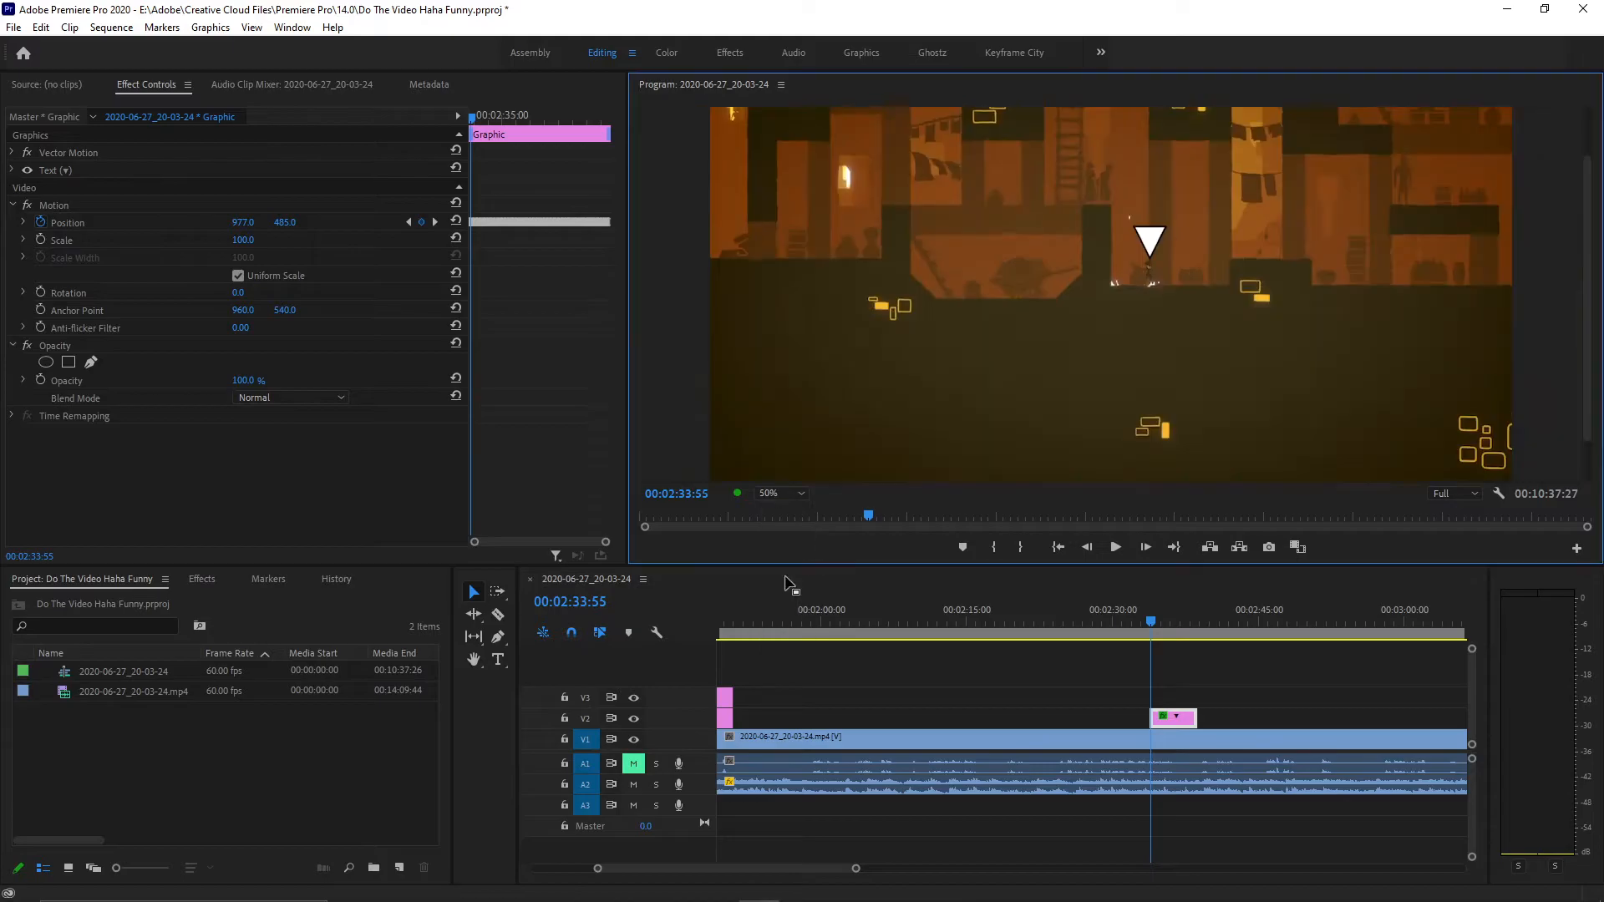
# Play the tracked section from 00:02:33:03 at 50% zoom and return the playhead to the clip's start at 00:02:33:50.
pyautogui.moveTo(1154, 622); pyautogui.dragTo(1144, 623)
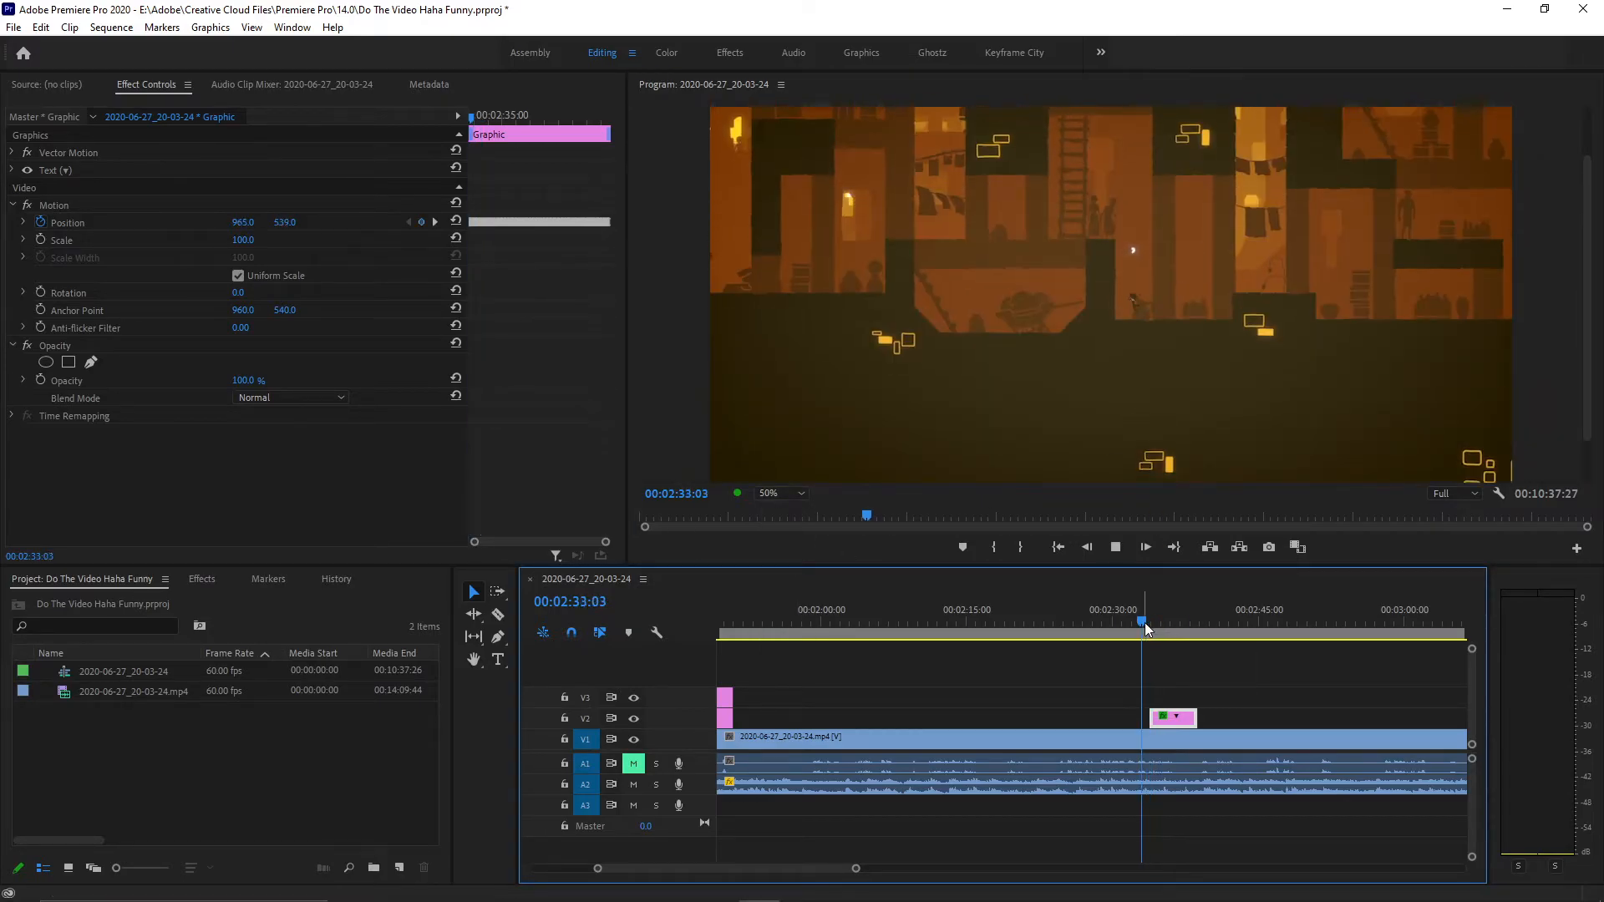
pyautogui.press('space')
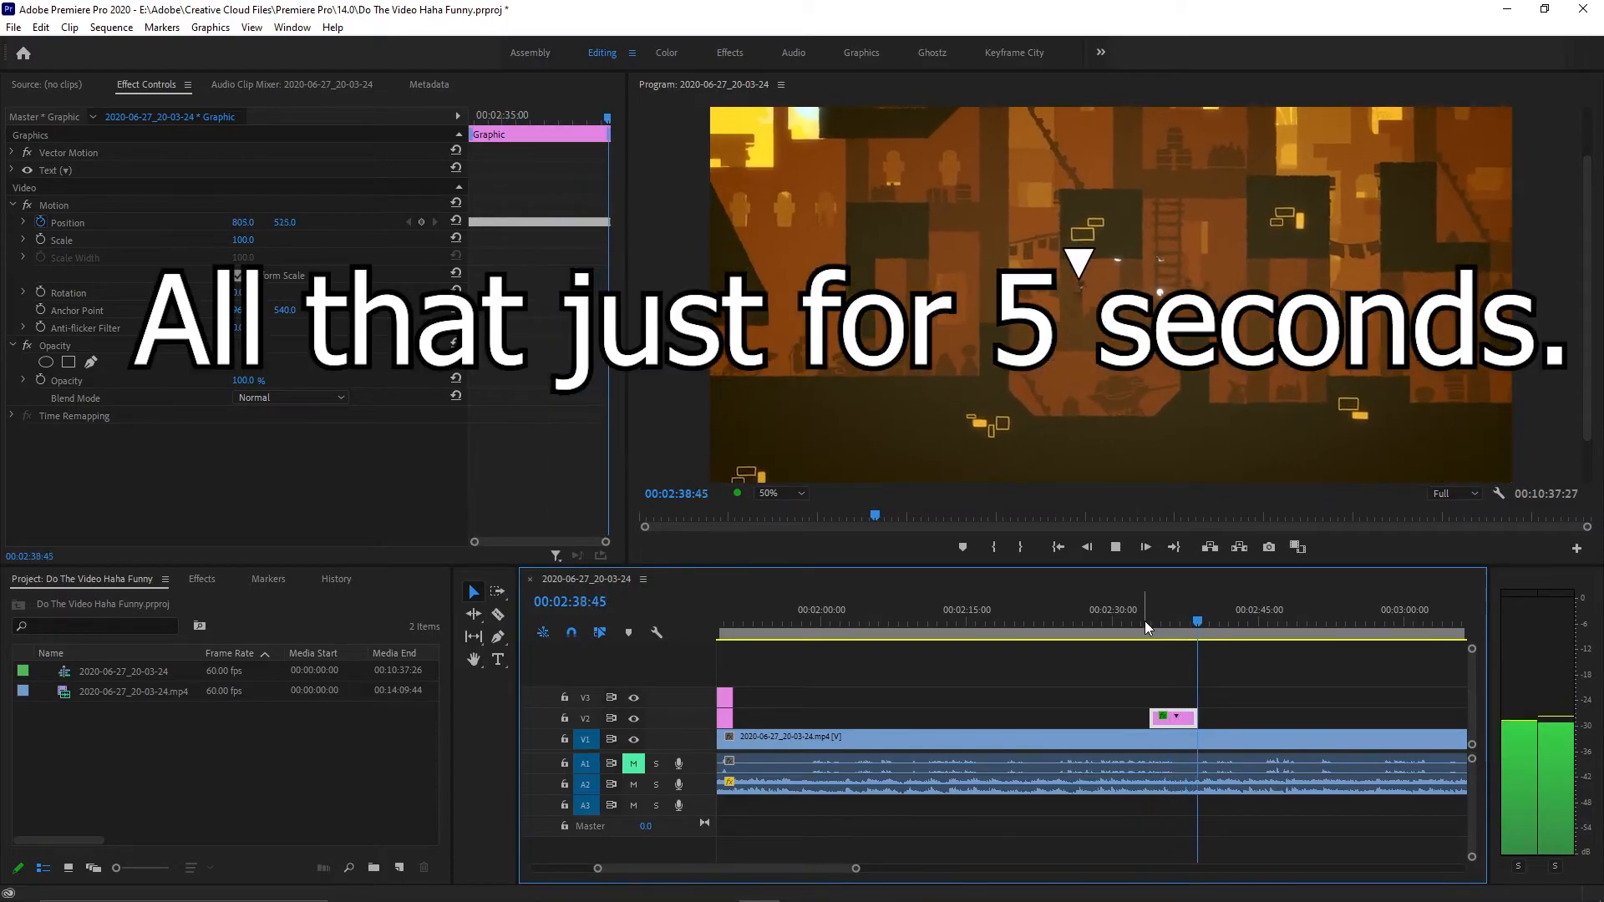
pyautogui.press('space')
pyautogui.moveTo(1202, 623); pyautogui.dragTo(1151, 620)
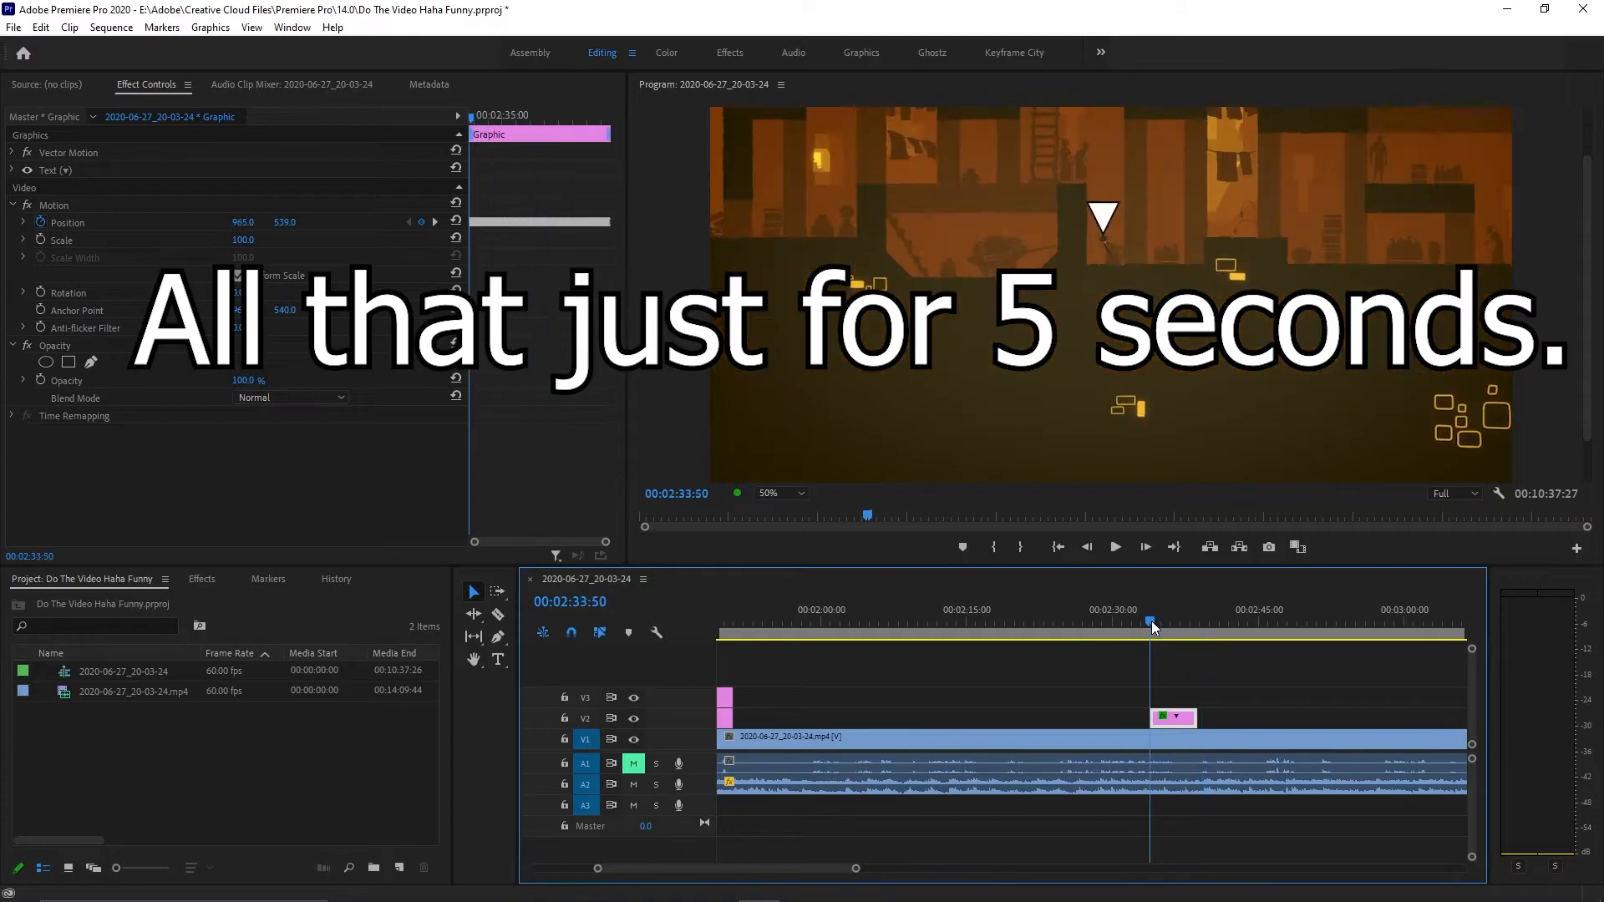
# Magnify the graphic's keyframe timeline and examine its Position keyframes frame by frame from 00:02:33:50 to 00:02:34:02.
pyautogui.click(549, 168)
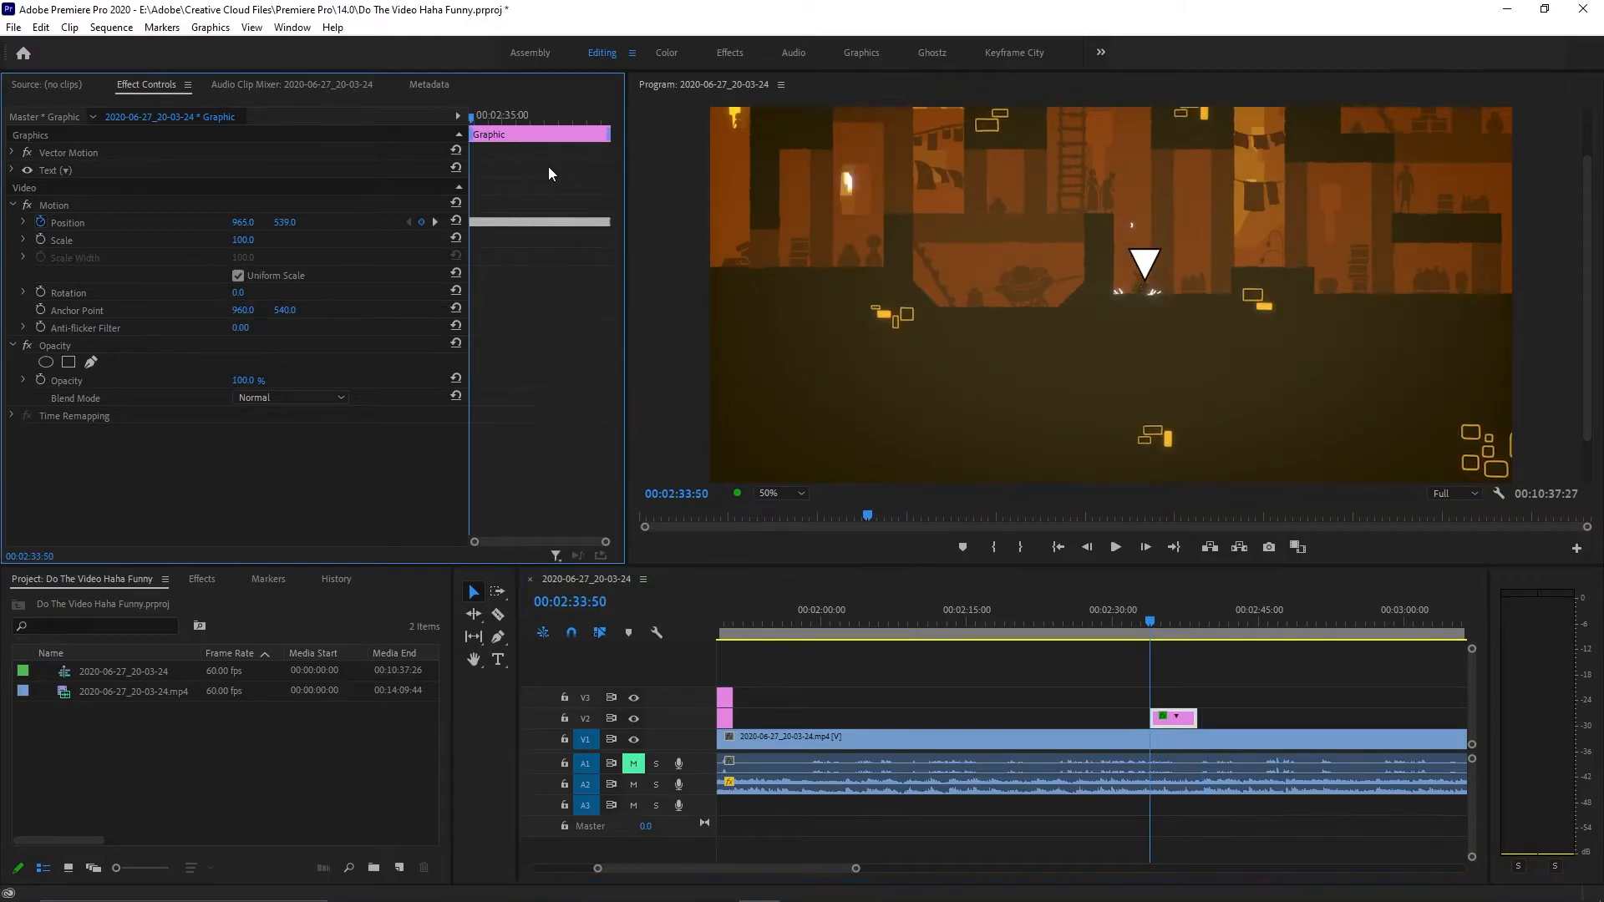
pyautogui.moveTo(603, 542); pyautogui.dragTo(556, 537)
pyautogui.press('Right')
pyautogui.press('Right')
pyautogui.press('Right')
pyautogui.press('Right')
pyautogui.press('Right')
pyautogui.press('Right')
pyautogui.press('Right')
pyautogui.press('Right')
pyautogui.press('Right')
pyautogui.press('Right')
pyautogui.press('Right')
pyautogui.press('Right')
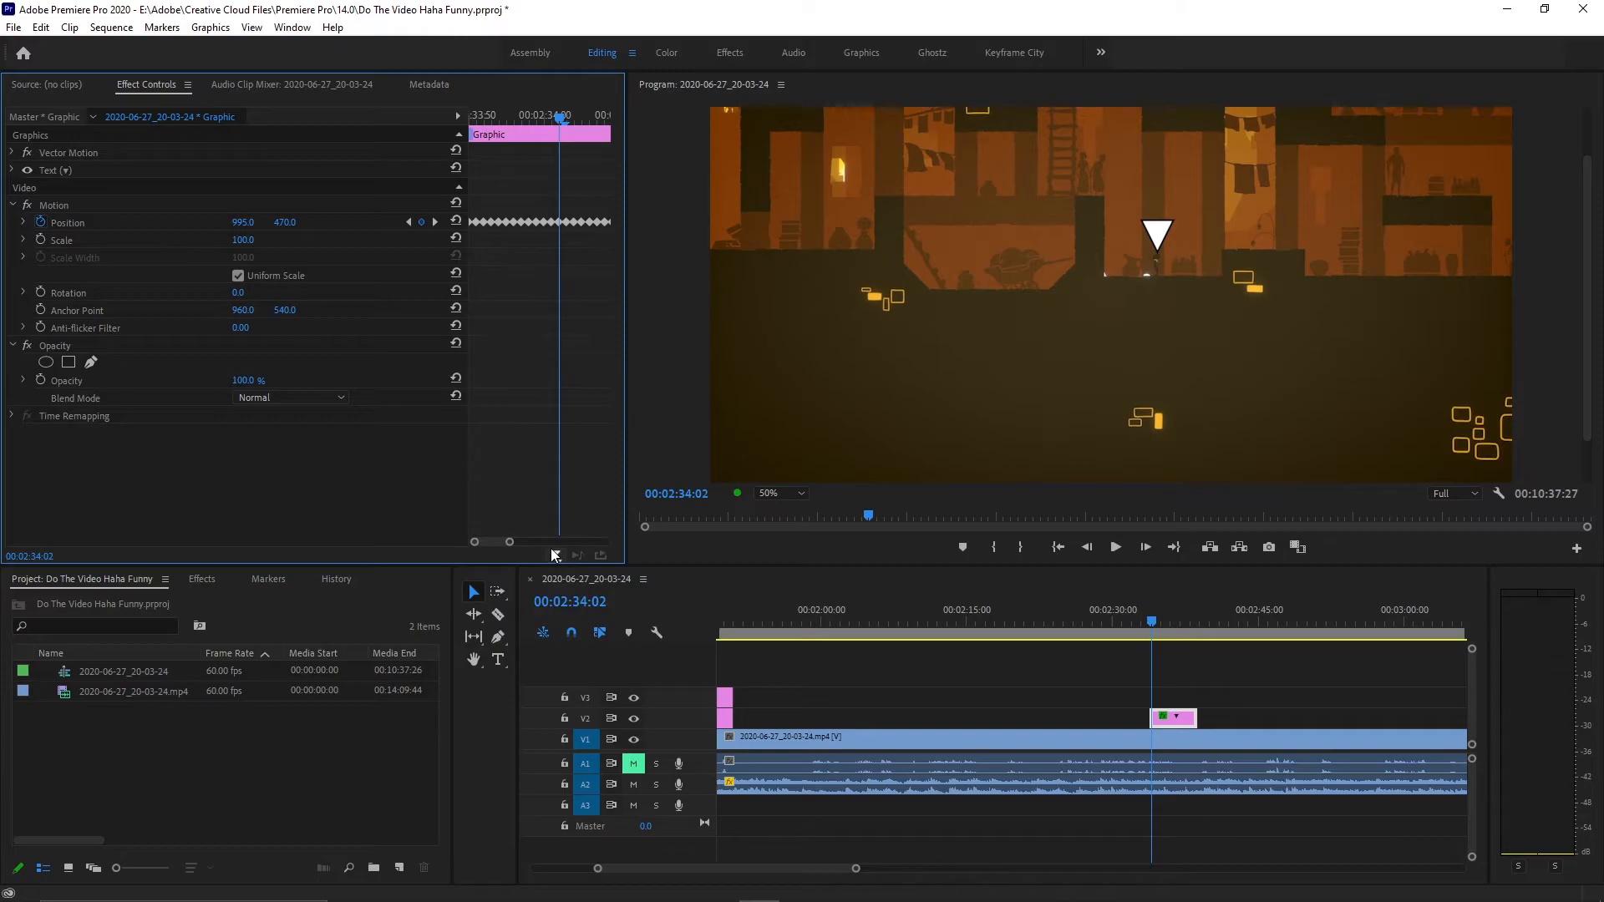
# Play the rest of the tracked graphic clip and return the playhead to its first frame at 00:02:33:50.
pyautogui.moveTo(495, 539)
pyautogui.mouseDown()
pyautogui.moveTo(591, 528)
pyautogui.moveTo(476, 530)
pyautogui.mouseUp()
pyautogui.press('space')
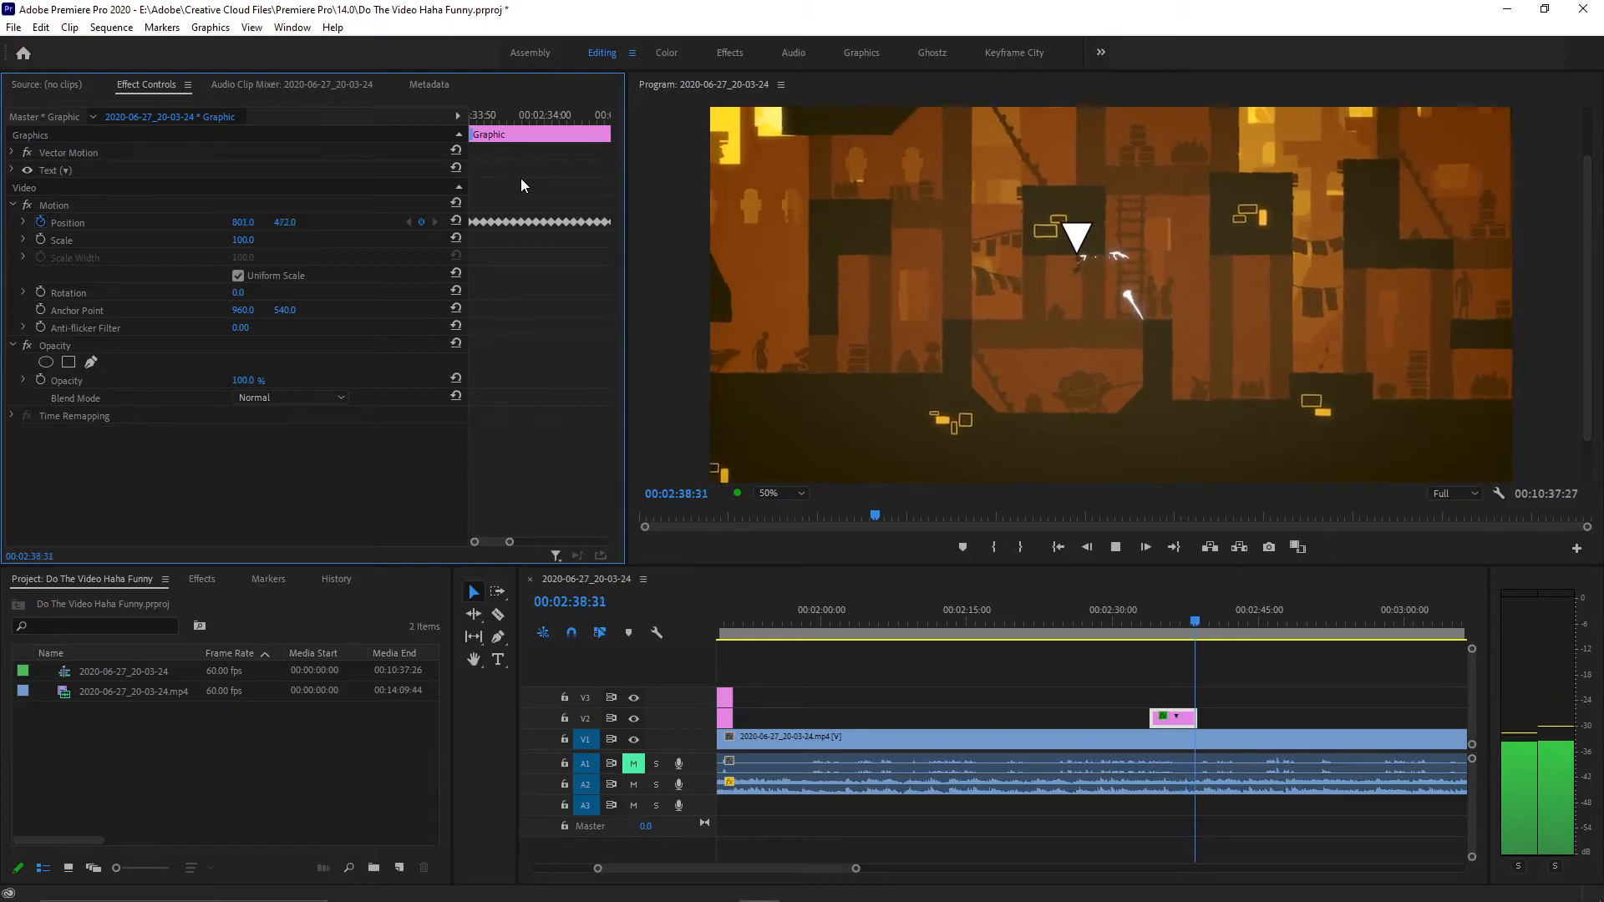
pyautogui.press('space')
pyautogui.moveTo(1200, 625); pyautogui.dragTo(1153, 628)
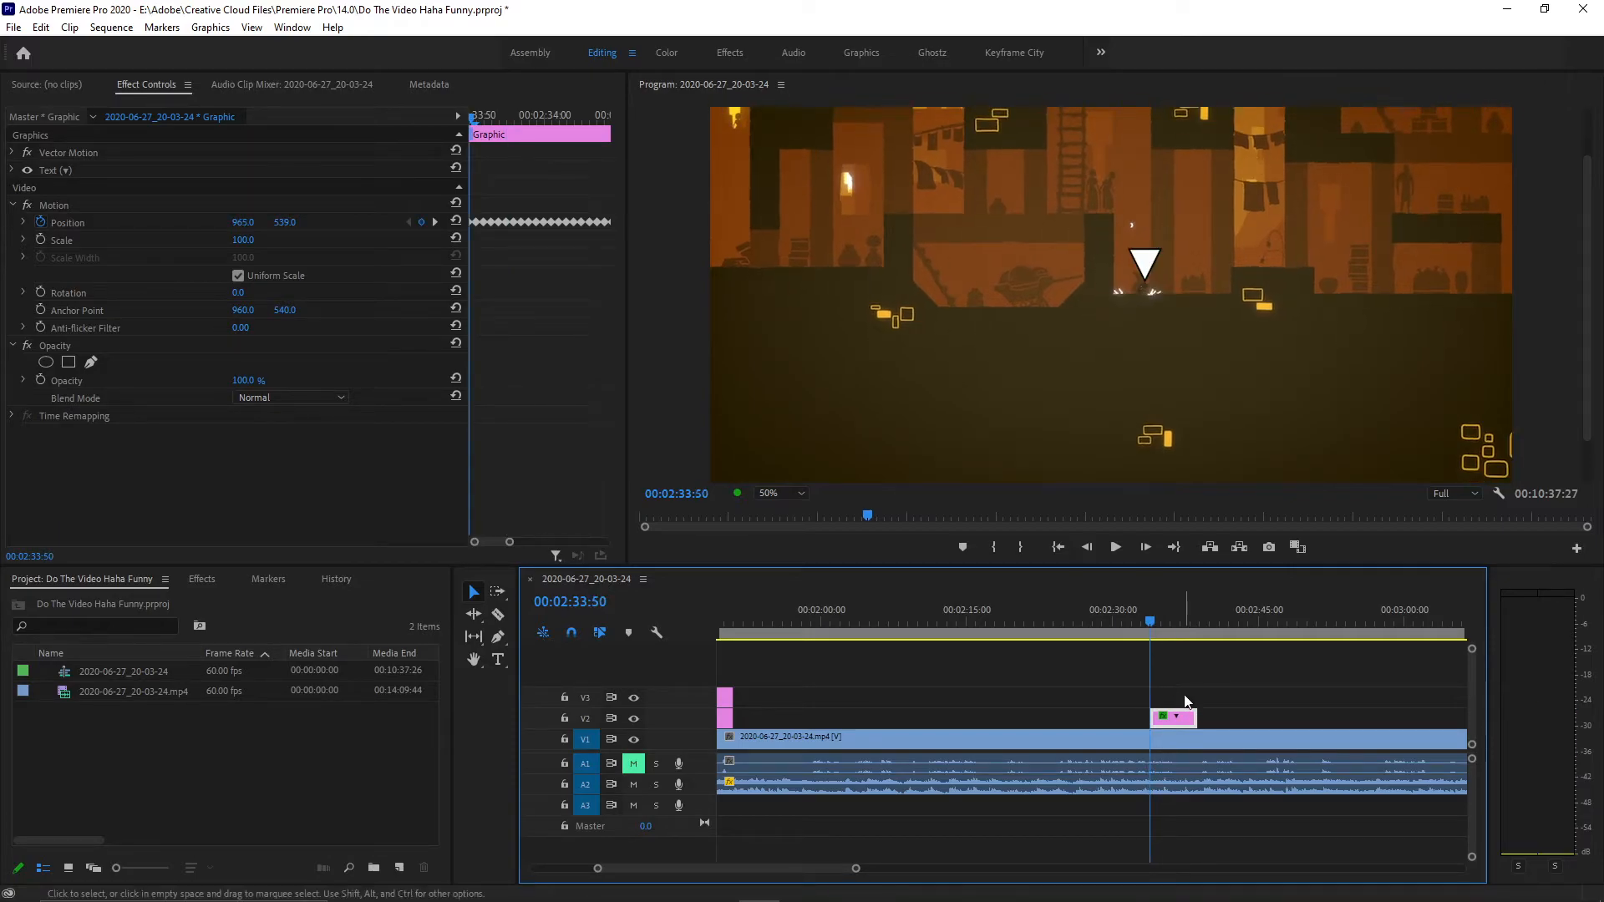
# Add a new text graphic reading "Keyframe" on track V3 at 00:02:33:50, above the triangle graphic clip.
pyautogui.click(1164, 683)
pyautogui.click(1083, 268)
pyautogui.press('t')
pyautogui.click(1007, 243)
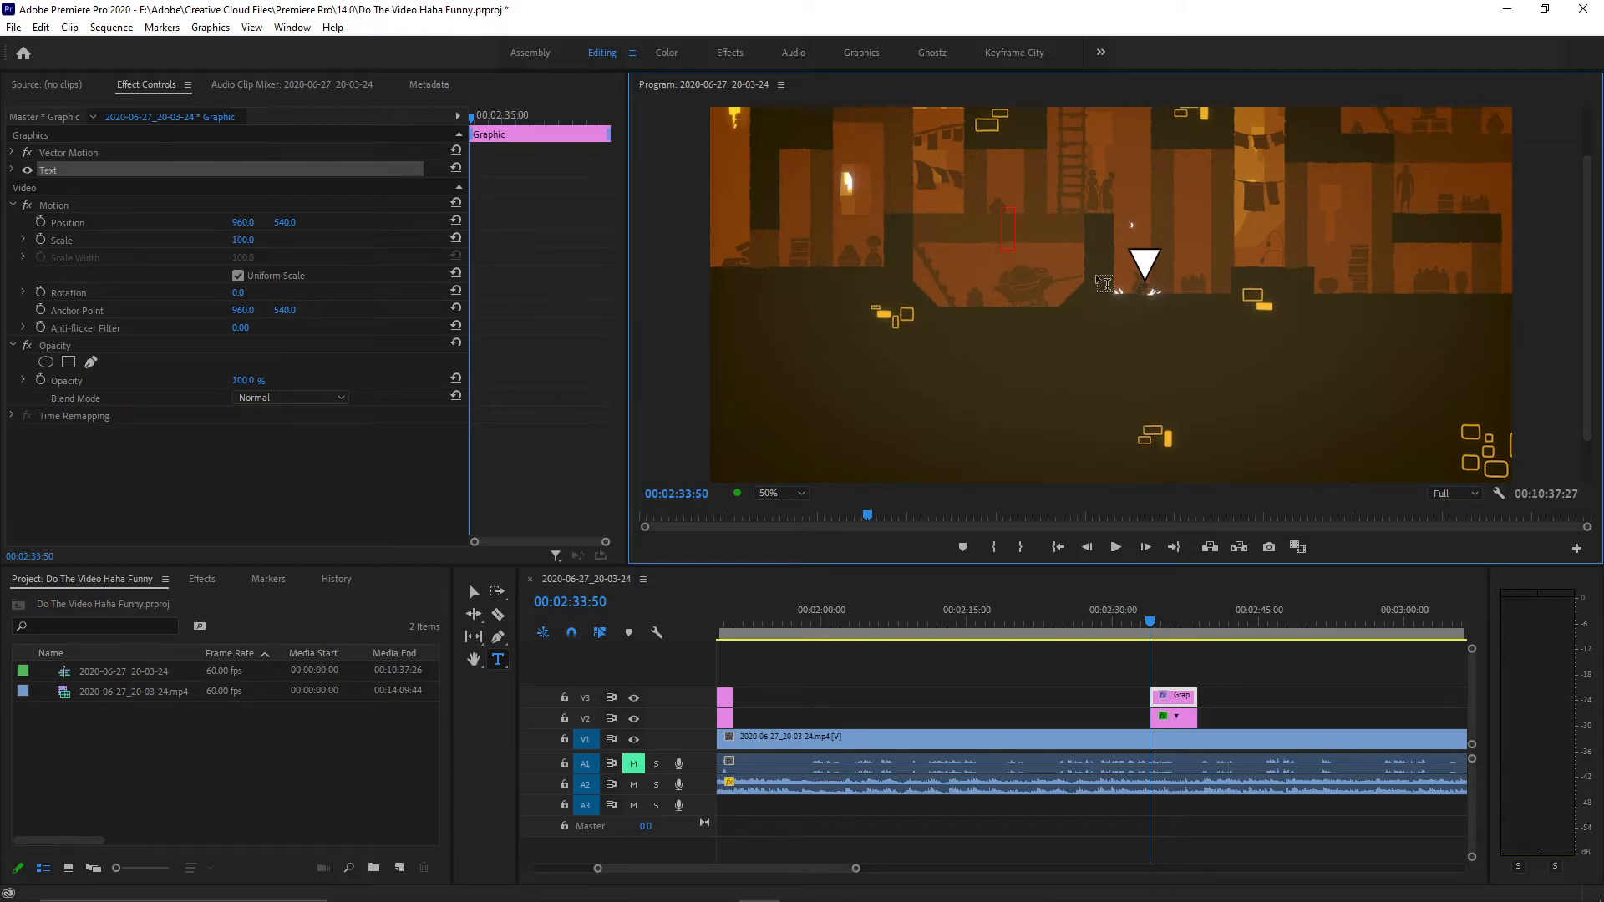
pyautogui.write('Keyframe')
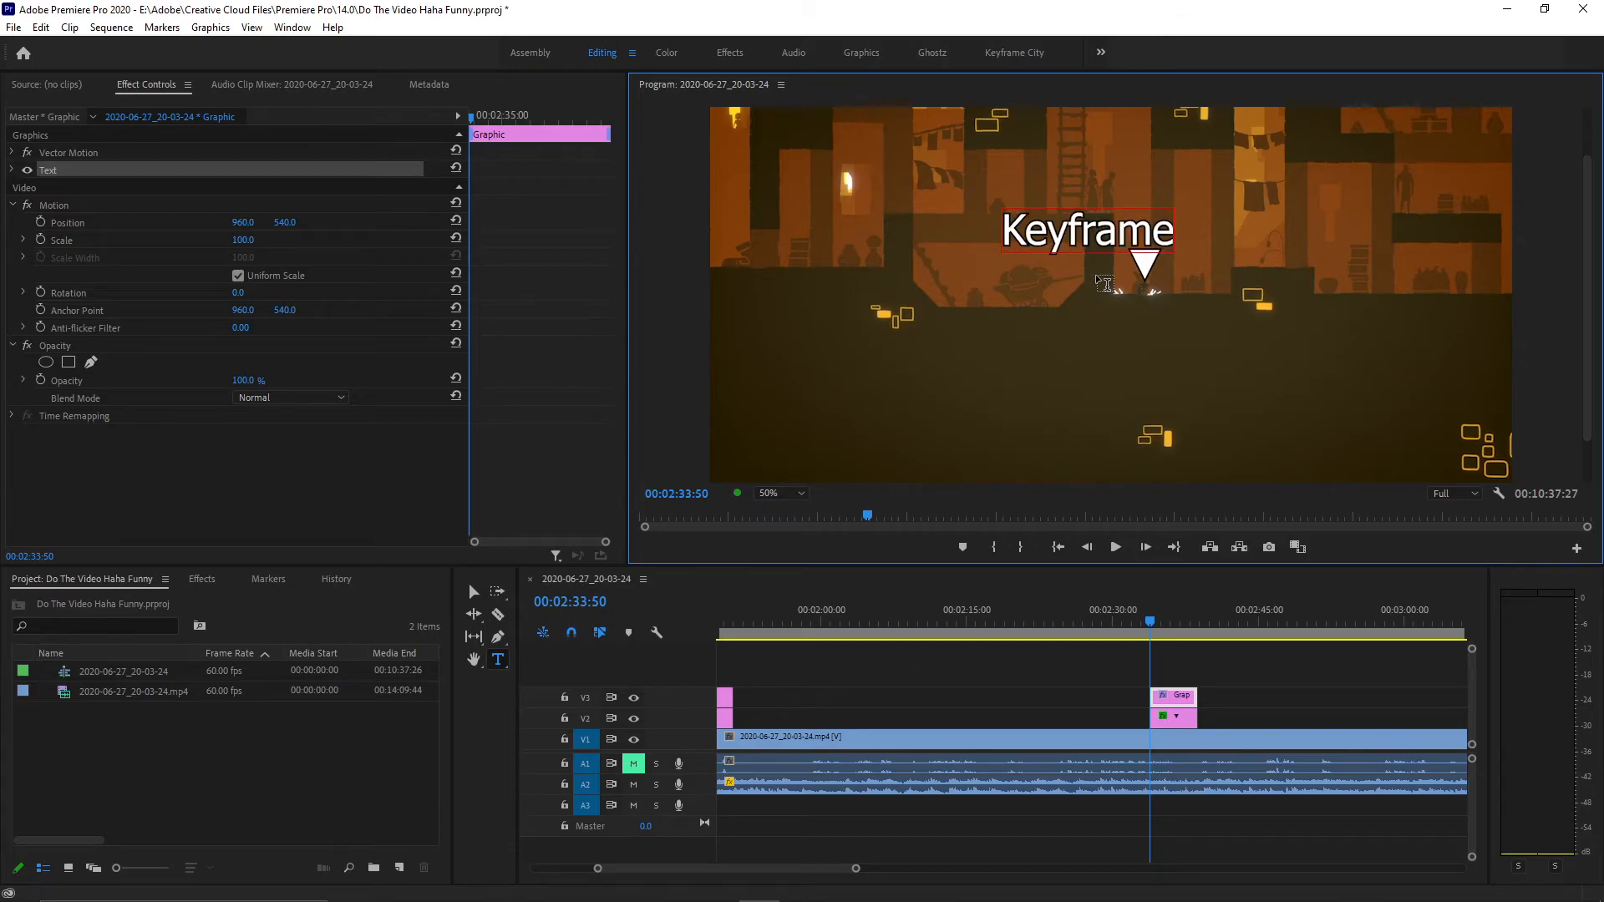
# Scale down the "Keyframe" text and position it over the triangle above the game character.
pyautogui.press('Escape')
pyautogui.moveTo(1083, 240); pyautogui.dragTo(1124, 265)
pyautogui.moveTo(1228, 240); pyautogui.dragTo(1164, 276)
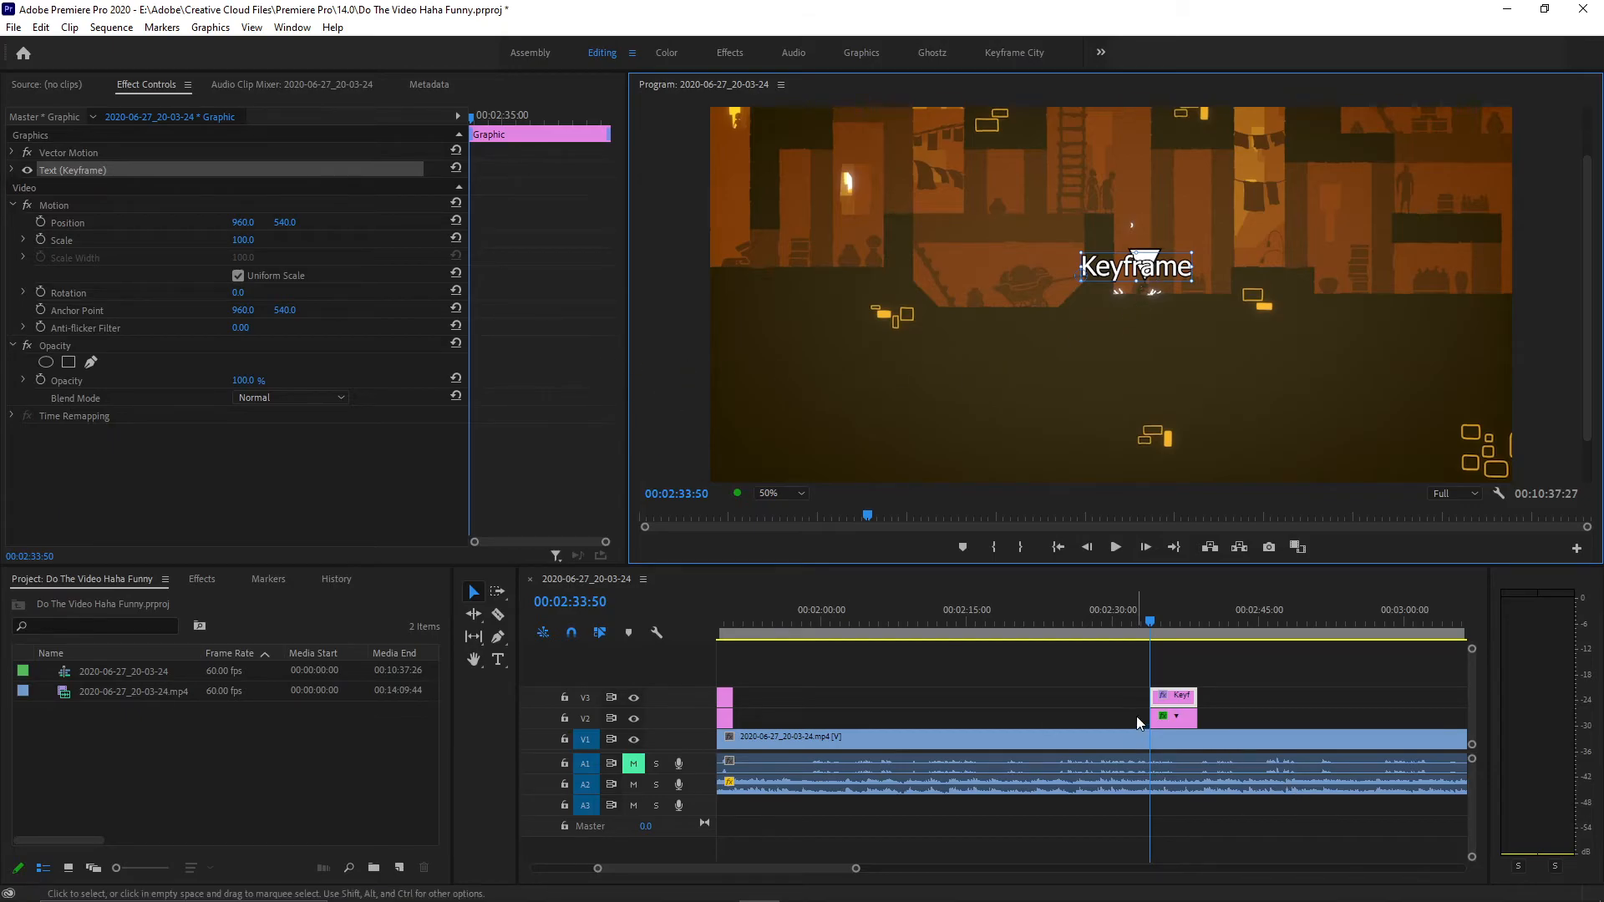
# Copy the triangle clip and paste only its Motion attributes, with scaled attribute times, onto the "Keyframe" text clip.
pyautogui.click(1166, 717)
pyautogui.rightClick(1167, 717)
pyautogui.click(1167, 718)
pyautogui.rightClick(1174, 717)
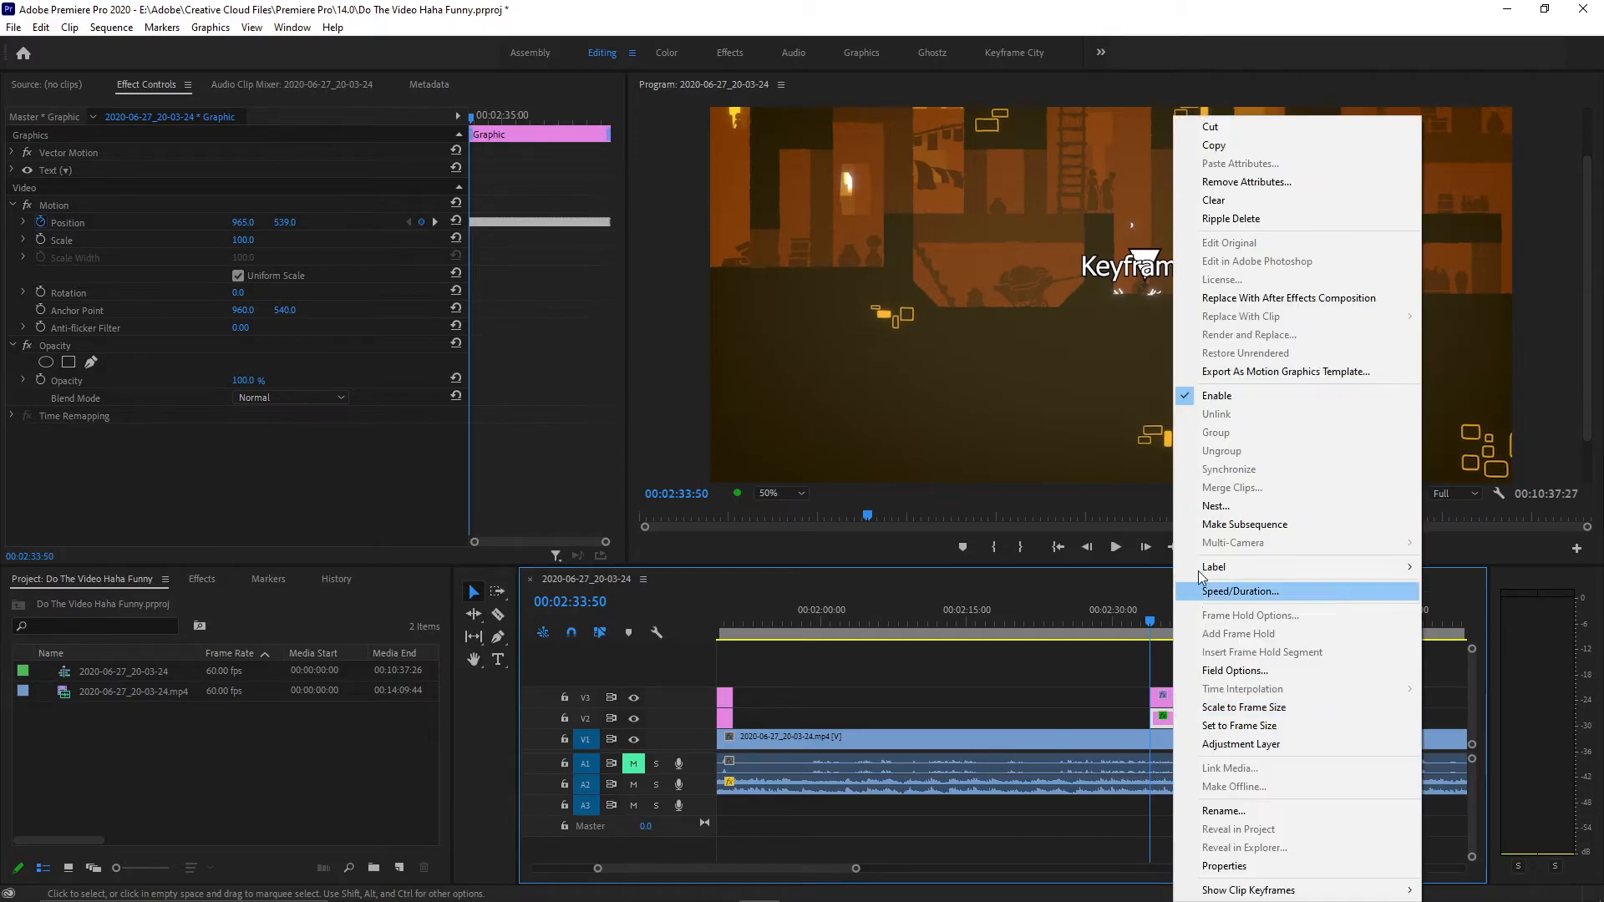
pyautogui.click(1173, 698)
pyautogui.rightClick(1172, 698)
pyautogui.click(1172, 699)
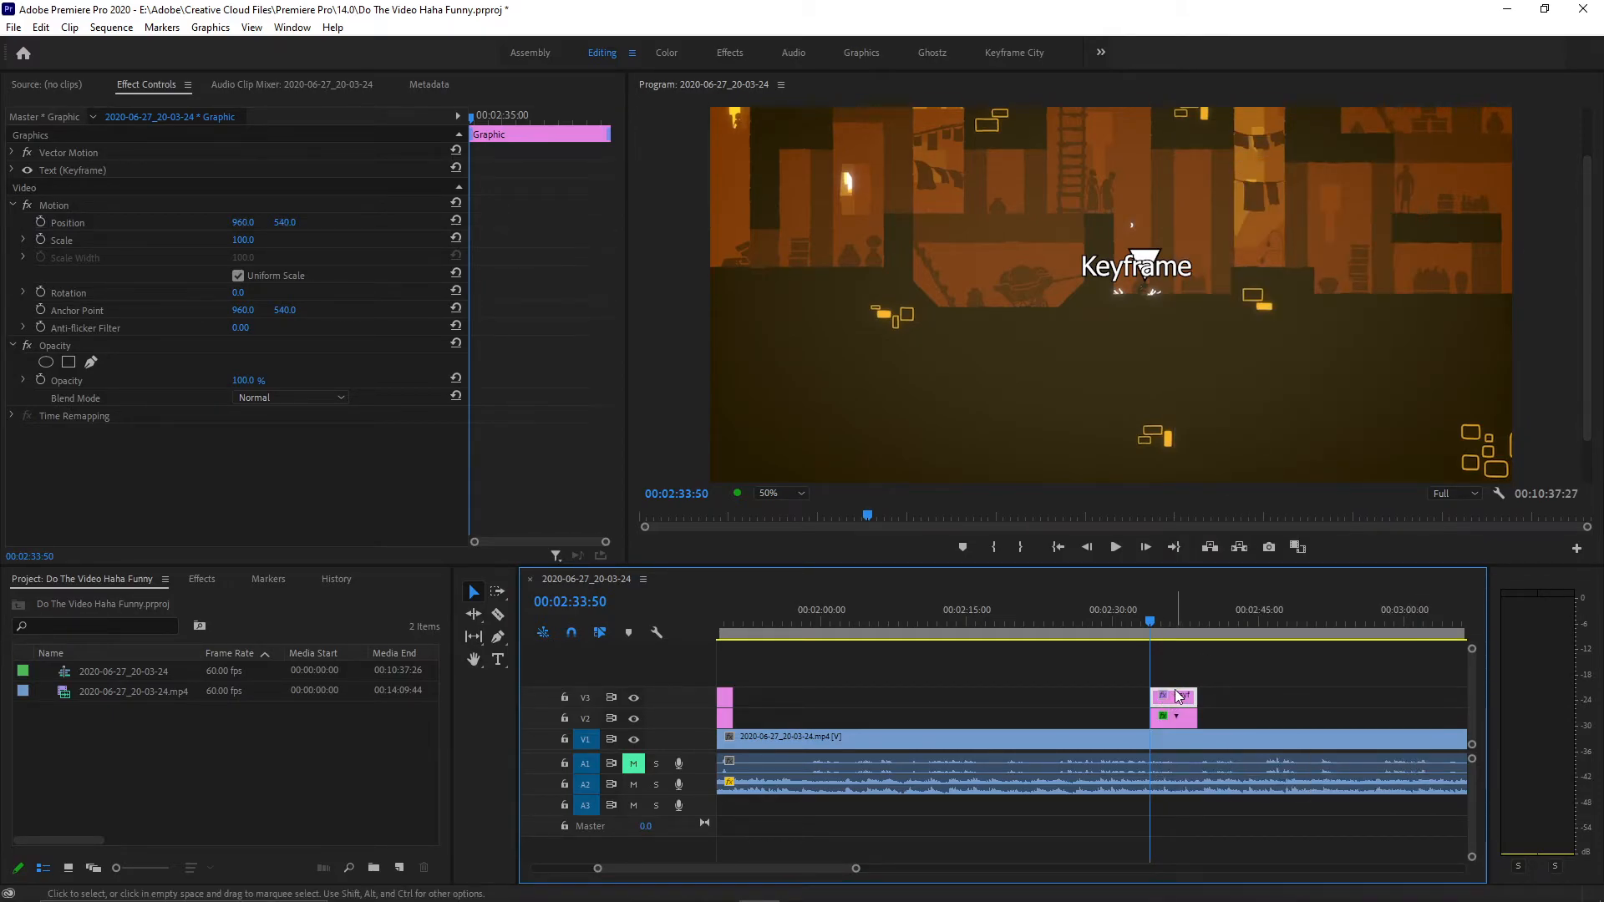
pyautogui.rightClick(1178, 700)
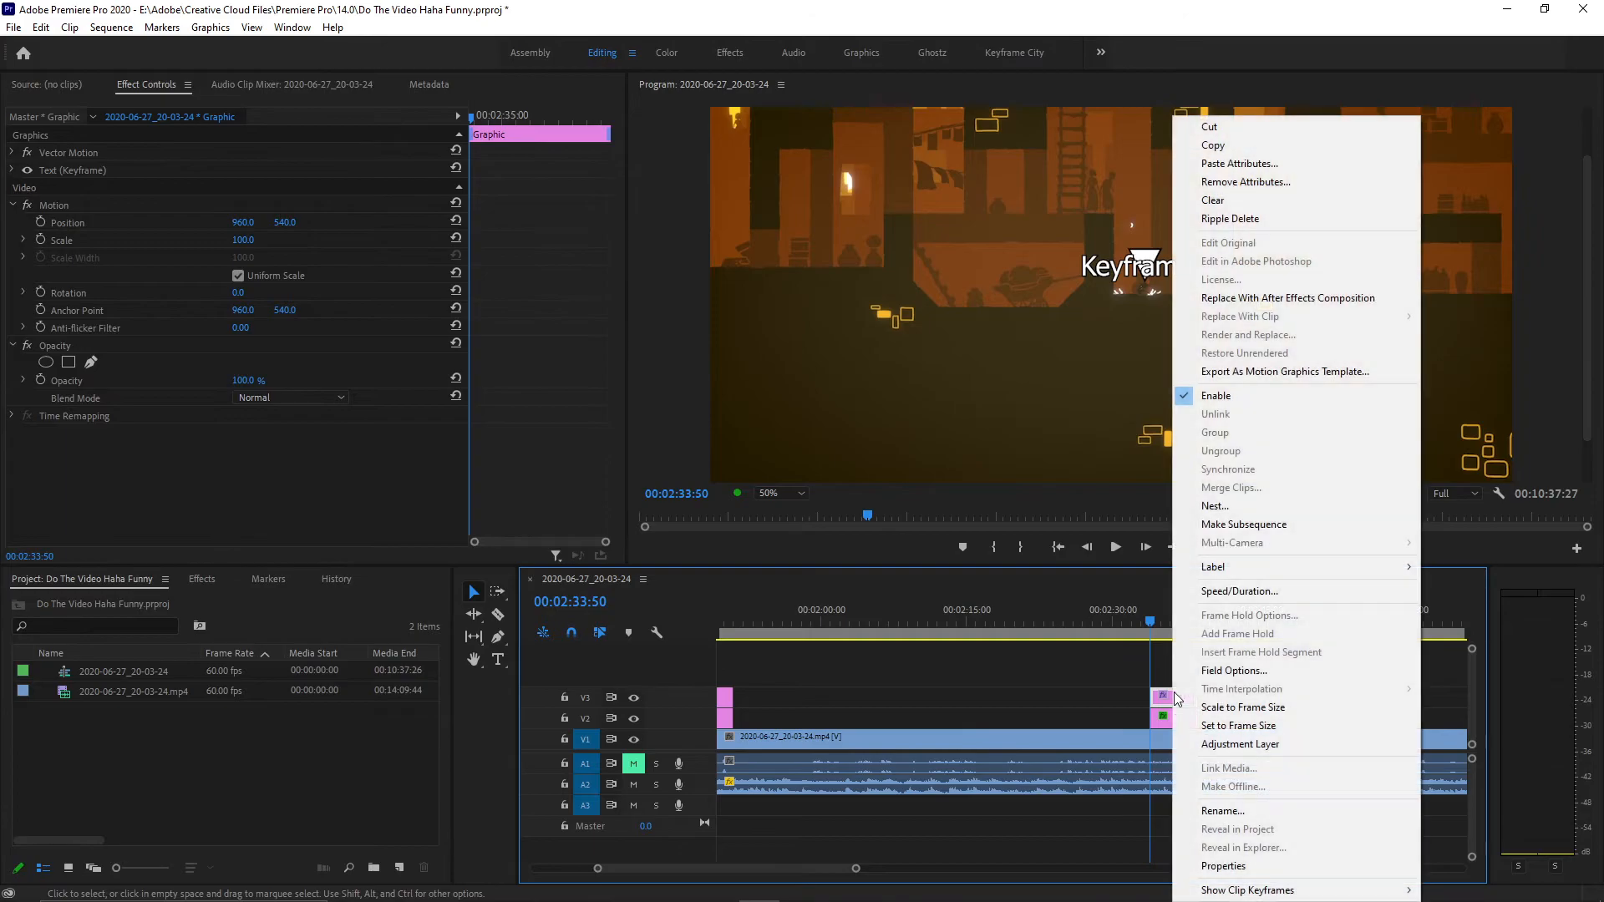
pyautogui.click(1235, 165)
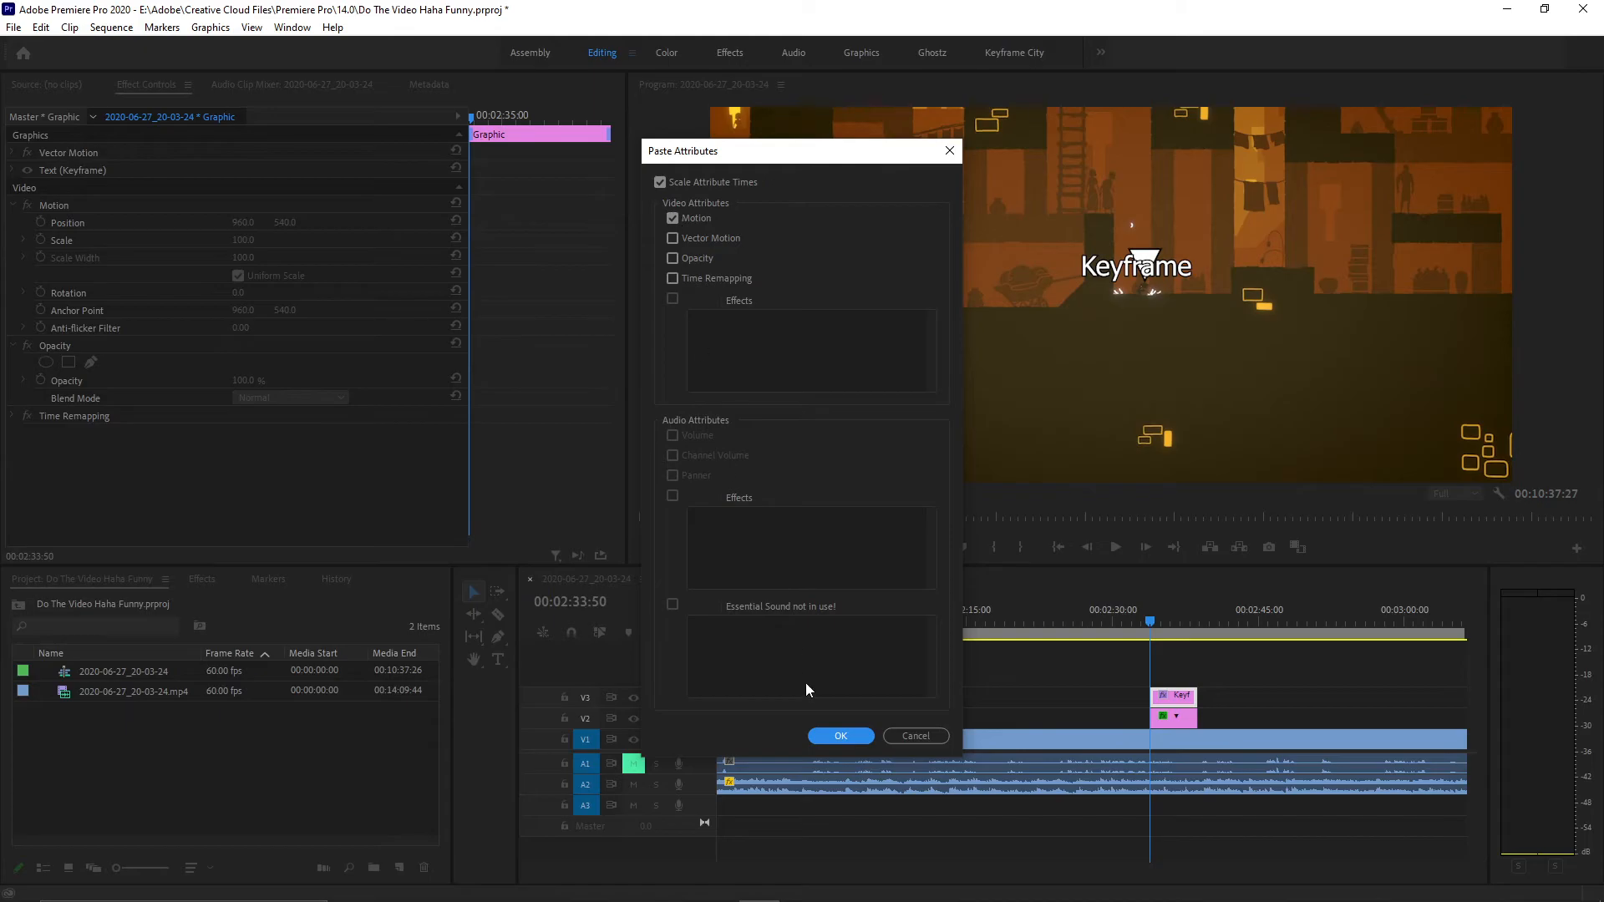
pyautogui.click(837, 735)
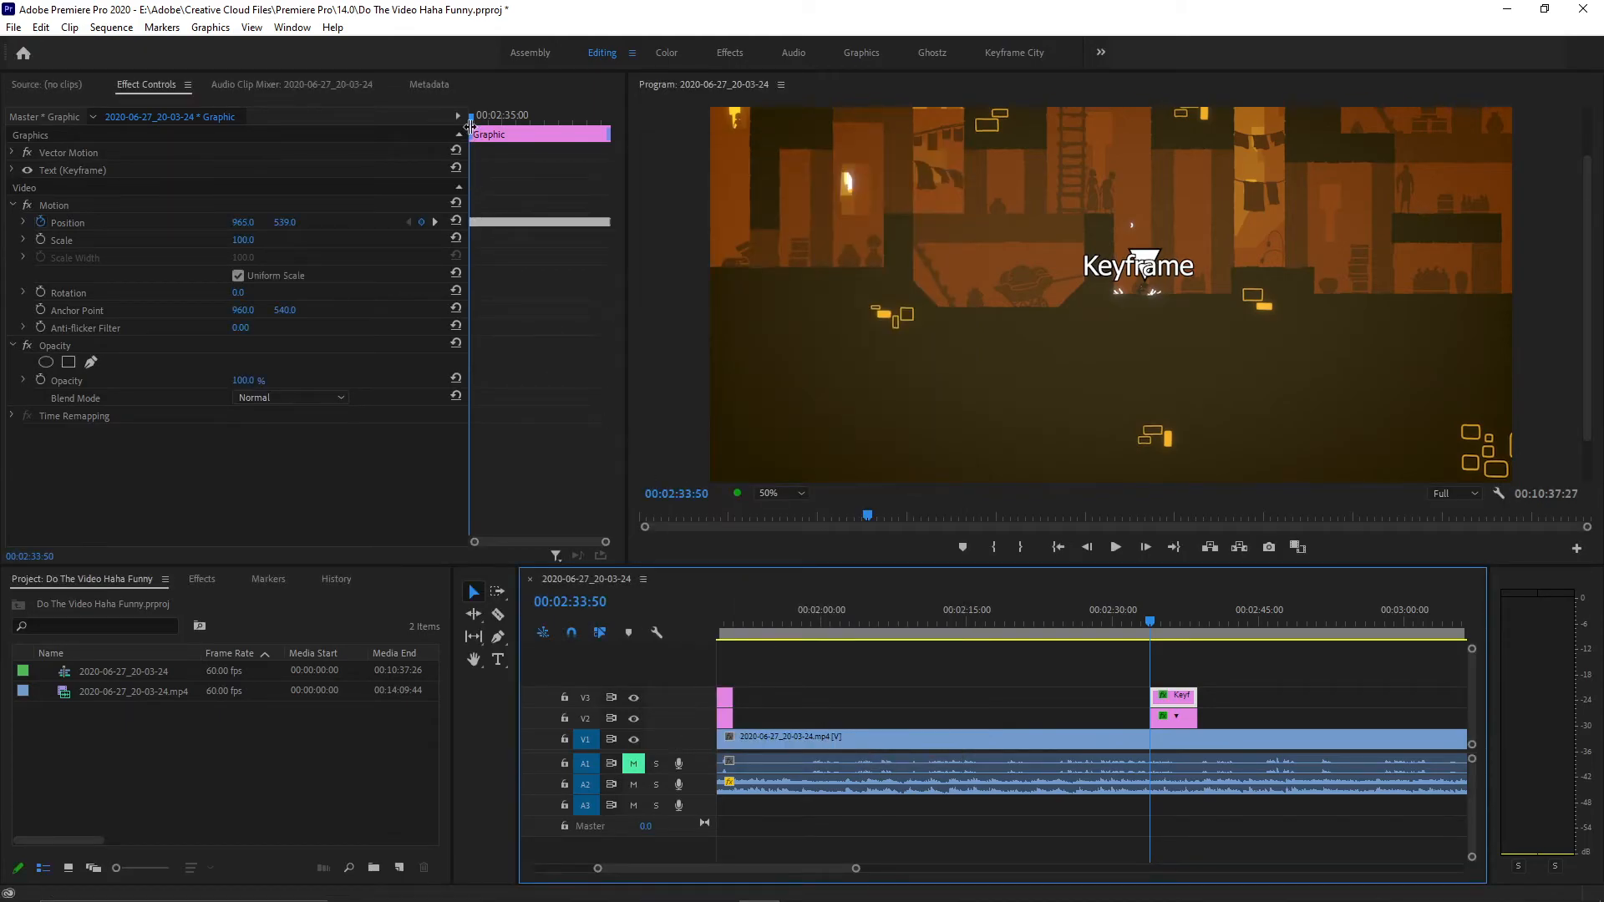
# Set the triangle clip's Opacity to 0% and play the tracked "Keyframe" text.
pyautogui.click(1175, 719)
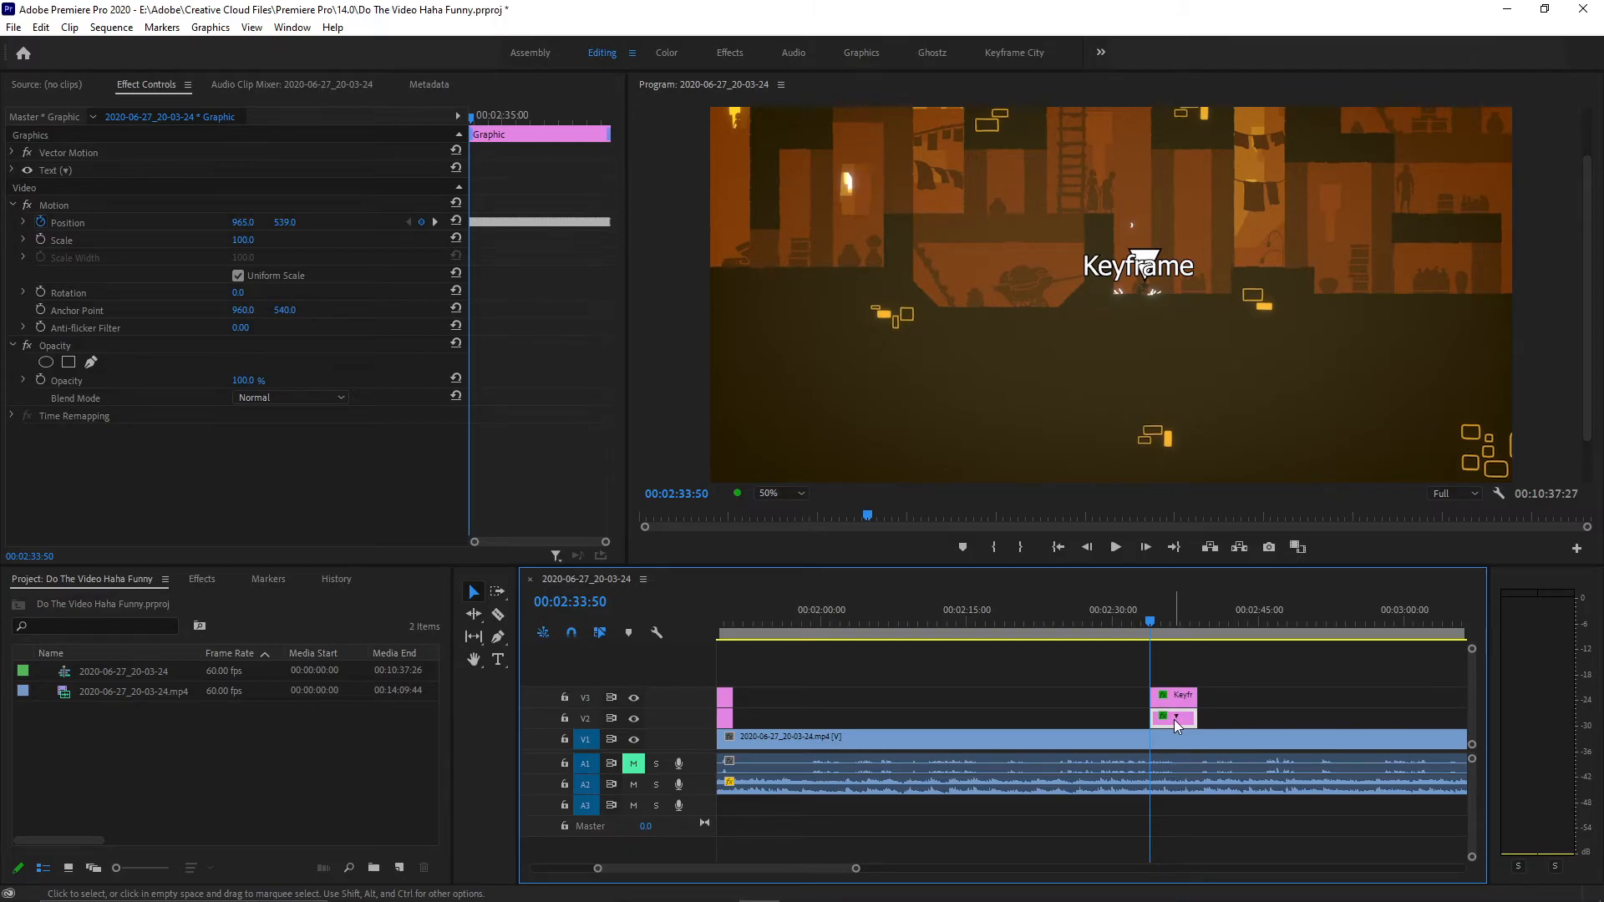
pyautogui.click(239, 383)
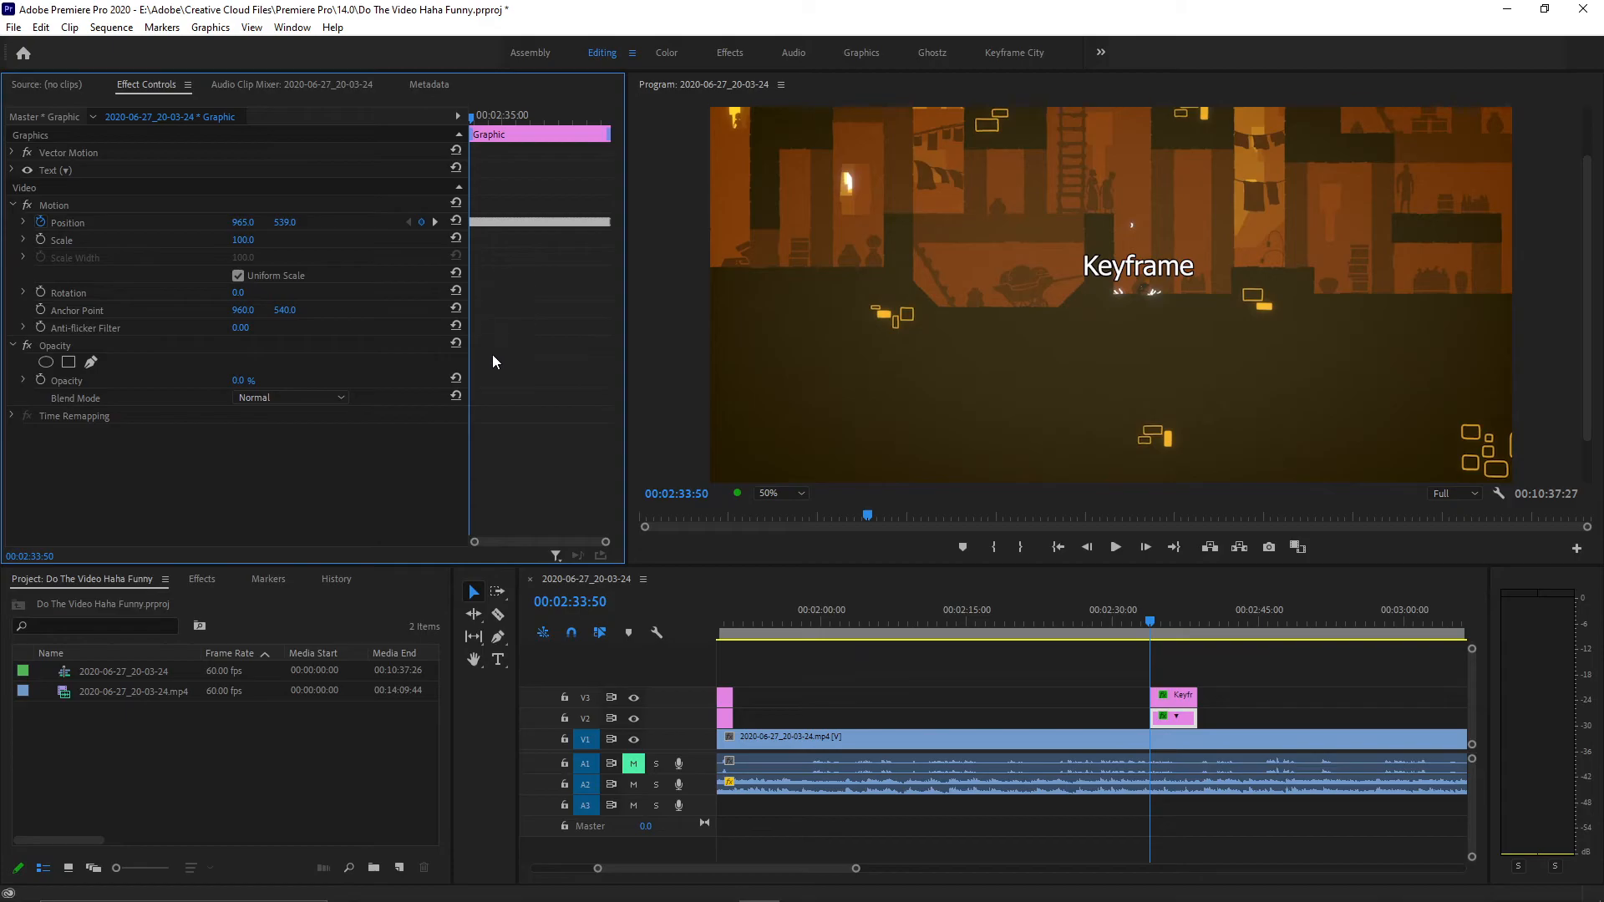
pyautogui.press('space')
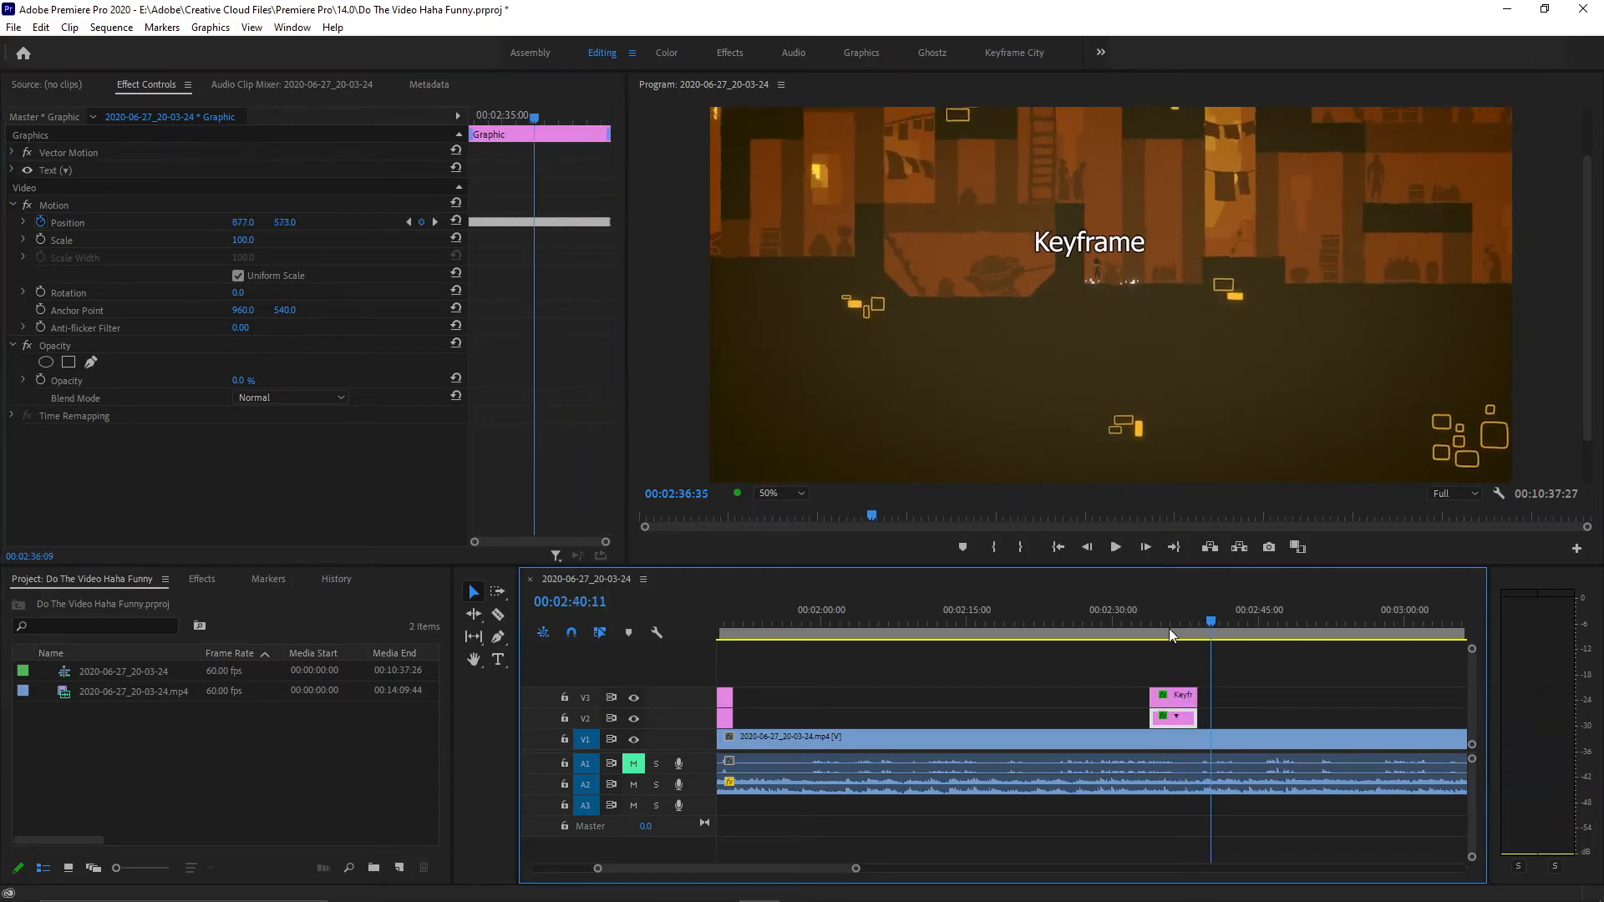
# Replay the tracked "Keyframe" text section from its start and return the playhead to 00:02:33:50.
pyautogui.click(1151, 633)
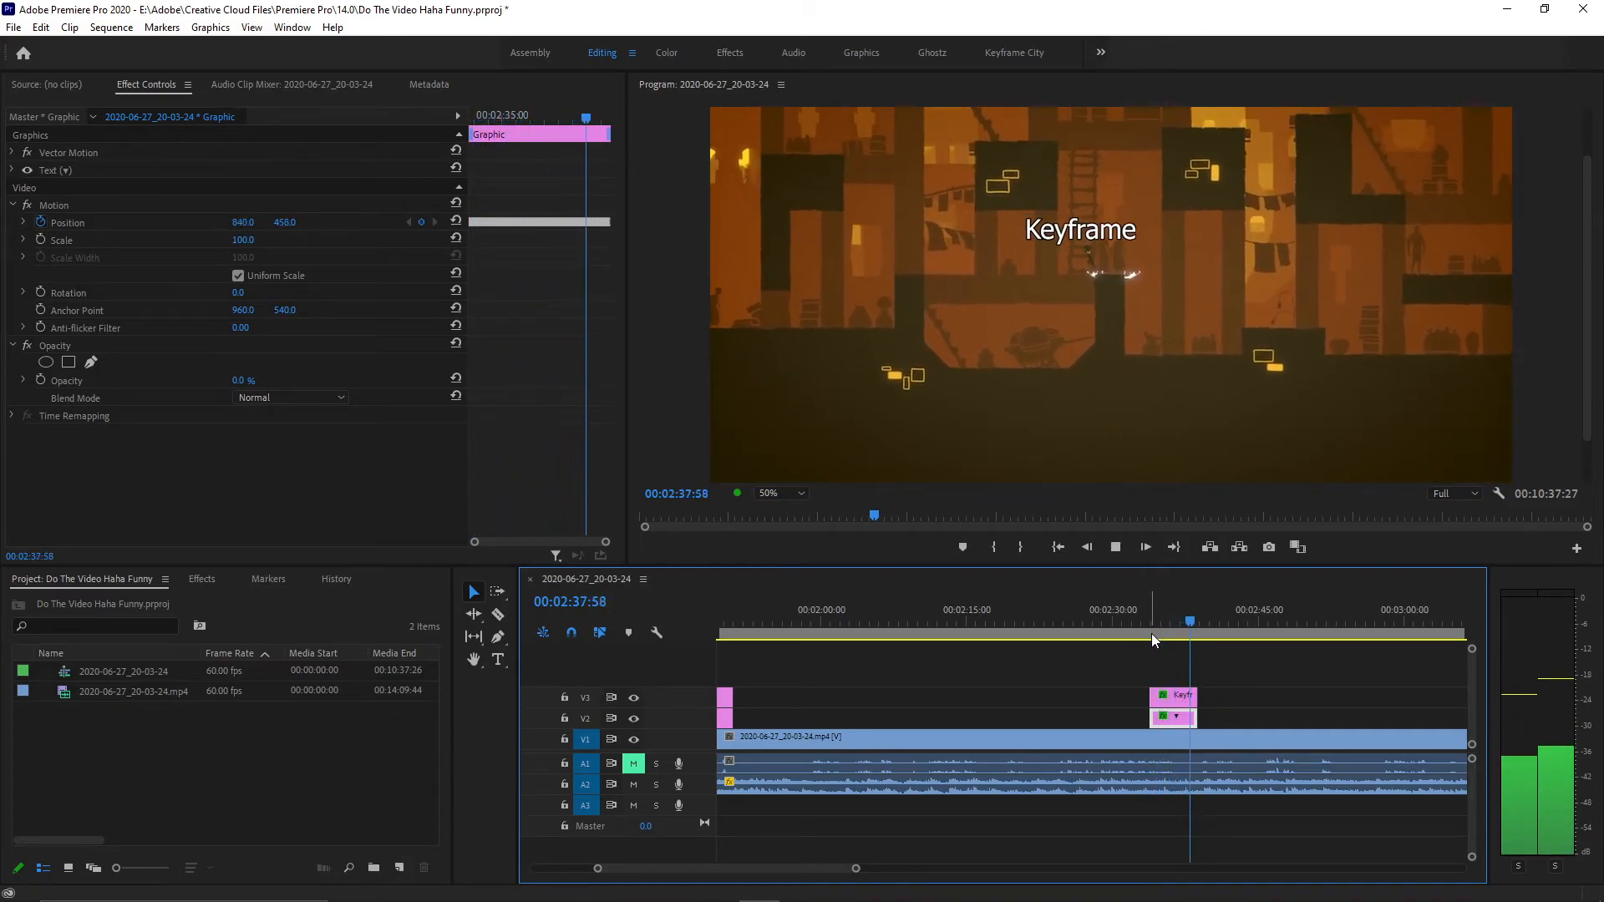
pyautogui.press('space')
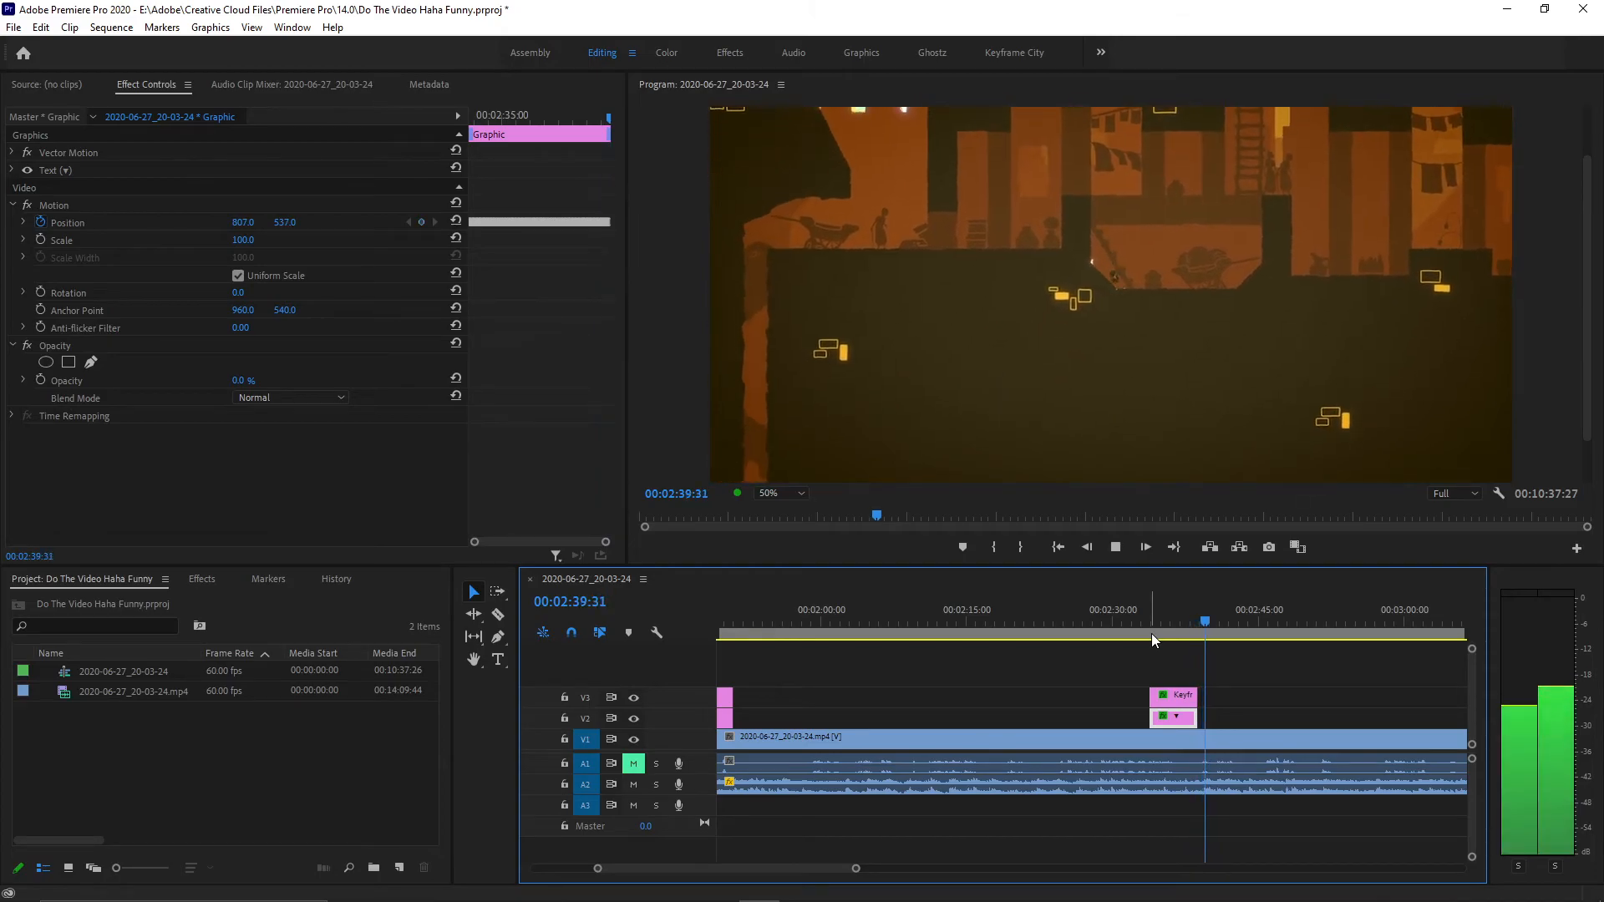
pyautogui.click(1152, 625)
pyautogui.press('space')
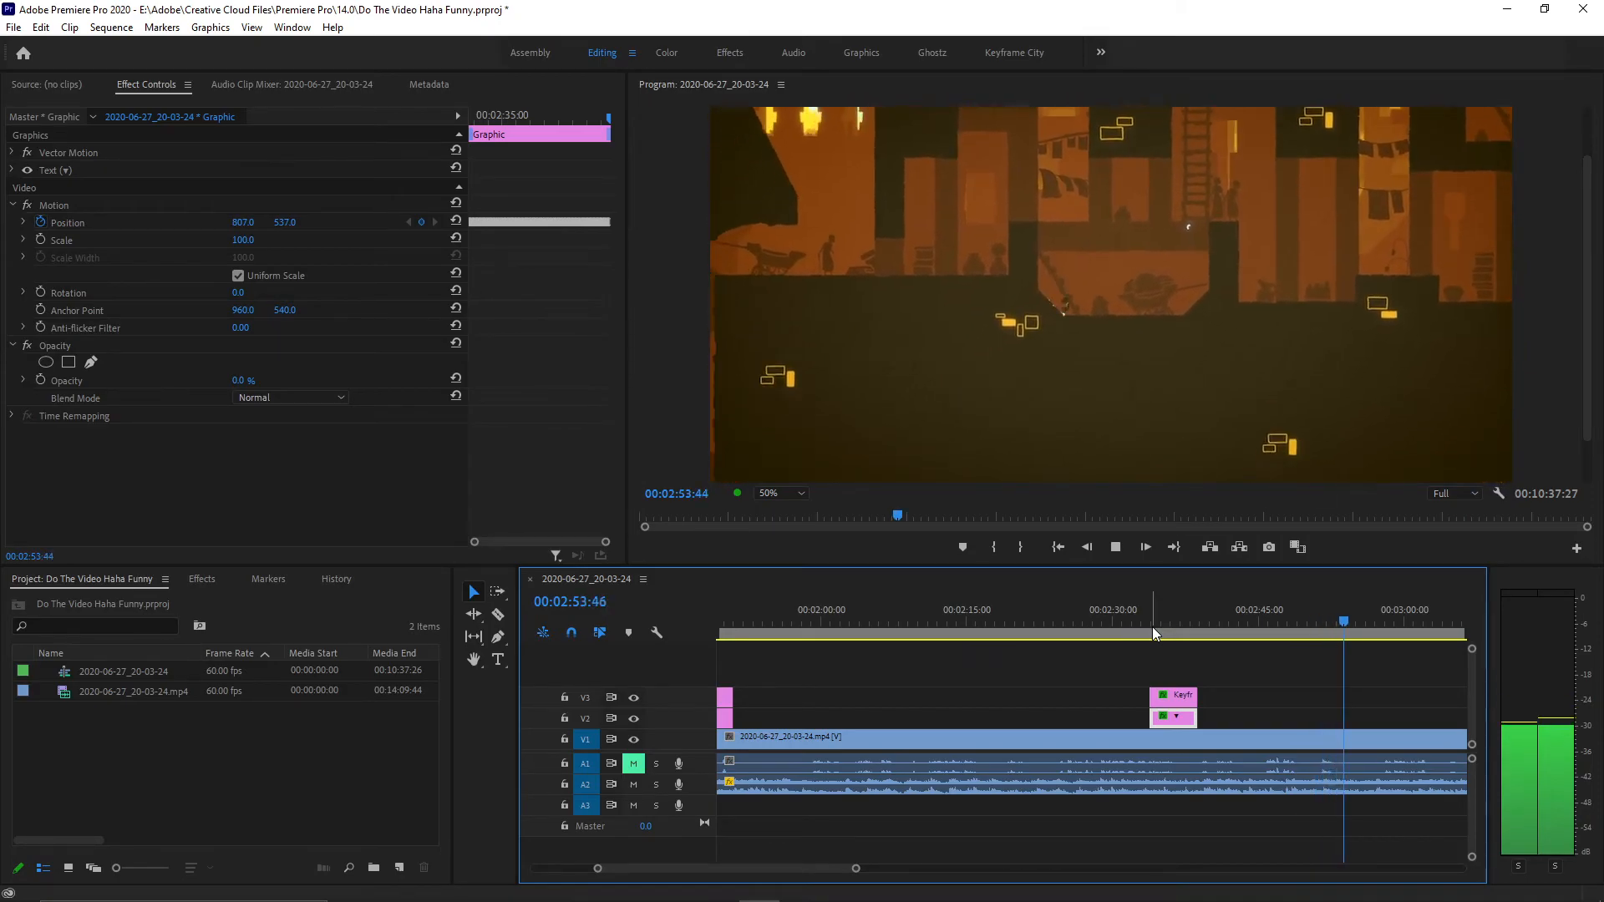
pyautogui.moveTo(1363, 620); pyautogui.dragTo(1147, 627)
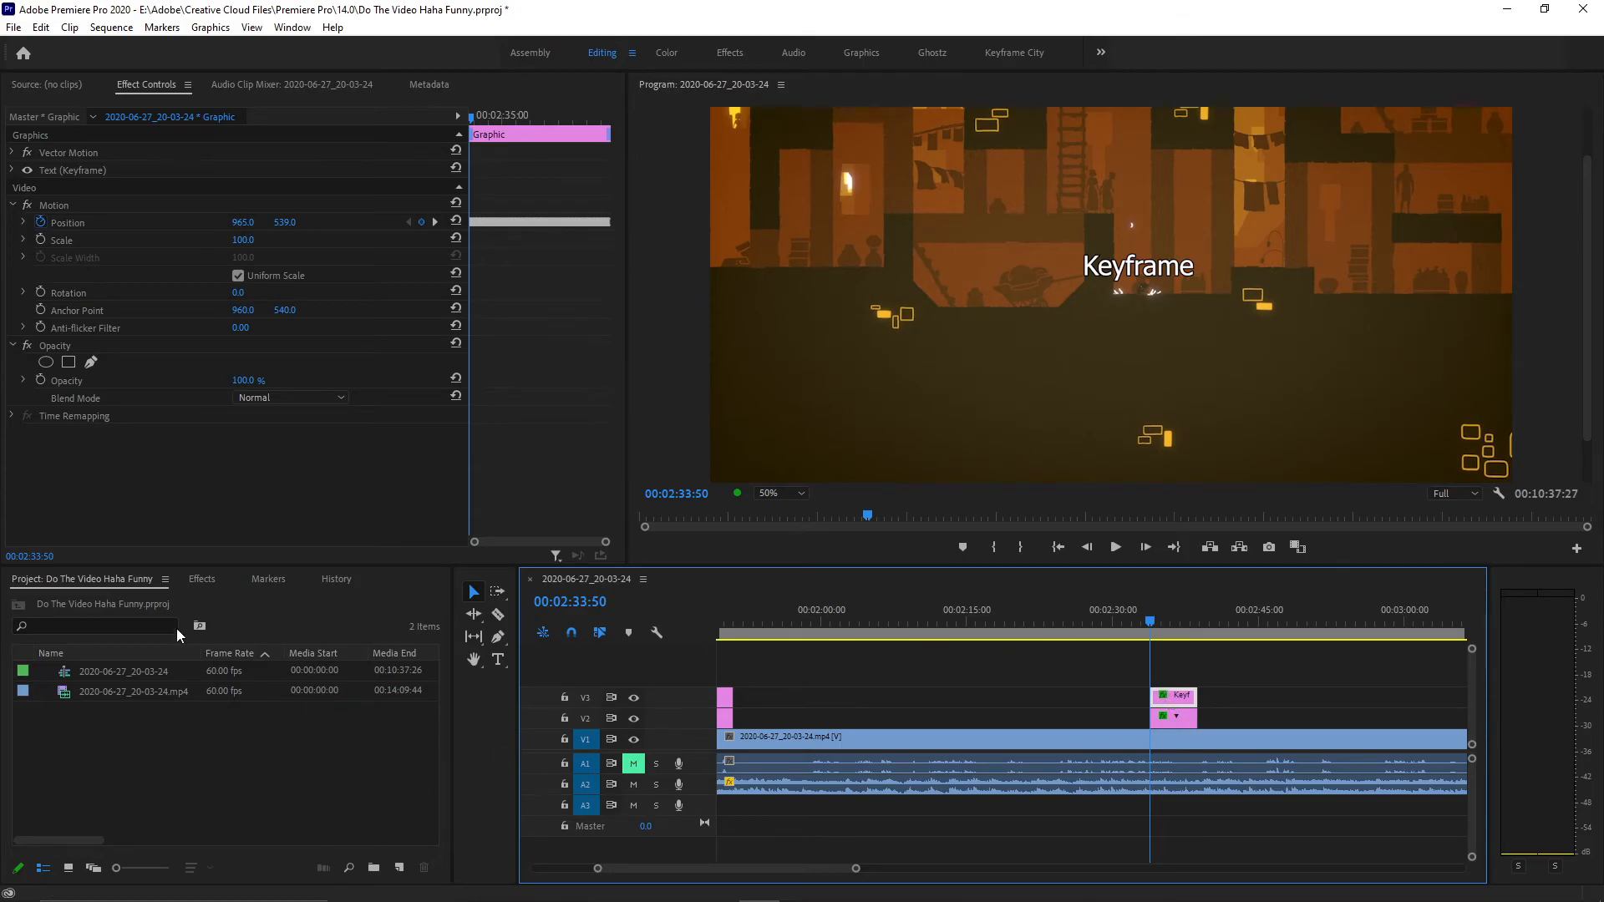
# Apply the Basic 3D effect from the "for Slanted Surfaces" bin to the "Keyframe" text clip.
pyautogui.click(199, 579)
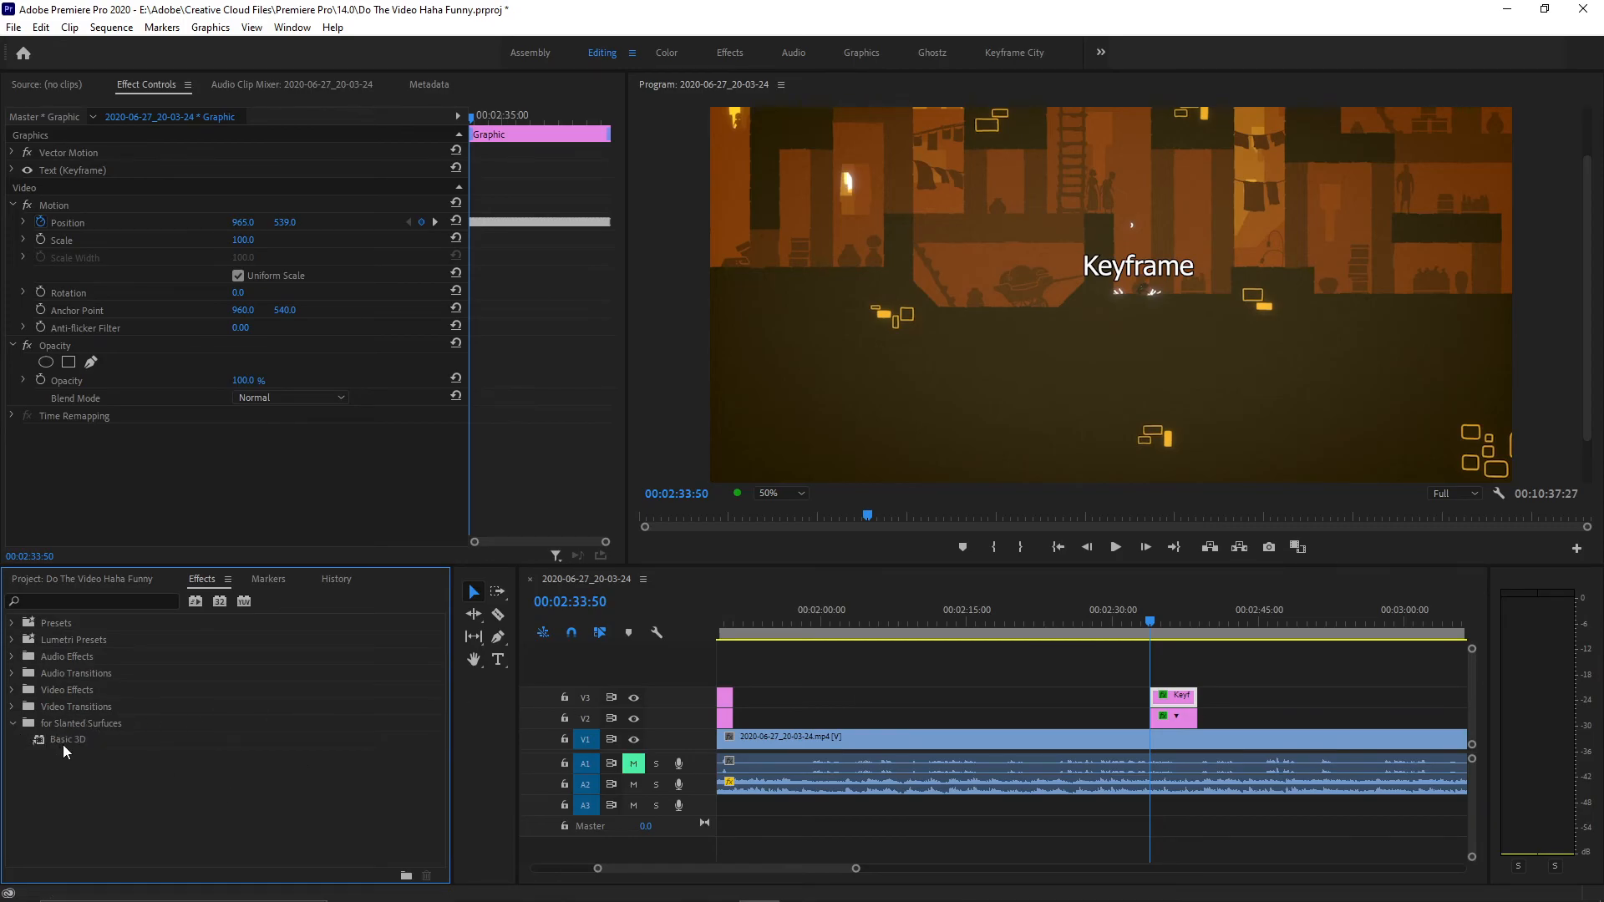
pyautogui.moveTo(63, 744); pyautogui.dragTo(873, 698)
pyautogui.moveTo(1173, 697); pyautogui.dragTo(1172, 696)
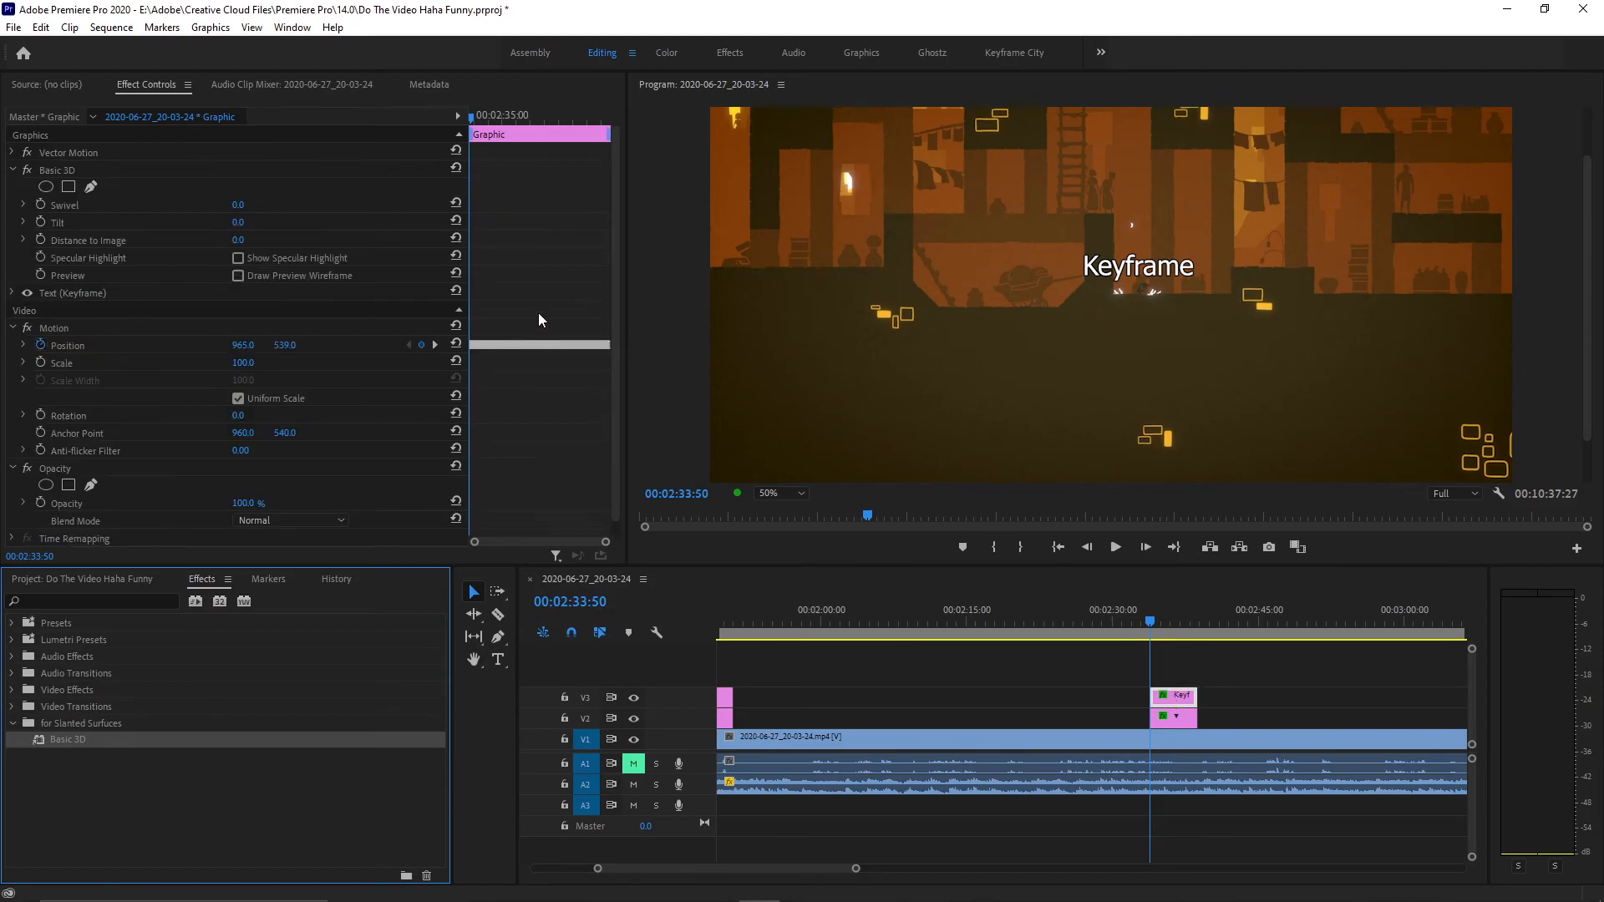
# Set the "Keyframe" clip's Basic 3D Swivel to 1x4.0° and Tilt to 2.0°, and its Motion Rotation to 1x0.0°.
pyautogui.moveTo(234, 205); pyautogui.dragTo(533, 205)
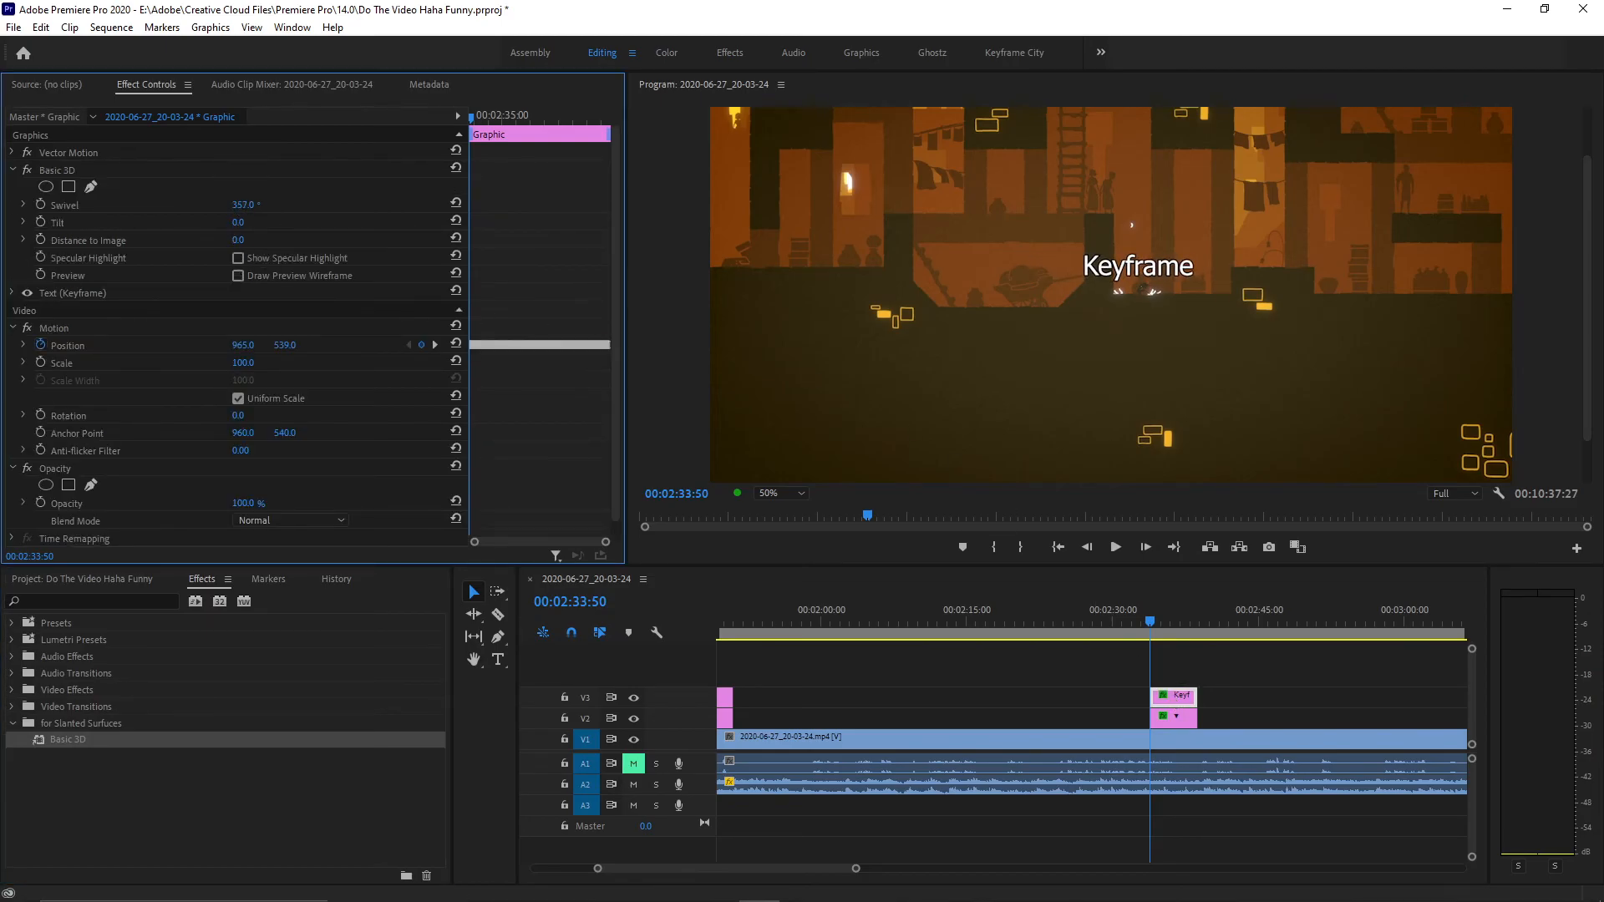
pyautogui.moveTo(239, 222)
pyautogui.mouseDown()
pyautogui.moveTo(89, 222)
pyautogui.moveTo(238, 222)
pyautogui.mouseUp()
pyautogui.moveTo(238, 418); pyautogui.dragTo(502, 417)
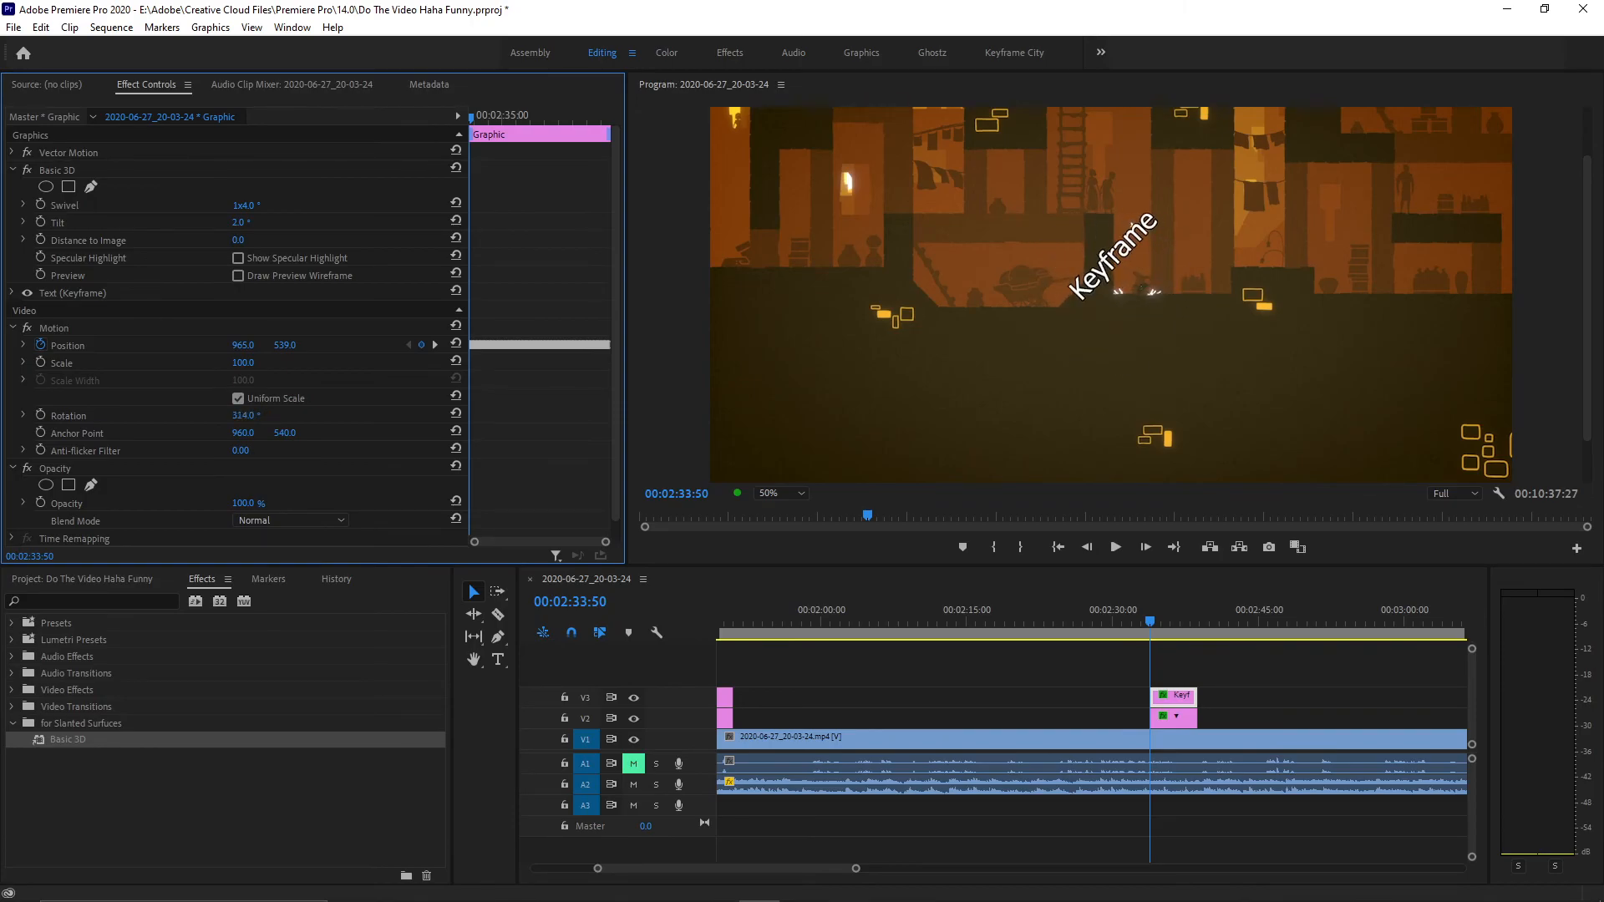
# Set the Basic 3D effect's Distance to Image to 67.0 on the "Keyframe" clip and select the effect.
pyautogui.click(137, 204)
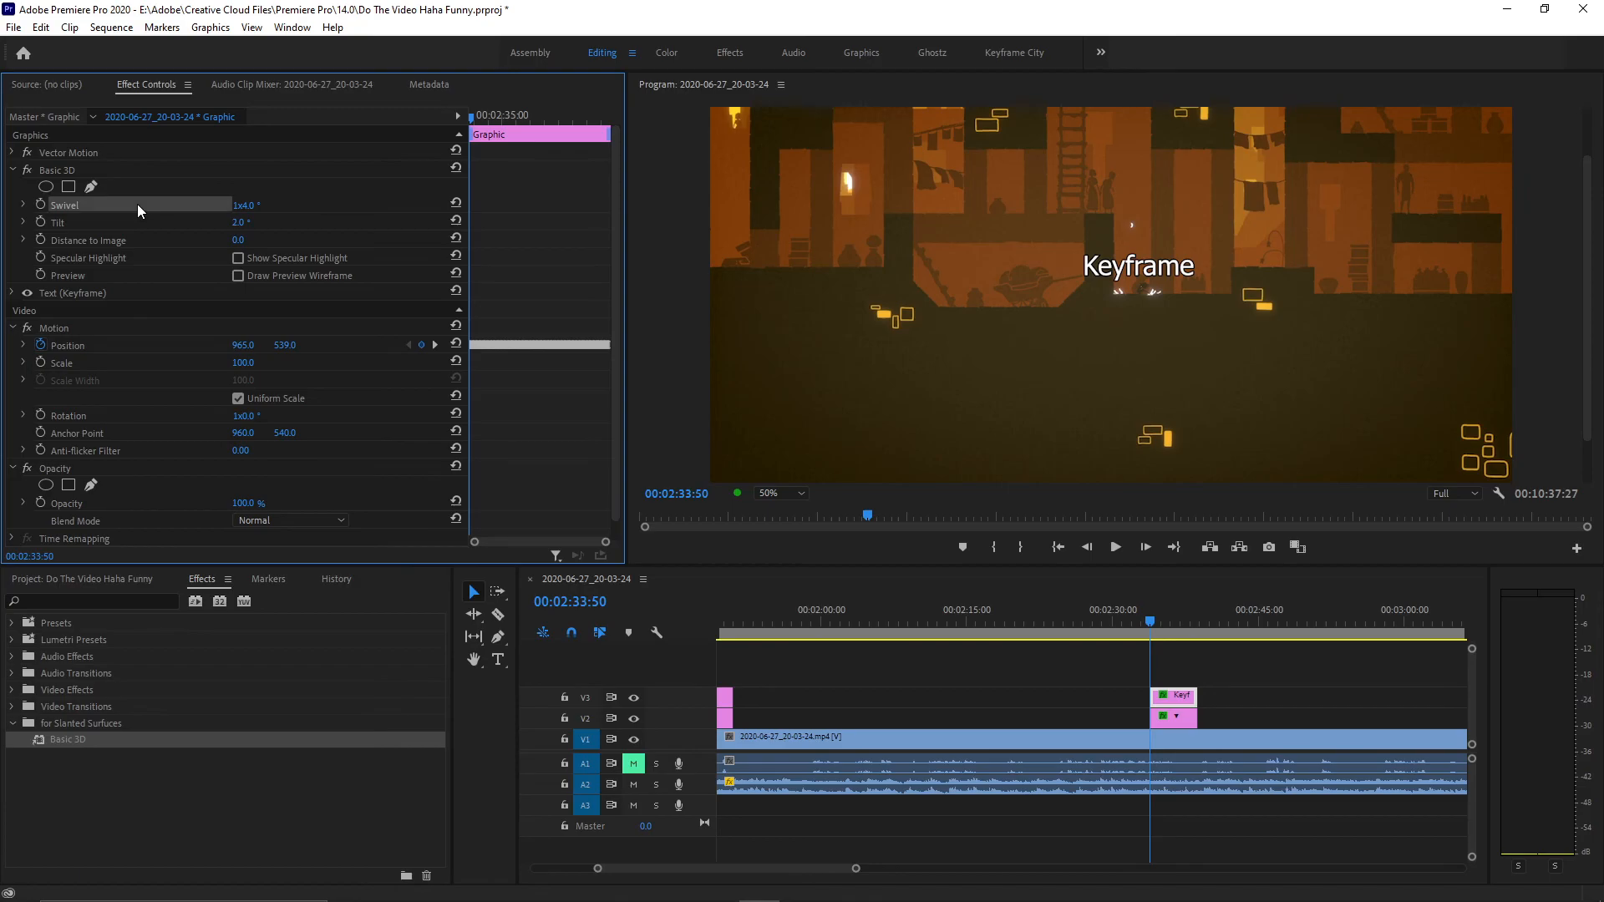
pyautogui.moveTo(238, 240); pyautogui.dragTo(335, 241)
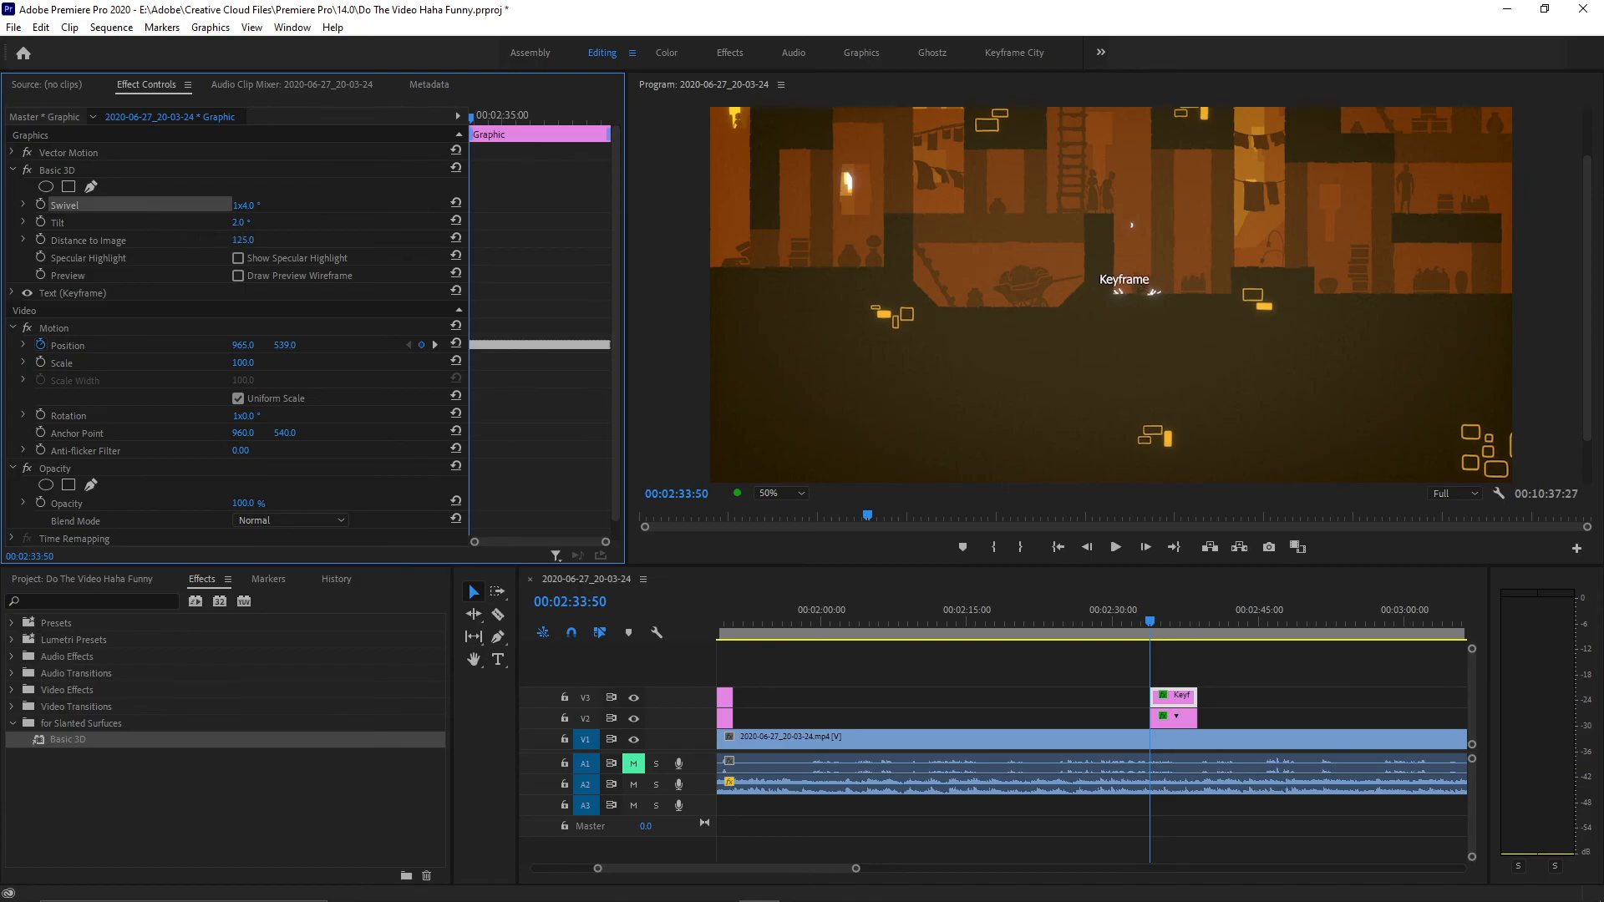
pyautogui.moveTo(719, 241); pyautogui.dragTo(340, 240)
pyautogui.moveTo(476, 240); pyautogui.dragTo(254, 243)
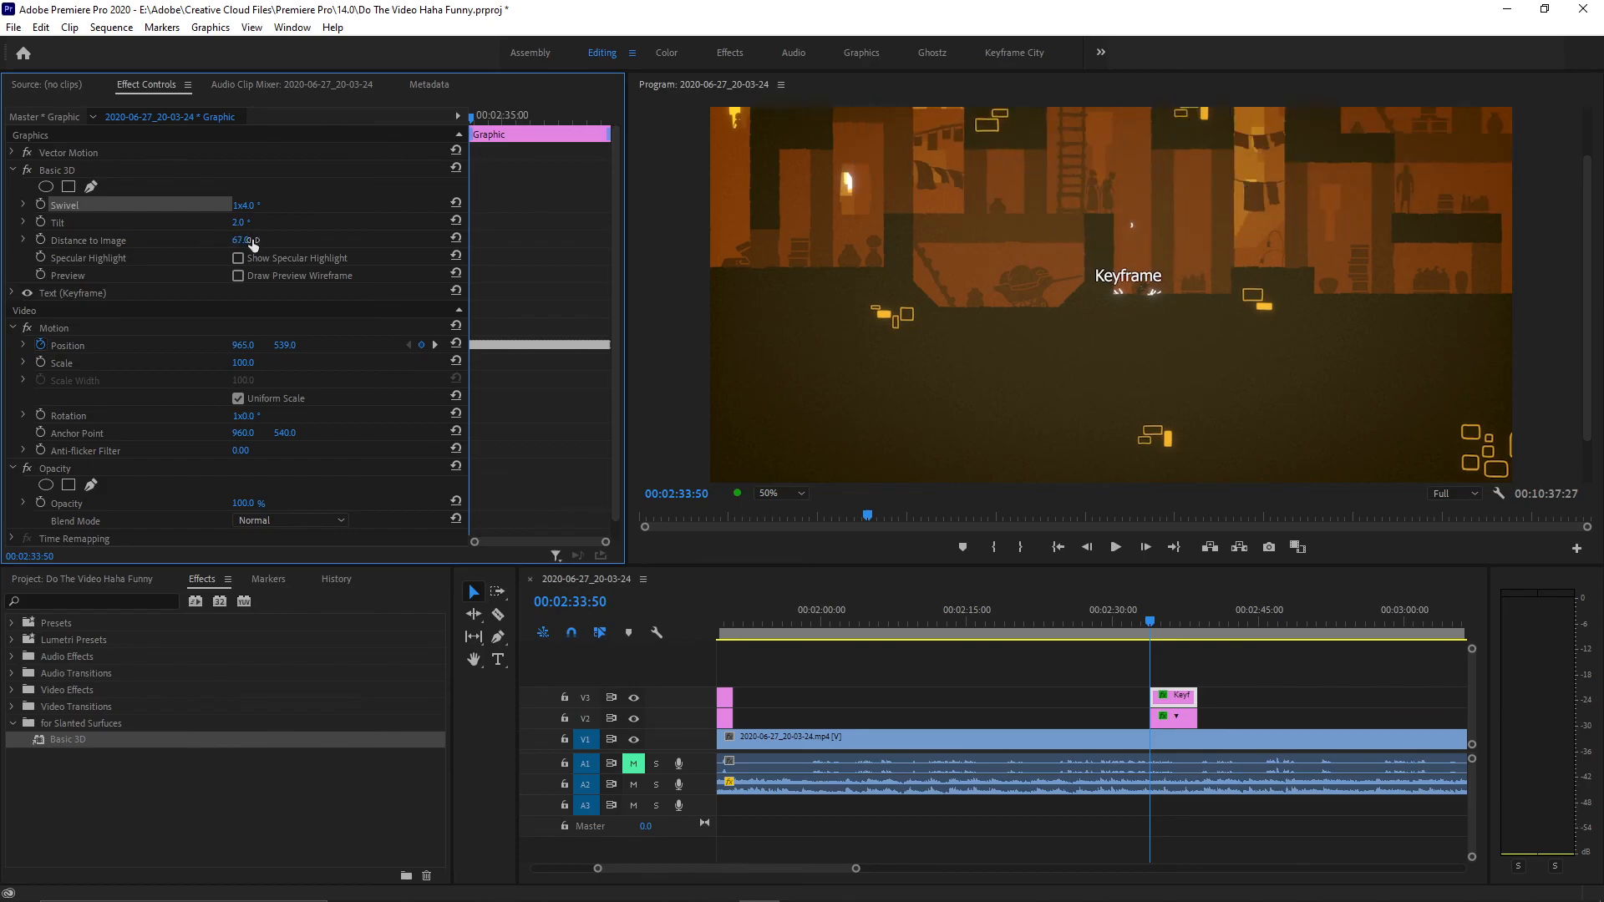
pyautogui.click(68, 168)
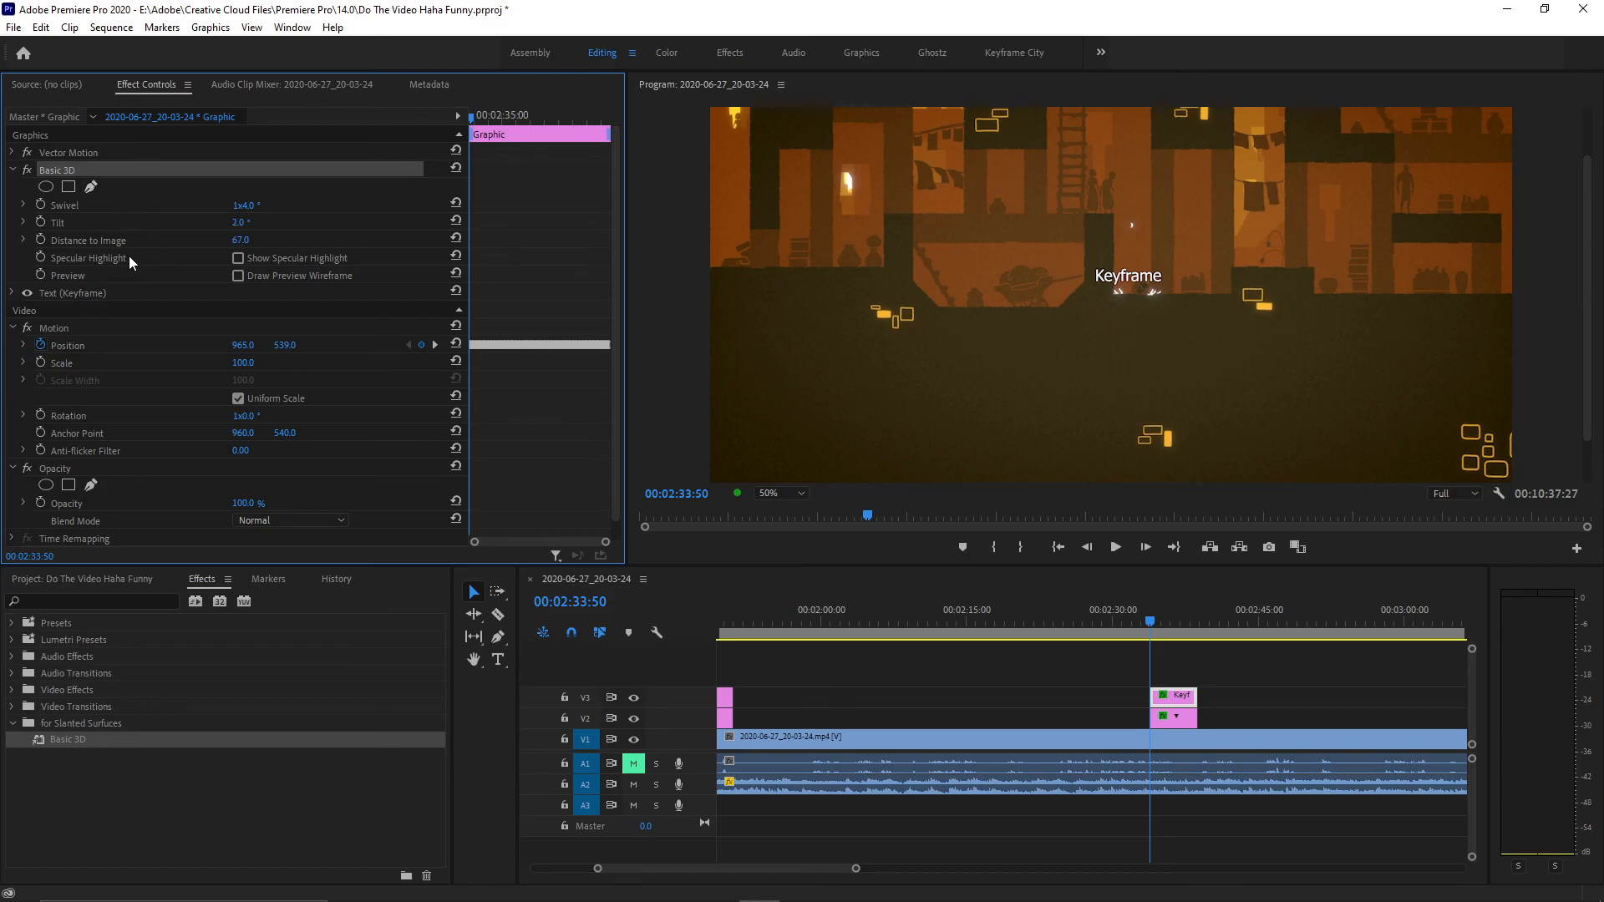
pyautogui.scroll(-1, 109, 342)
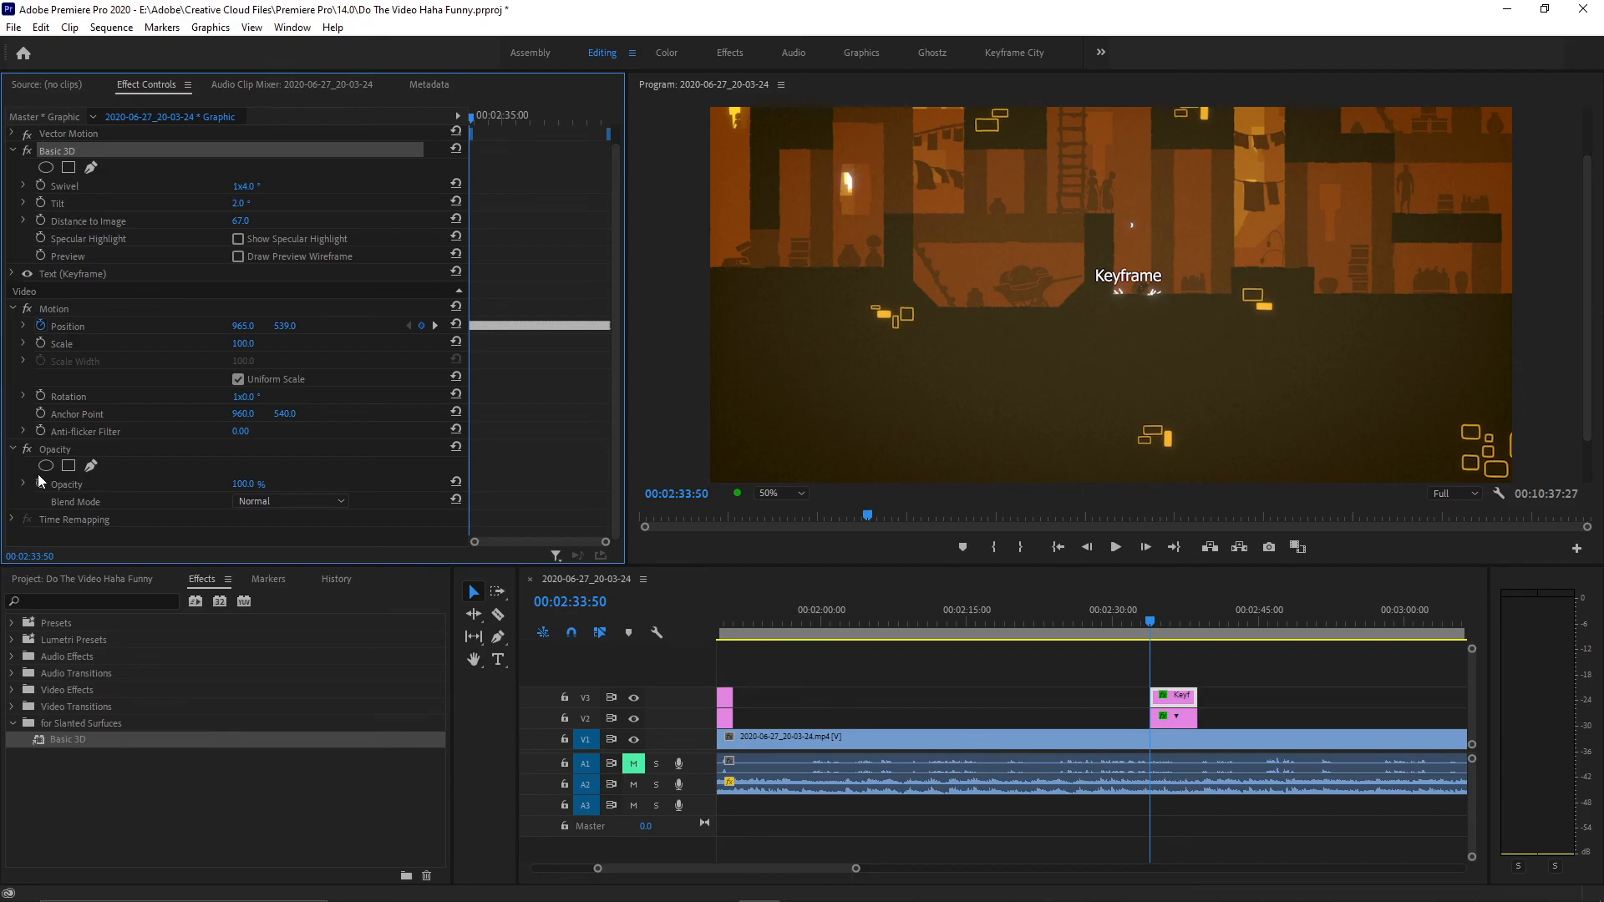